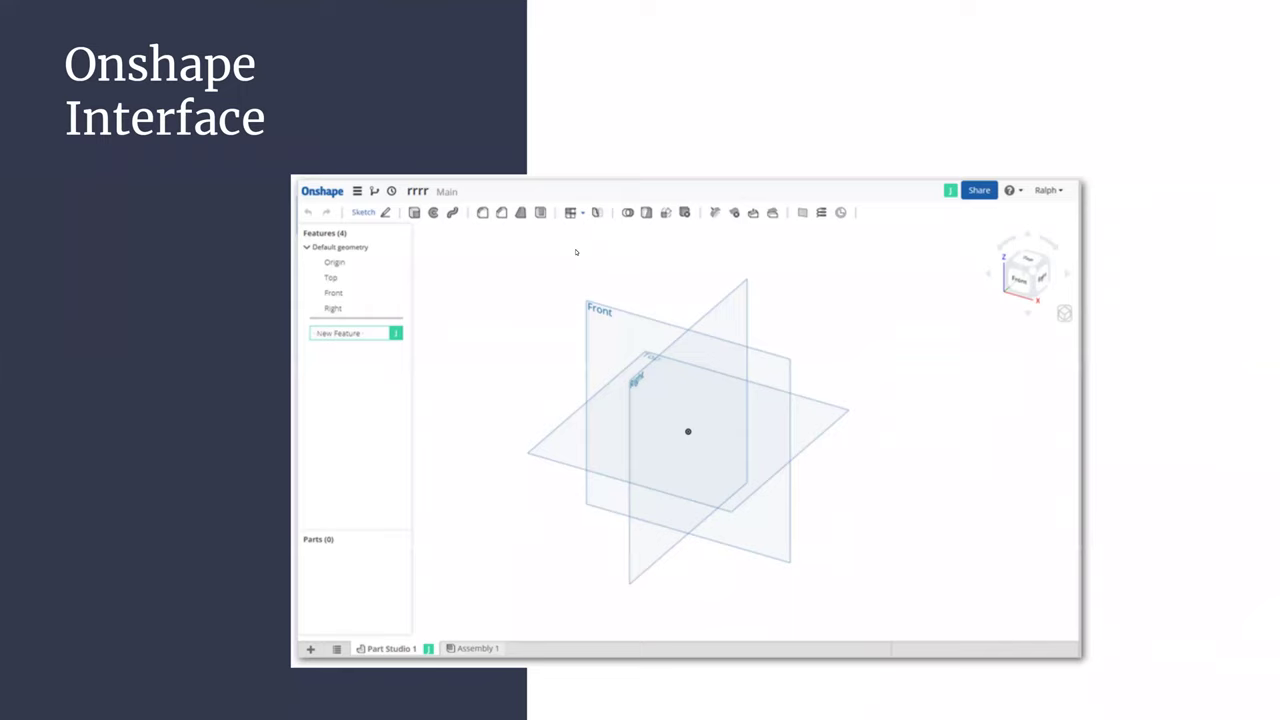
- Exit the slideshow back to the Google Slides editor on slide 6, 'Onshape Interface'
key("Escape")
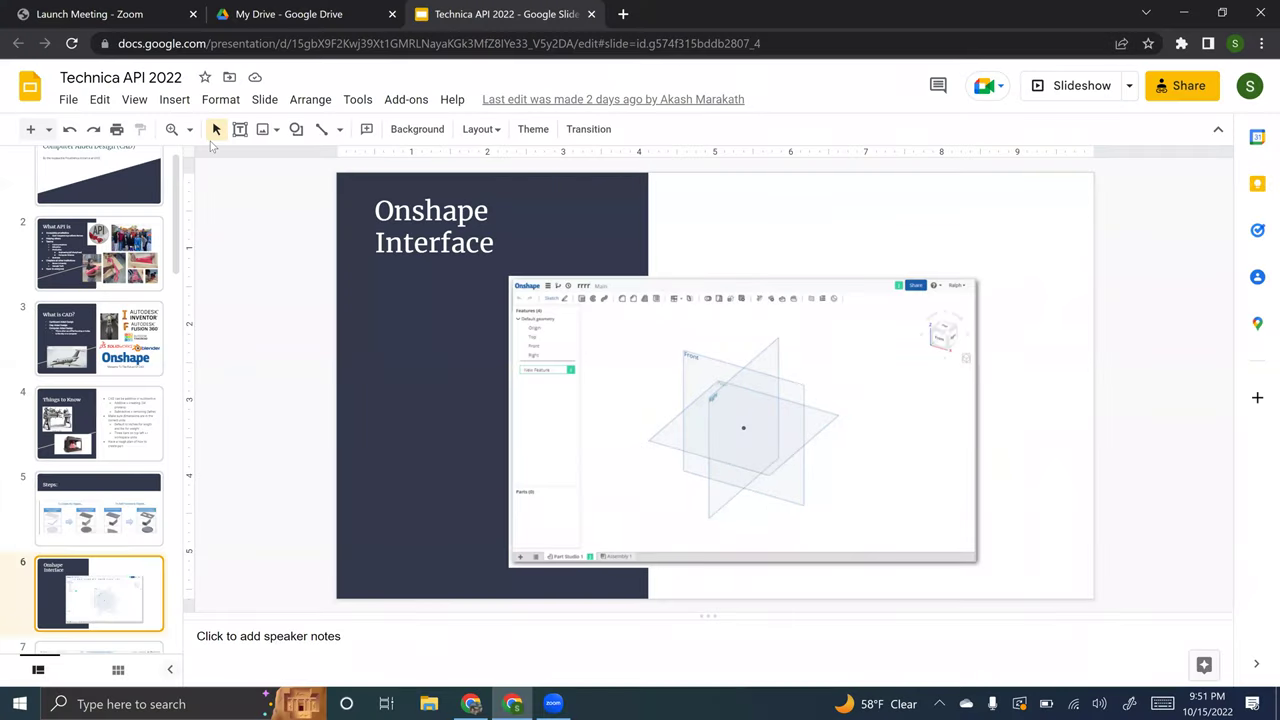
- Load onshape.com in a new tab, visit the sign-in page, then go back to the homepage
key("ctrl+t")
type("onshape.com")
key("Return")
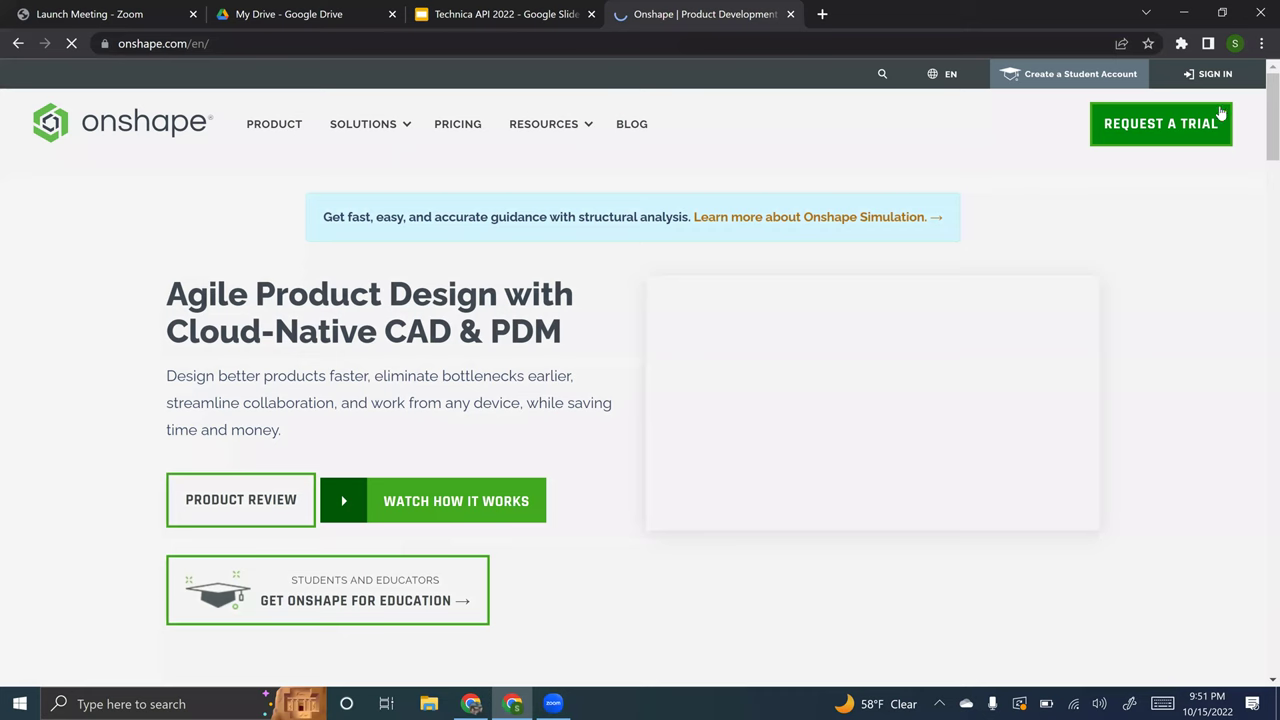
left_click(1213, 74)
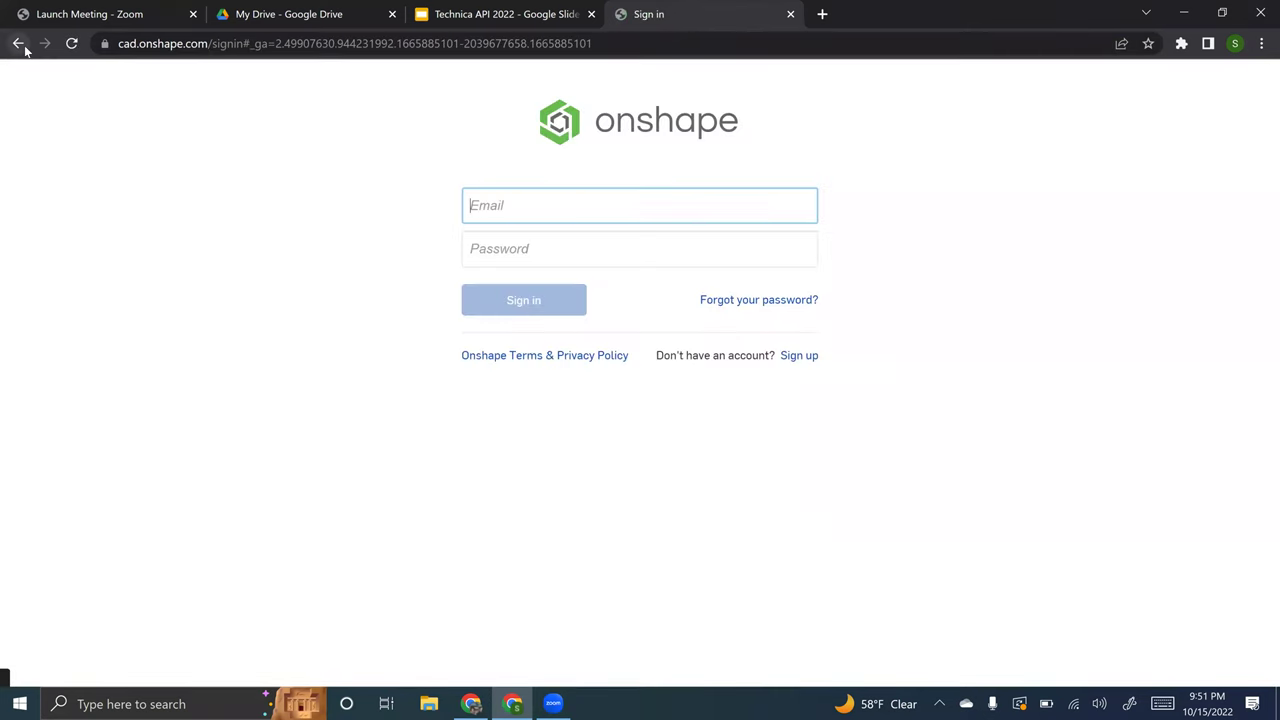
left_click(18, 43)
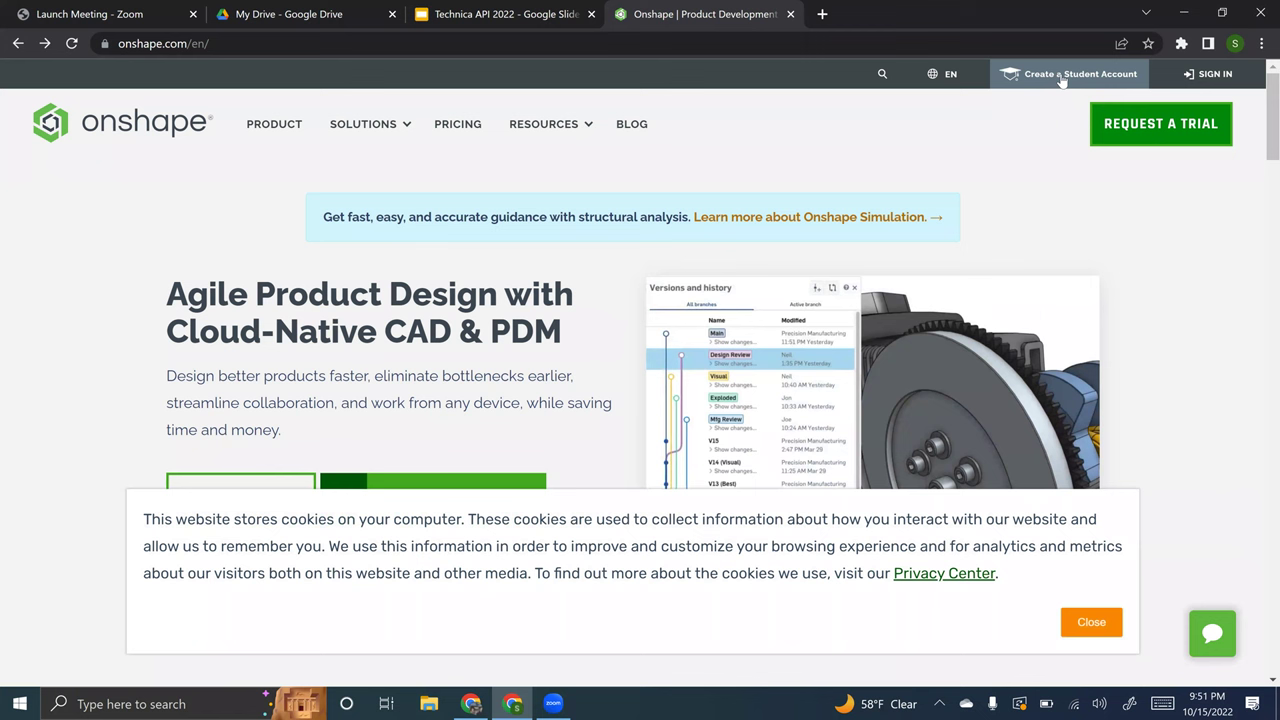
- On the education sign-up page, enter the student's first name, last name and school e-mail
left_click(1058, 78)
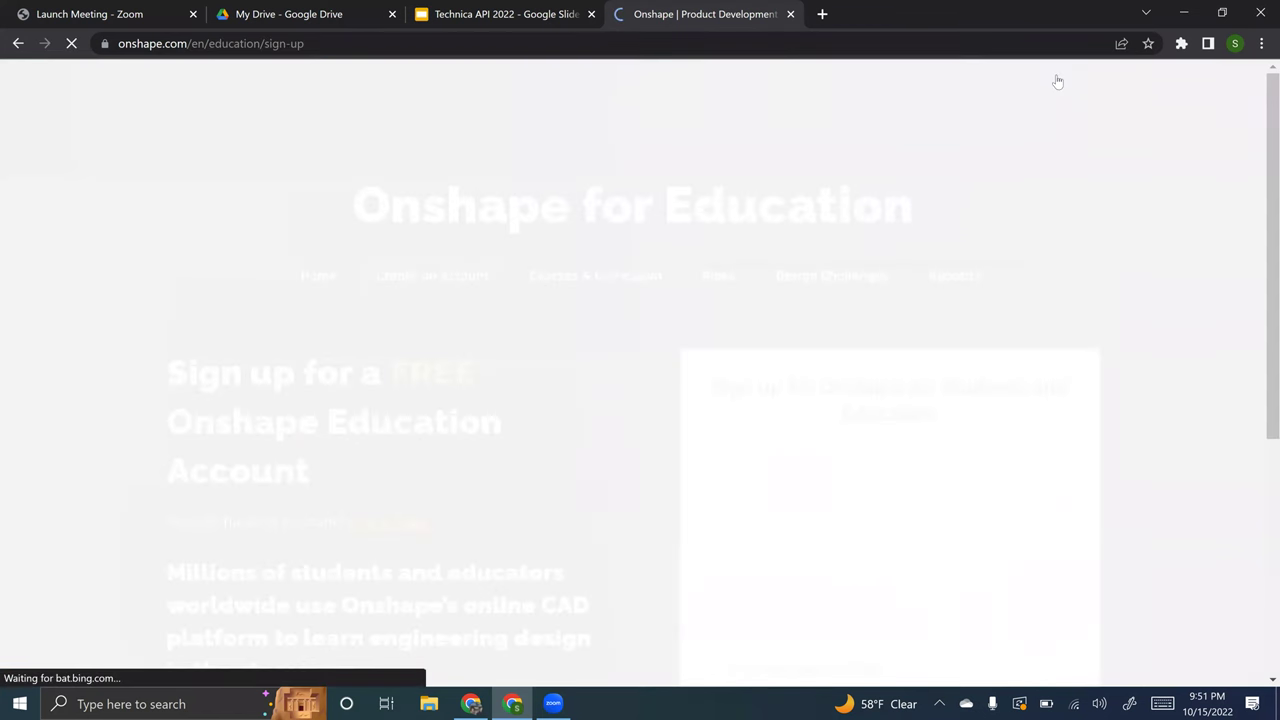
scroll(745, 453, "down", 4)
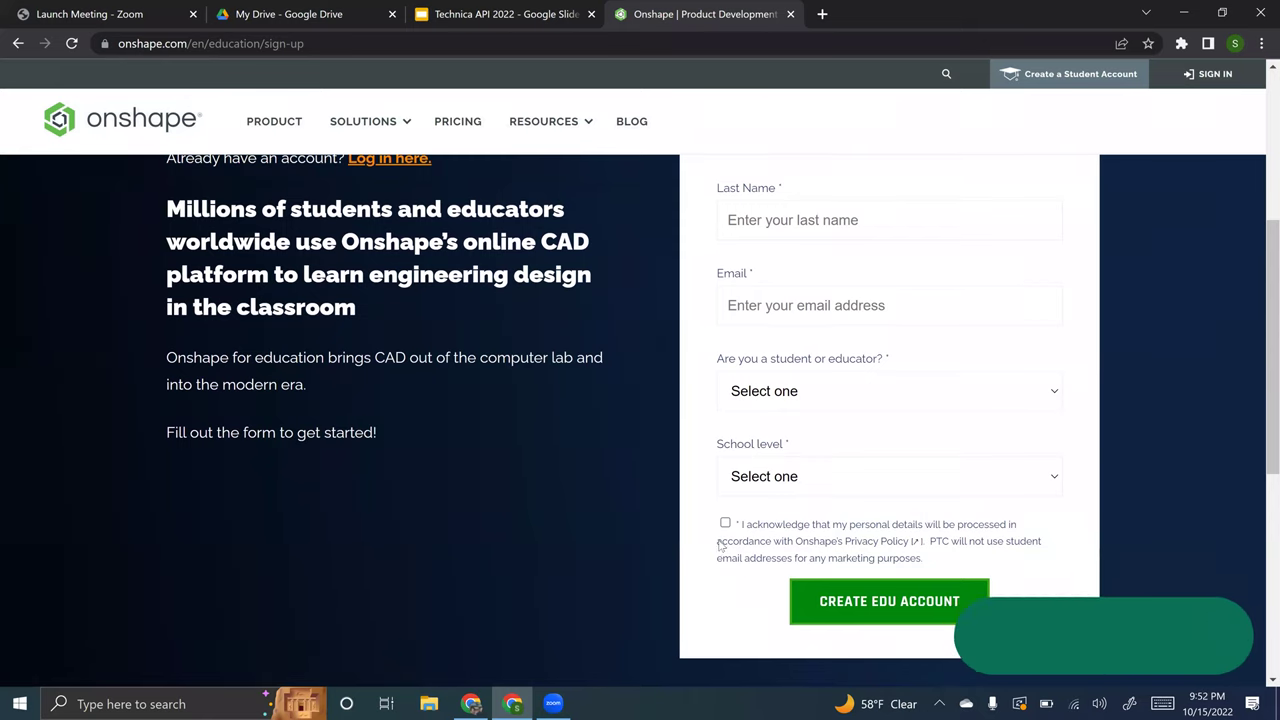
scroll(797, 263, "up", 1)
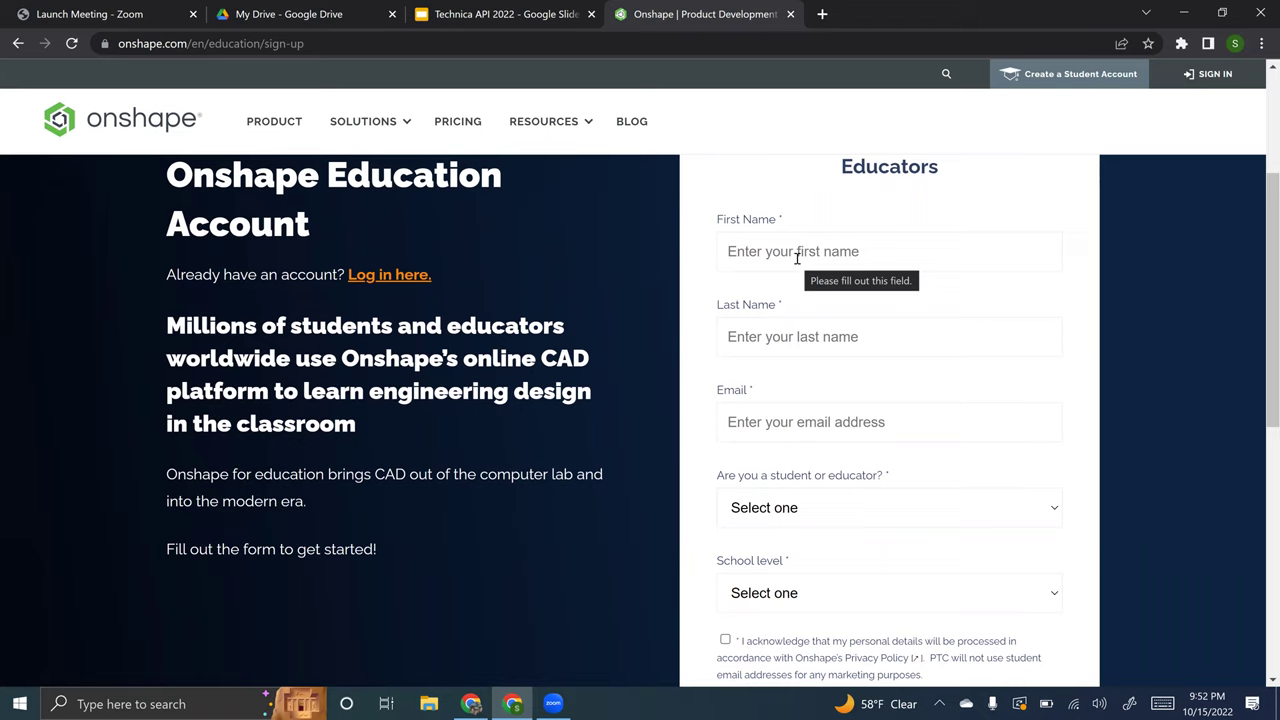
left_click(797, 257)
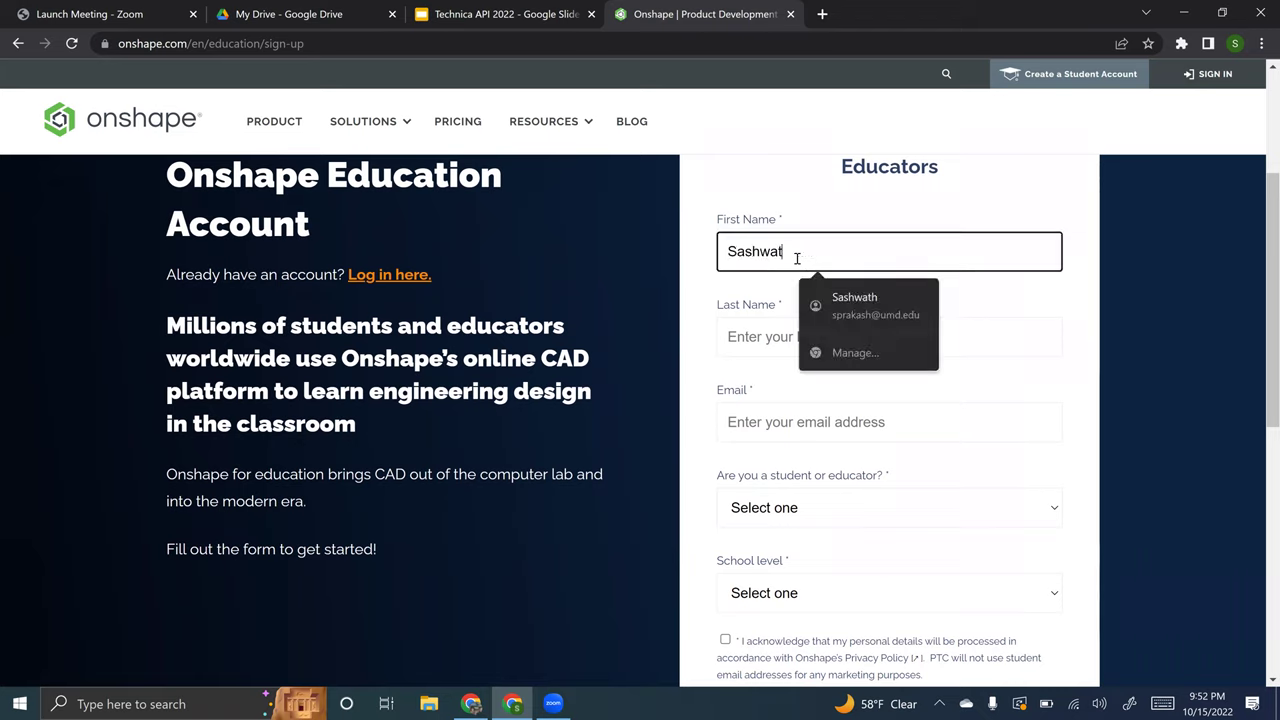
key("Tab")
key("Tab")
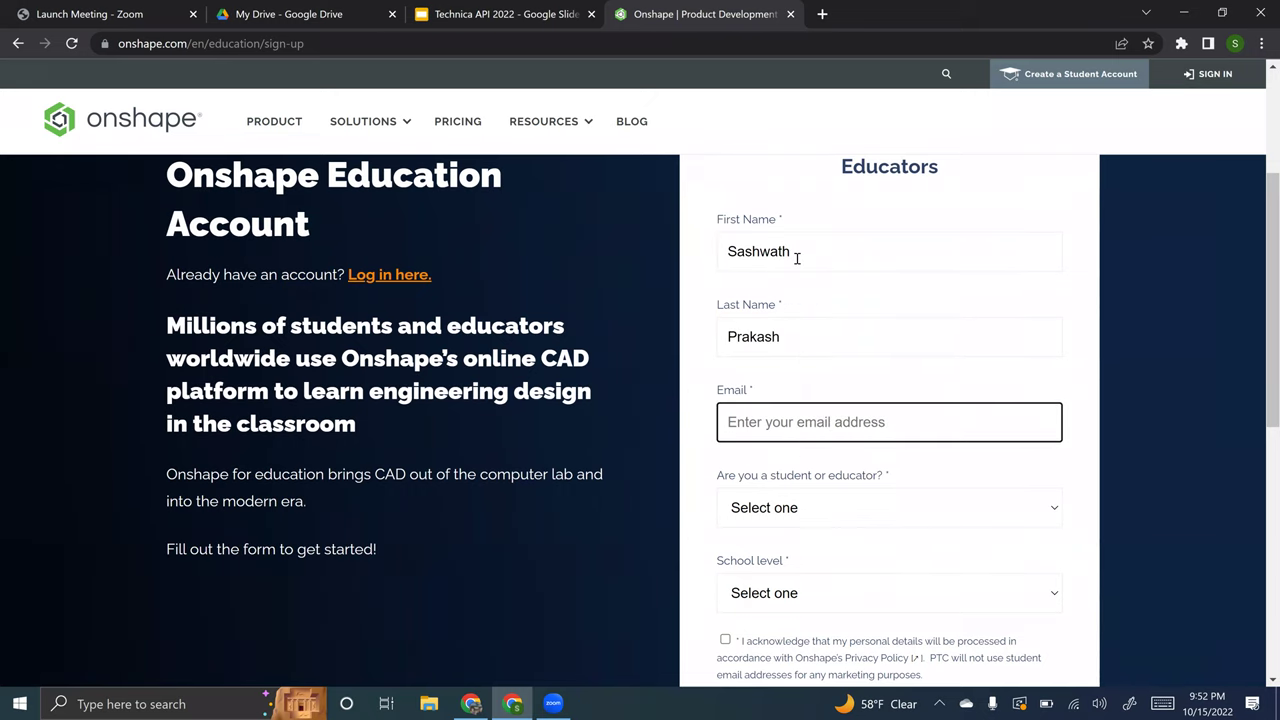
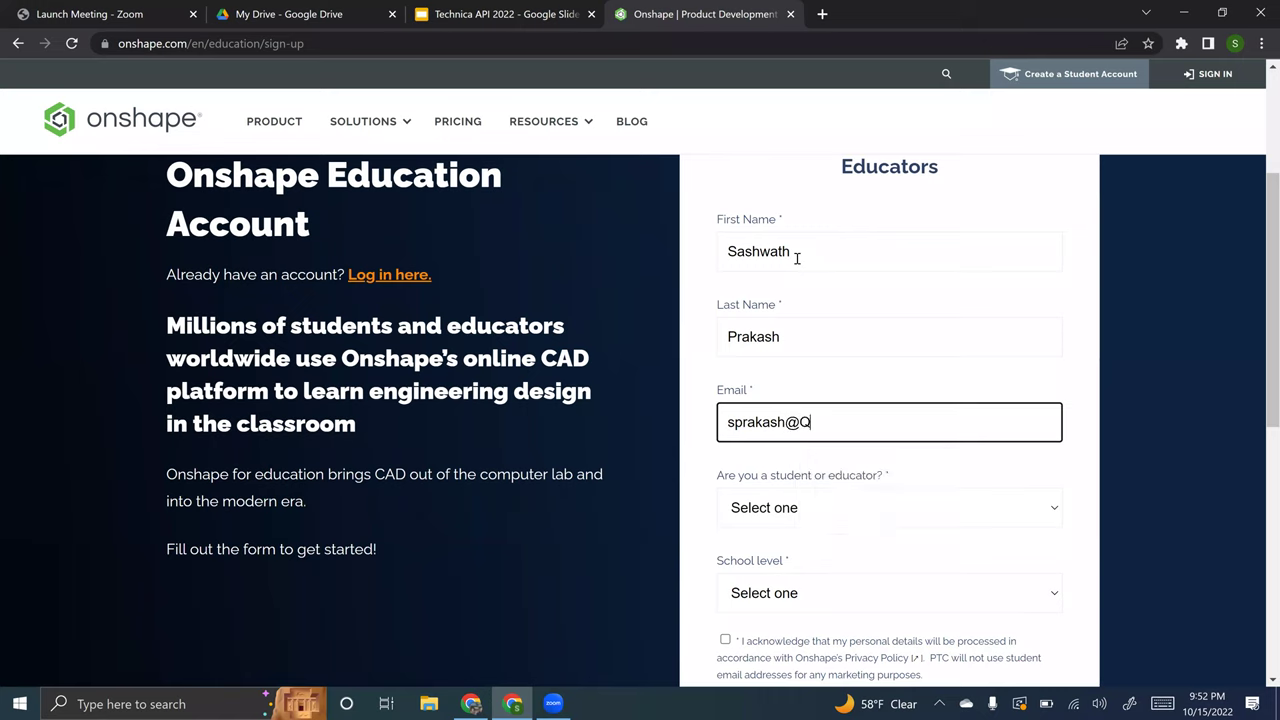
key("Down")
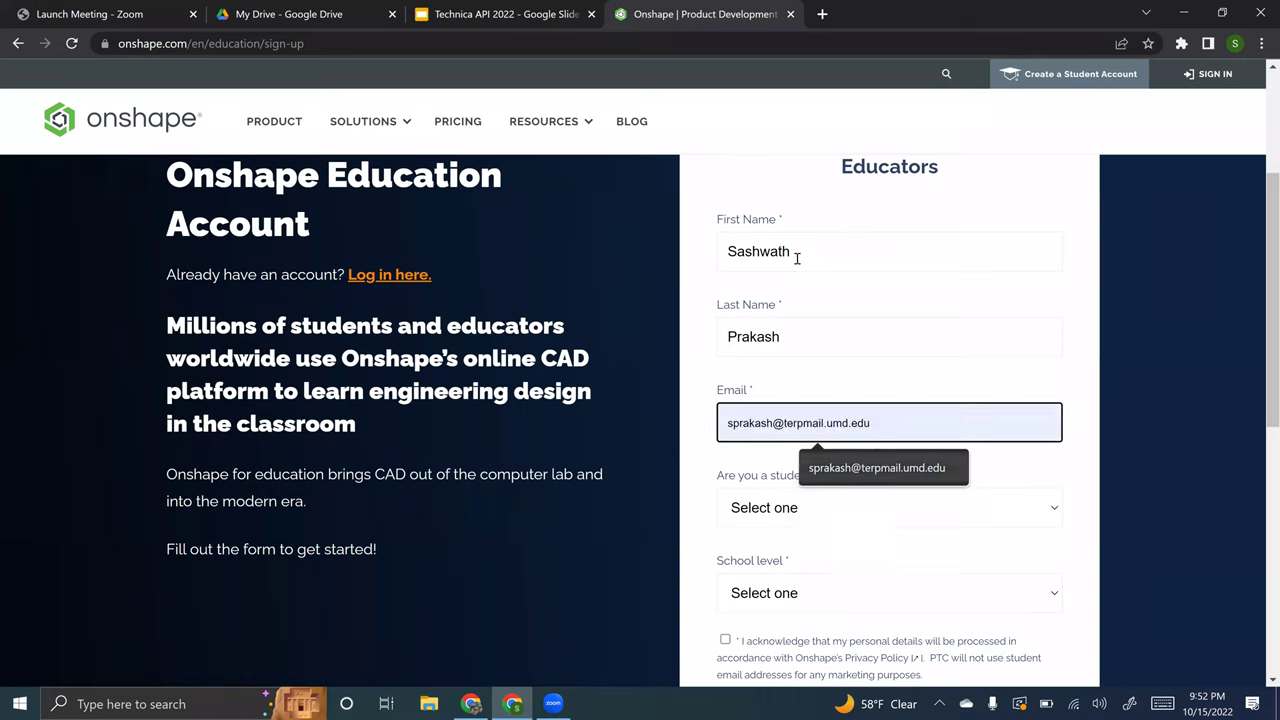
left_click(885, 467)
- Choose Student and College or University, accept the privacy acknowledgement, and create the EDU account
left_click(861, 503)
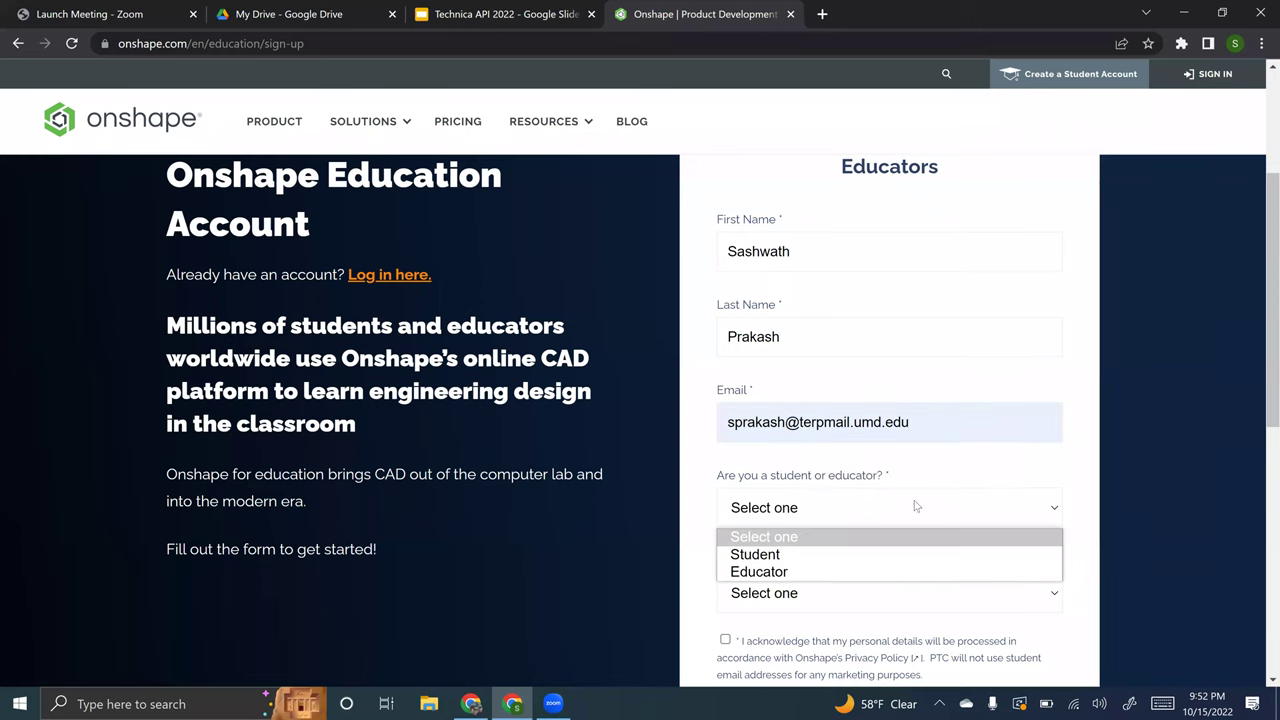
left_click(868, 553)
scroll(898, 564, "down", 1)
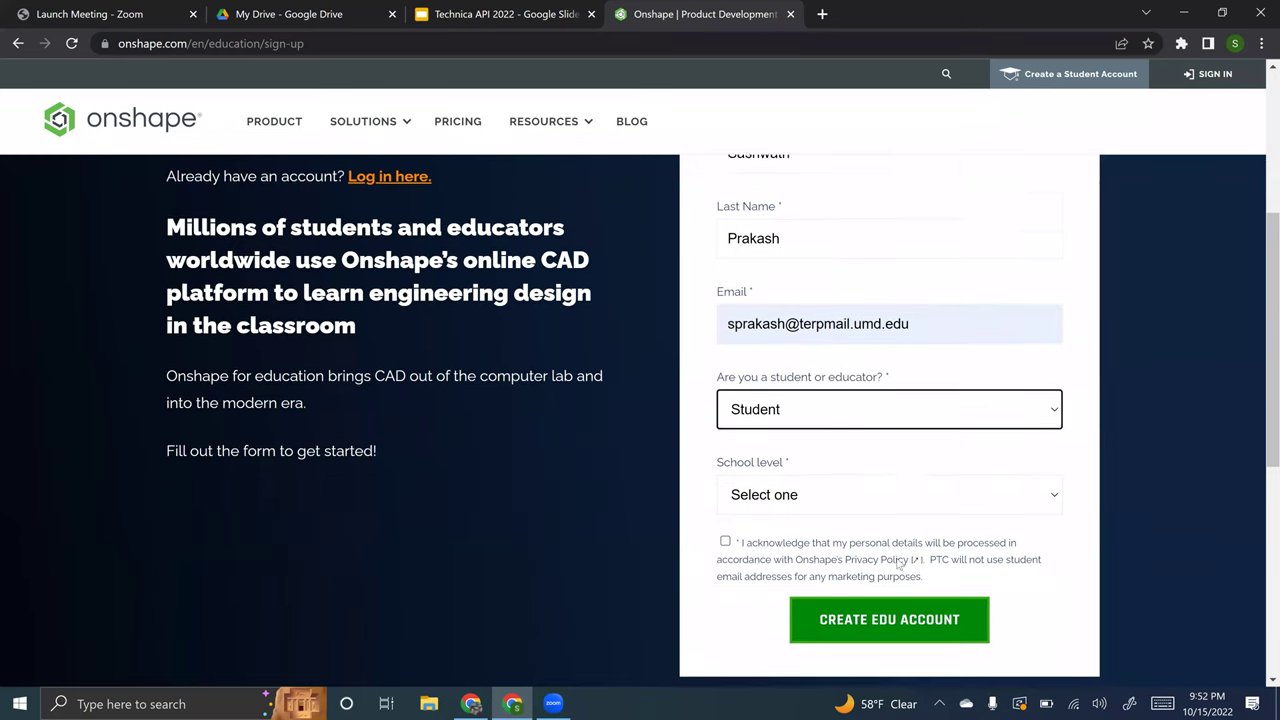
left_click(905, 465)
left_click(853, 532)
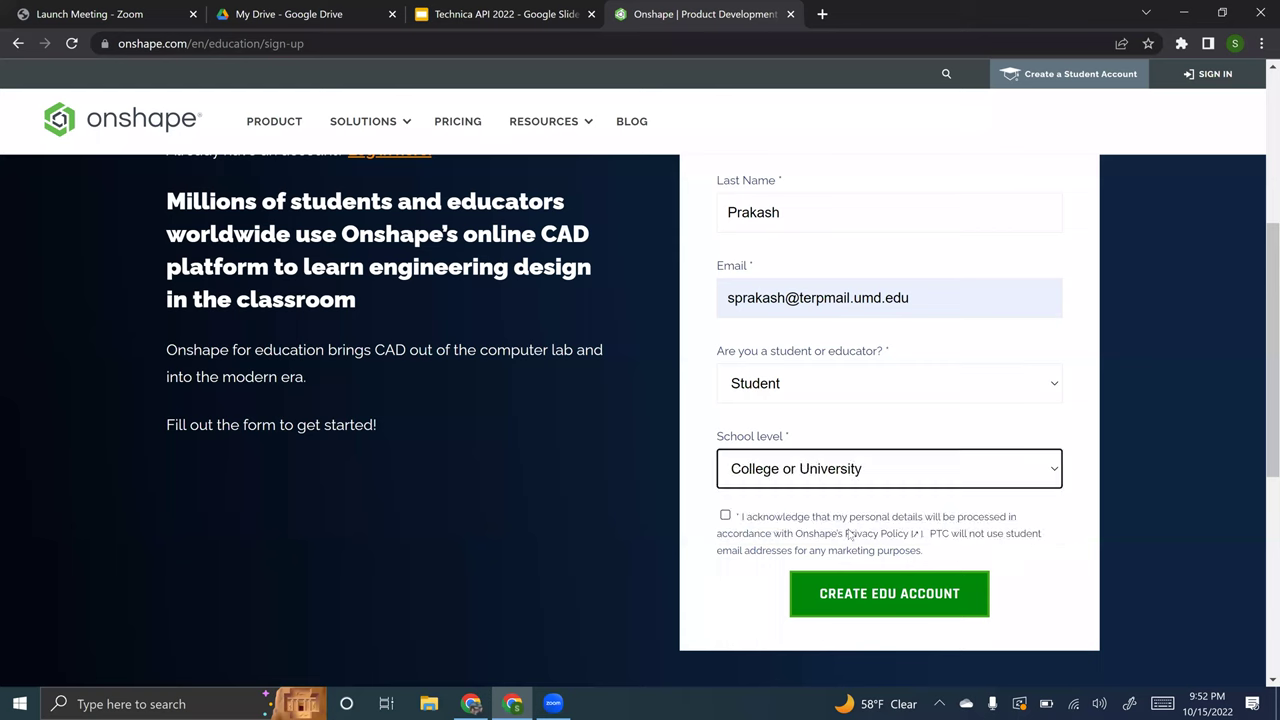
left_click(829, 530)
left_click(866, 606)
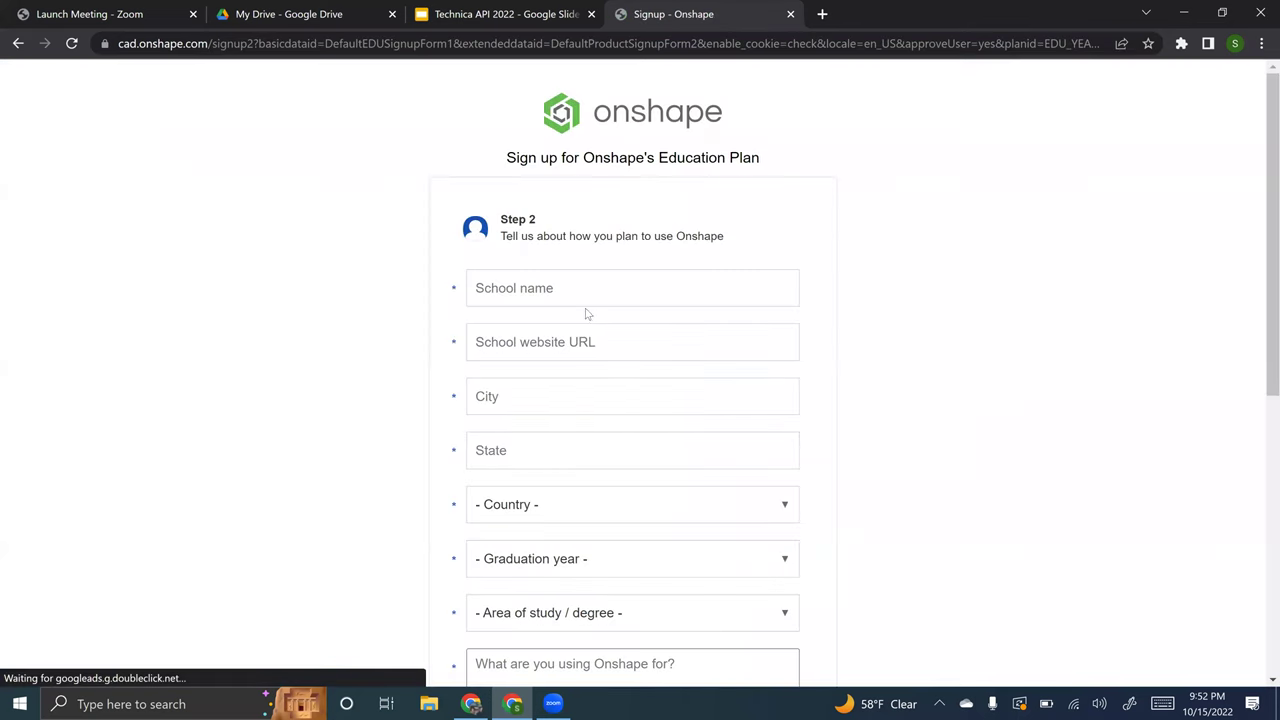
- Enter school University of Maryland, website umd.edu, city College Park, state Maryland
left_click(609, 297)
type("U")
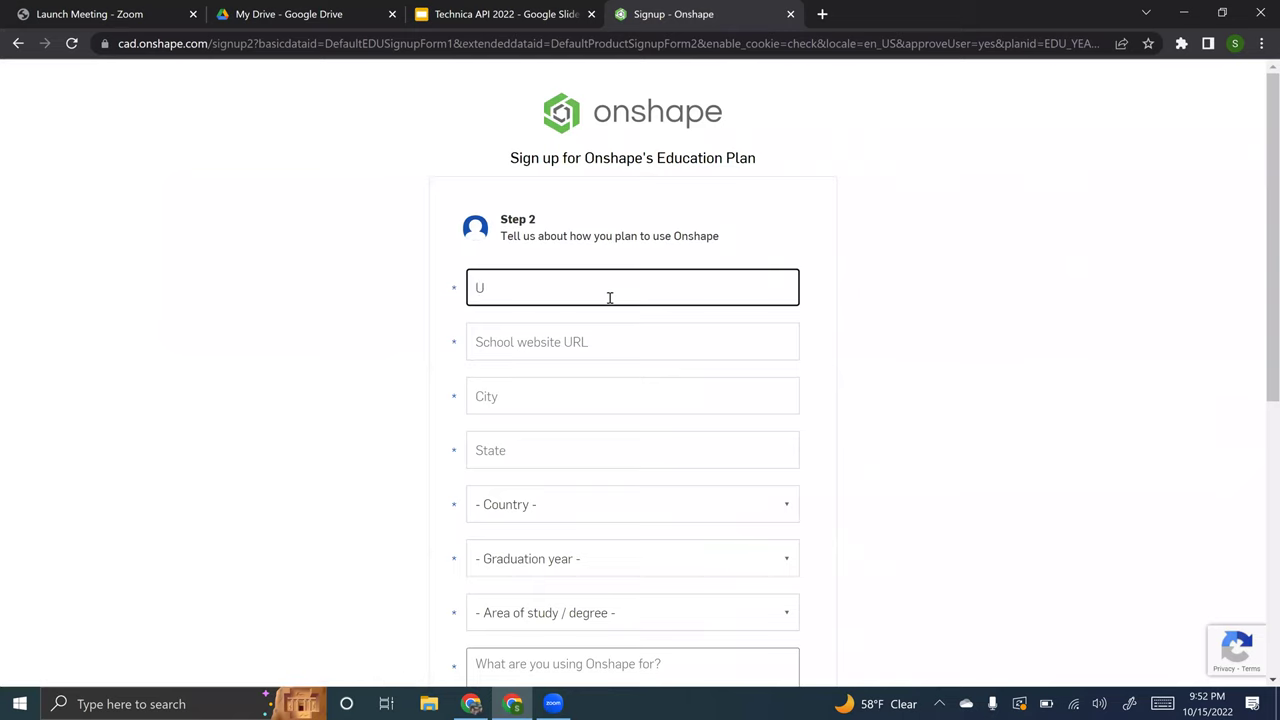
scroll(618, 295, "down", 1)
type("n")
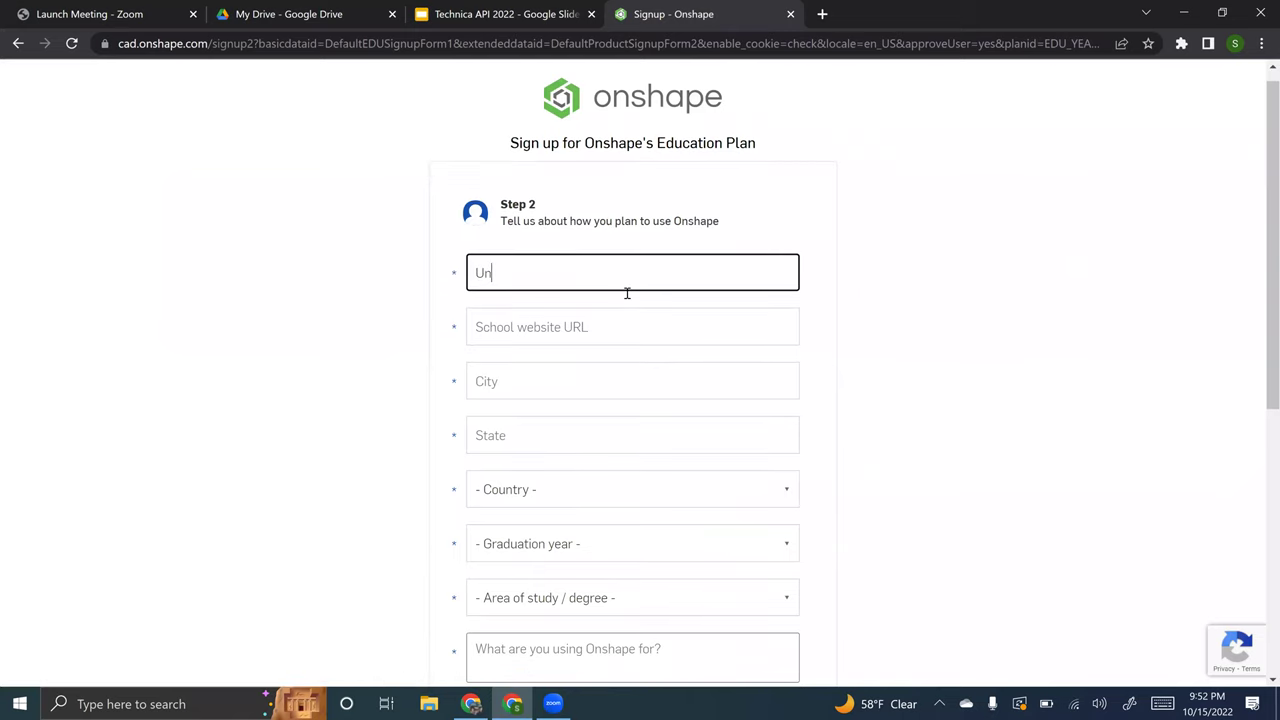
type("iversity of Maryla")
key("BackSpace")
key("BackSpace")
type("land")
key("Tab")
type("umd.edu")
key("Tab")
type("College Park")
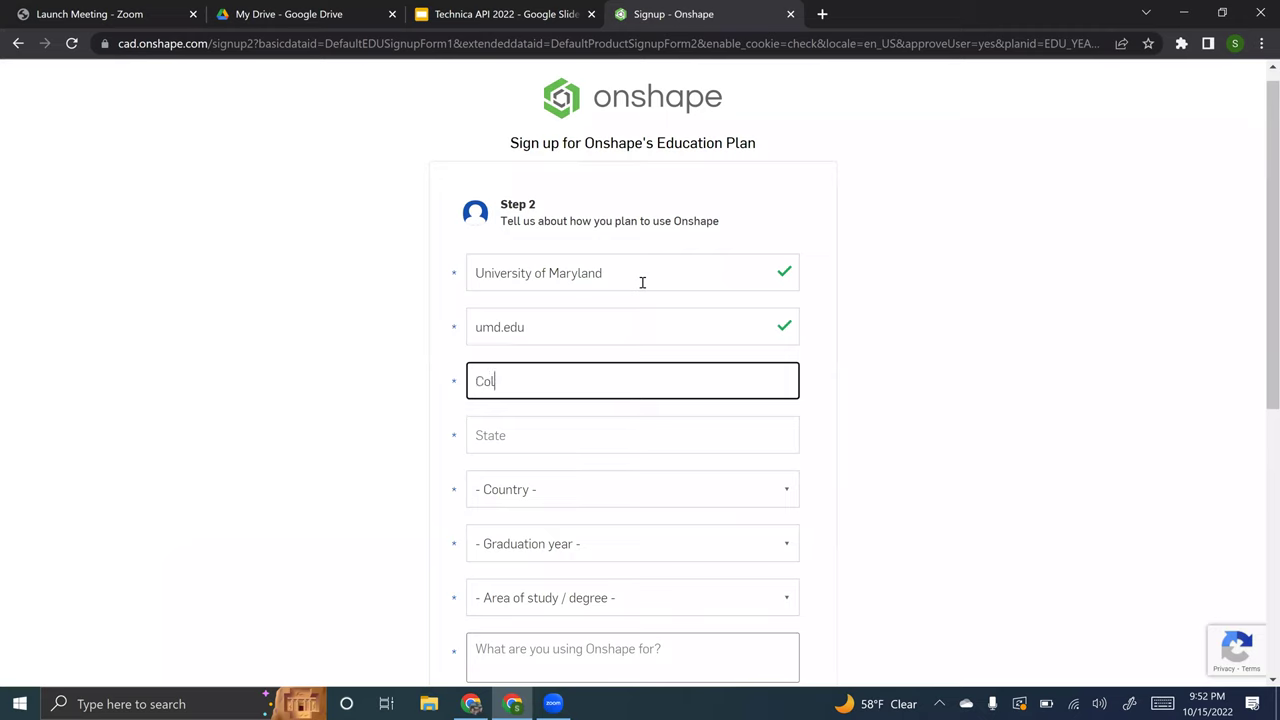
key("Tab")
type("Marylan")
key("BackSpace")
key("BackSpace")
key("BackSpace")
key("BackSpace")
type("yland")
key("BackSpace")
key("BackSpace")
key("BackSpace")
key("BackSpace")
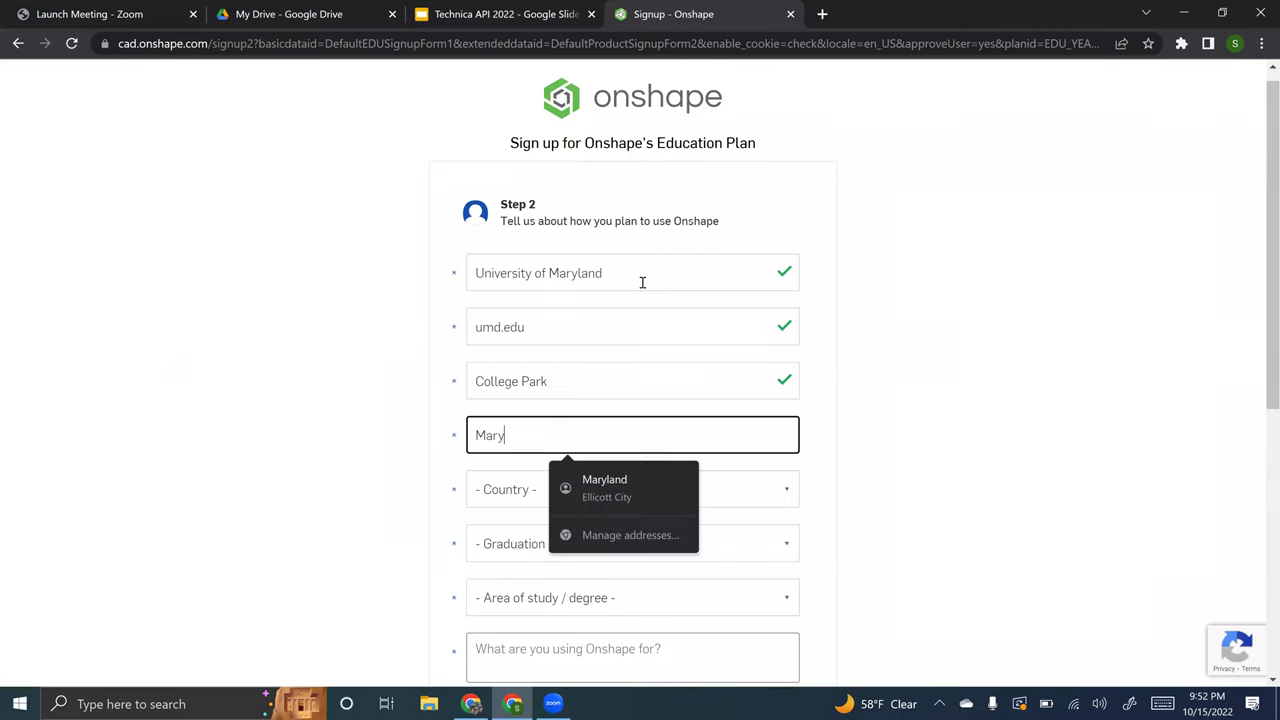
type("land")
key("Tab")
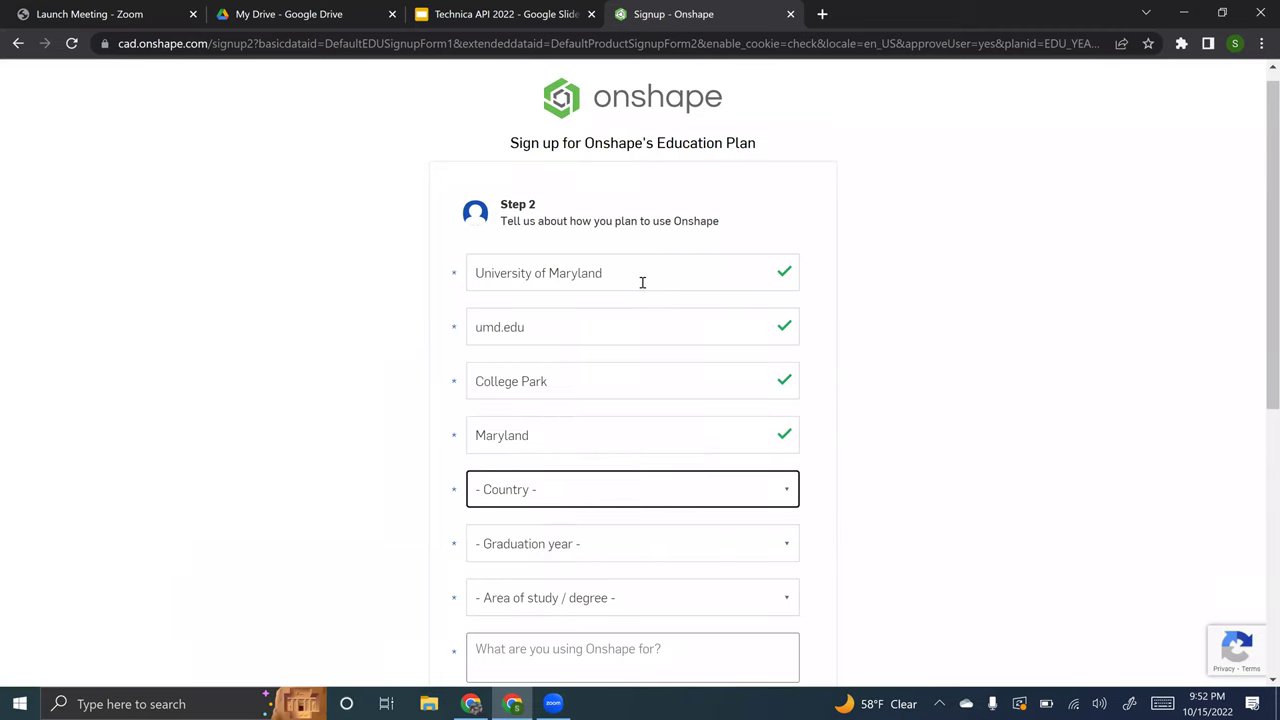
- Set the country to United States
type("unit")
left_click(657, 500)
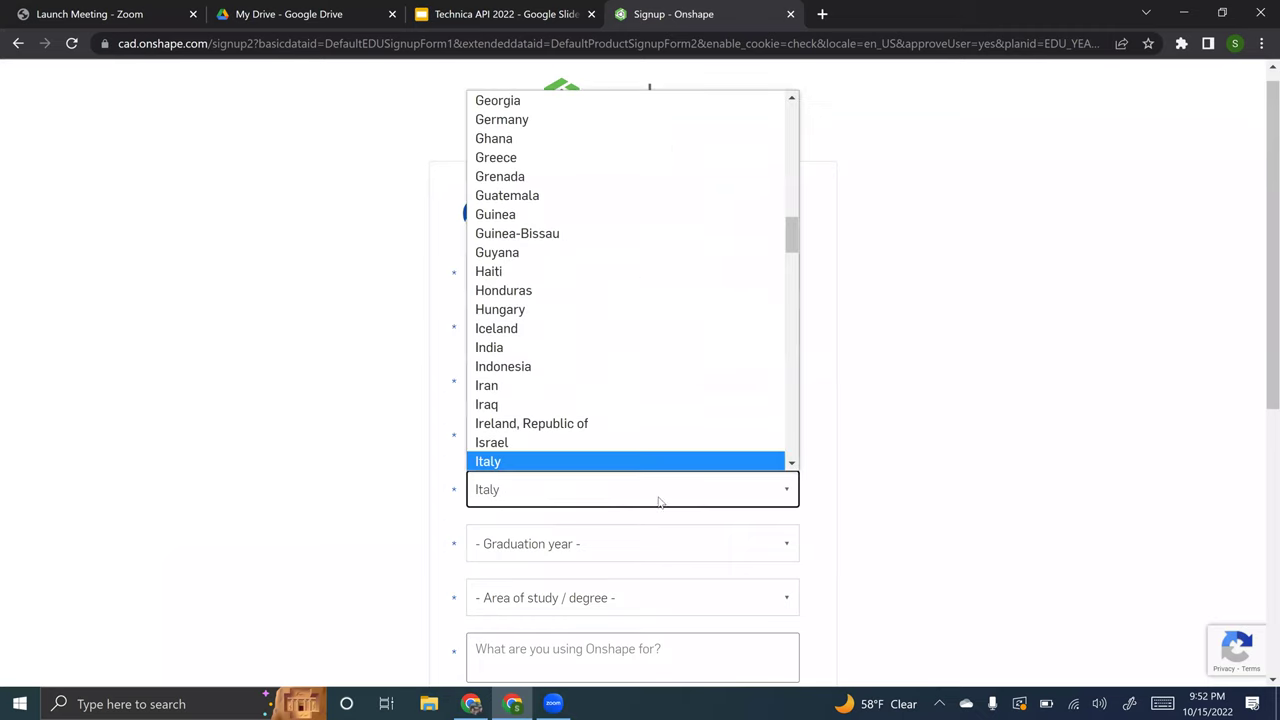
scroll(666, 337, "down", 15)
scroll(666, 337, "down", 6)
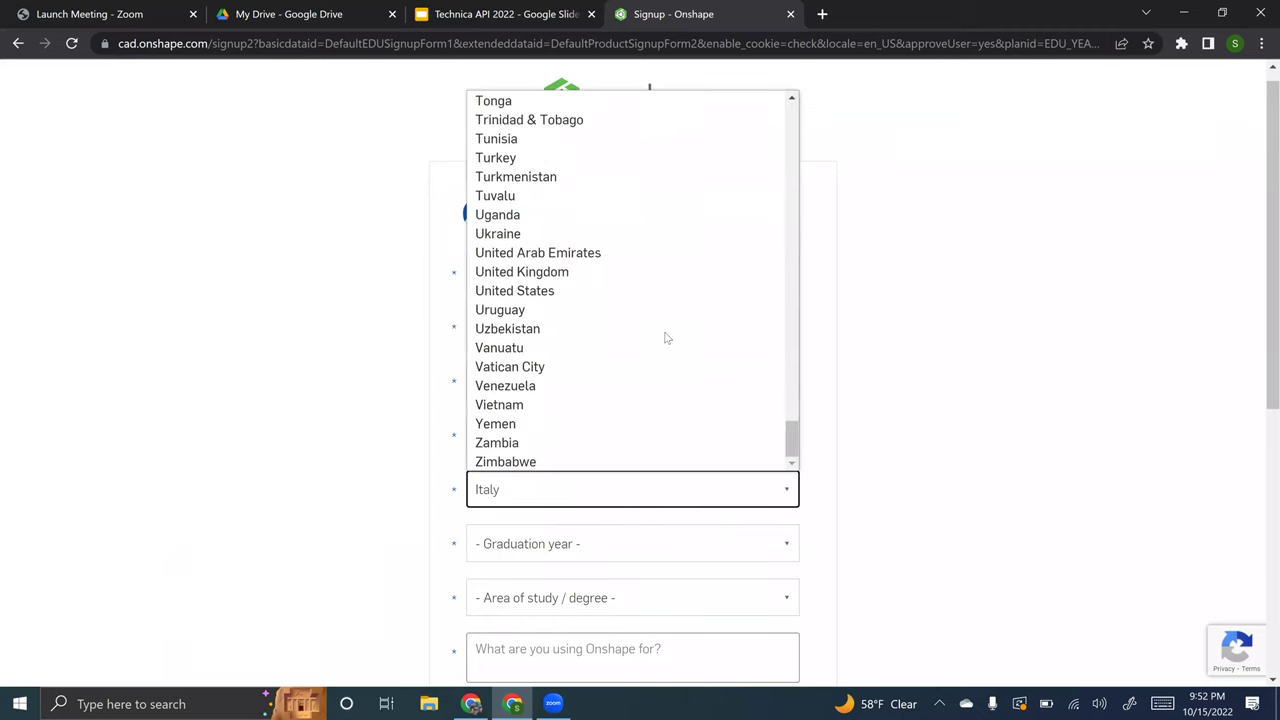
scroll(646, 291, "up", 8)
key("u")
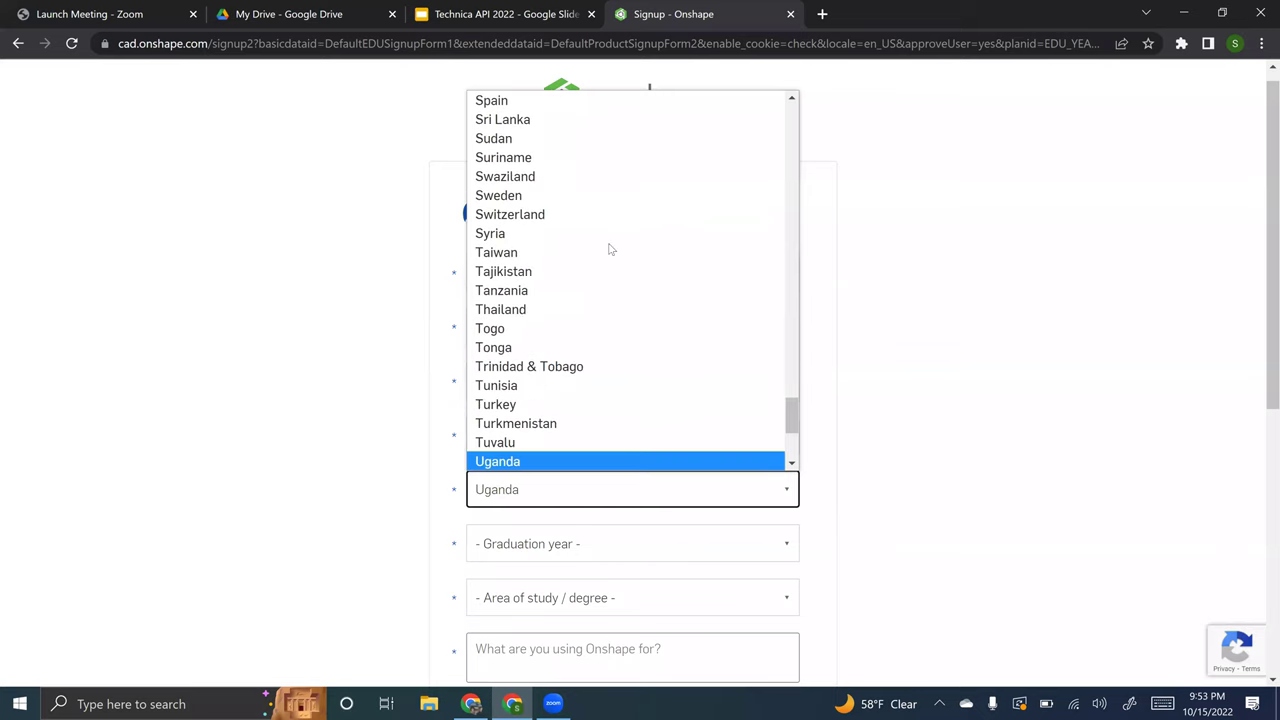
key("Down")
key("Down")
key("Down")
key("Down")
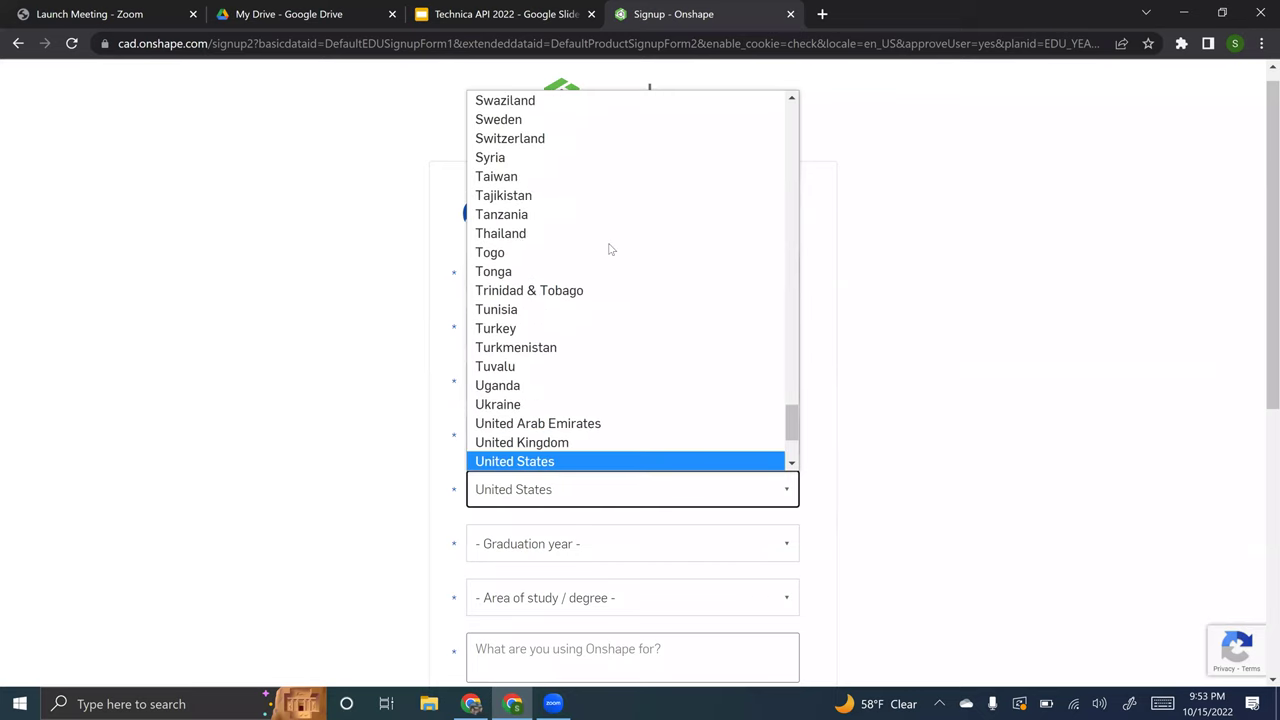
key("Return")
- Set graduation year 2025 and area of study Computer Science
left_click(565, 548)
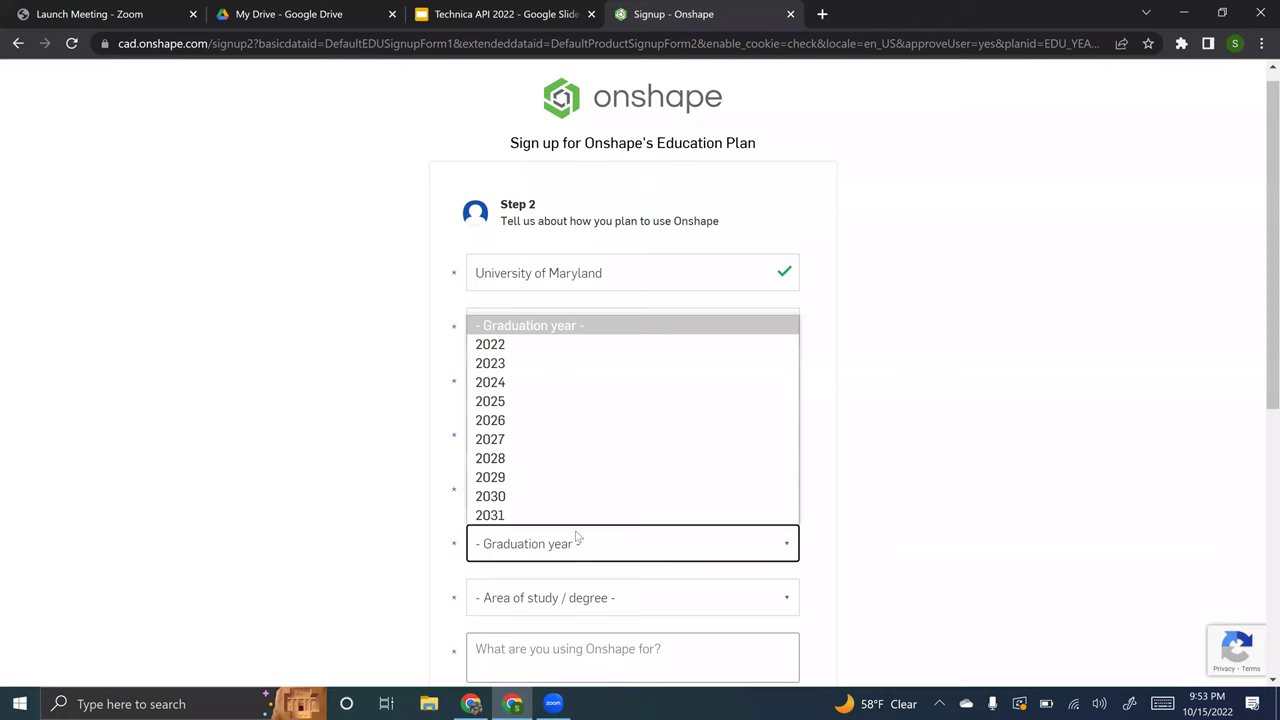
left_click(584, 404)
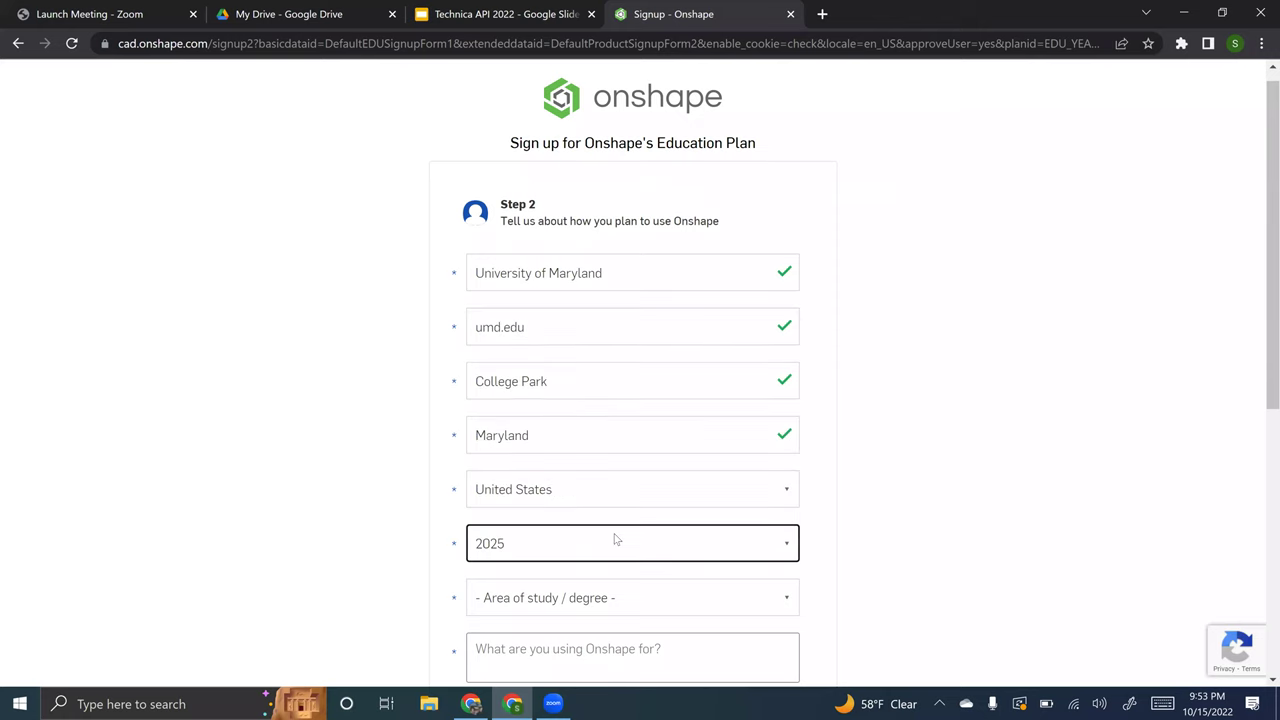
scroll(615, 531, "down", 1)
left_click(646, 492)
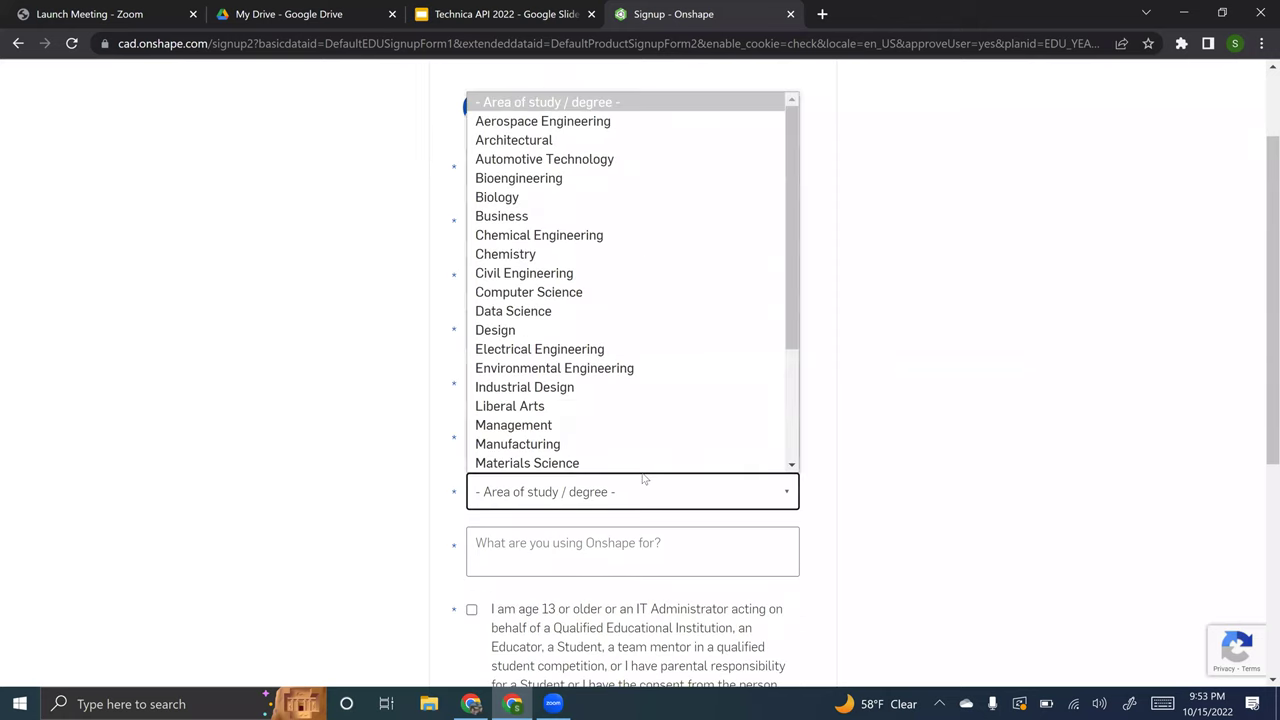
key("m")
key("m")
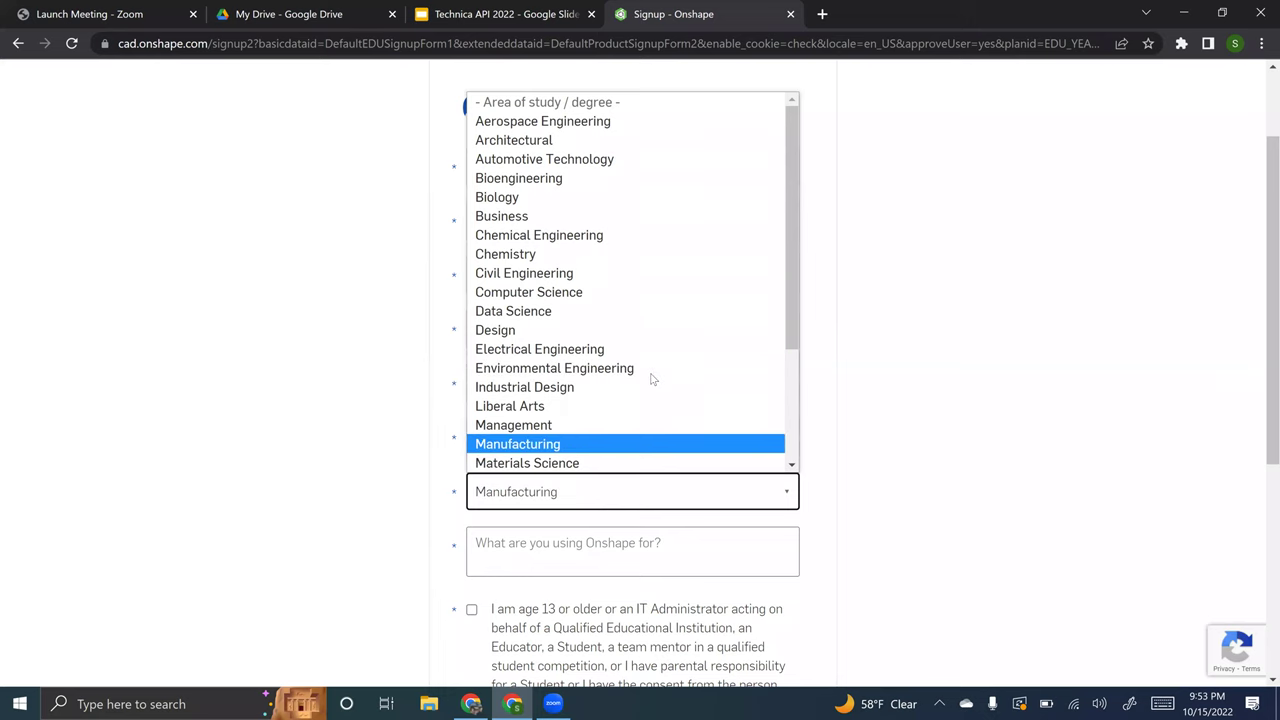
key("m")
key("m")
key("m")
key("m")
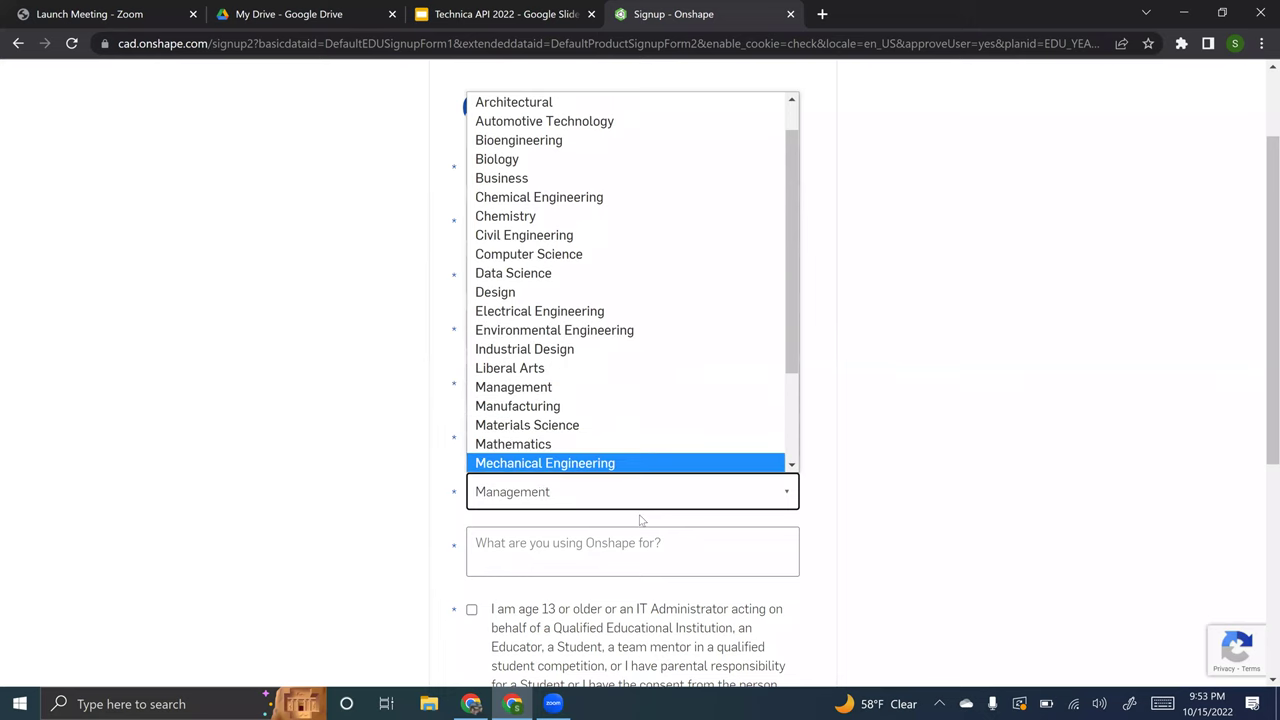
scroll(641, 519, "down", 2)
scroll(629, 449, "up", 2)
left_click(629, 457)
scroll(673, 282, "down", 3)
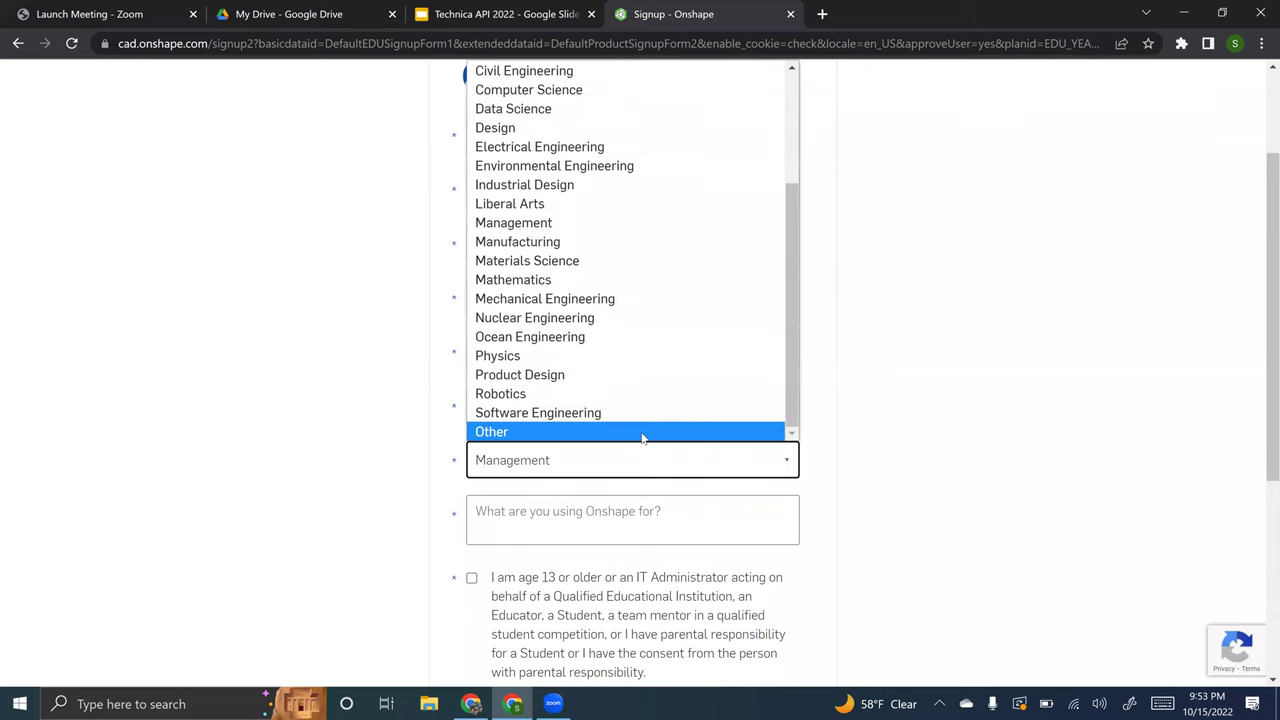
scroll(668, 229, "up", 3)
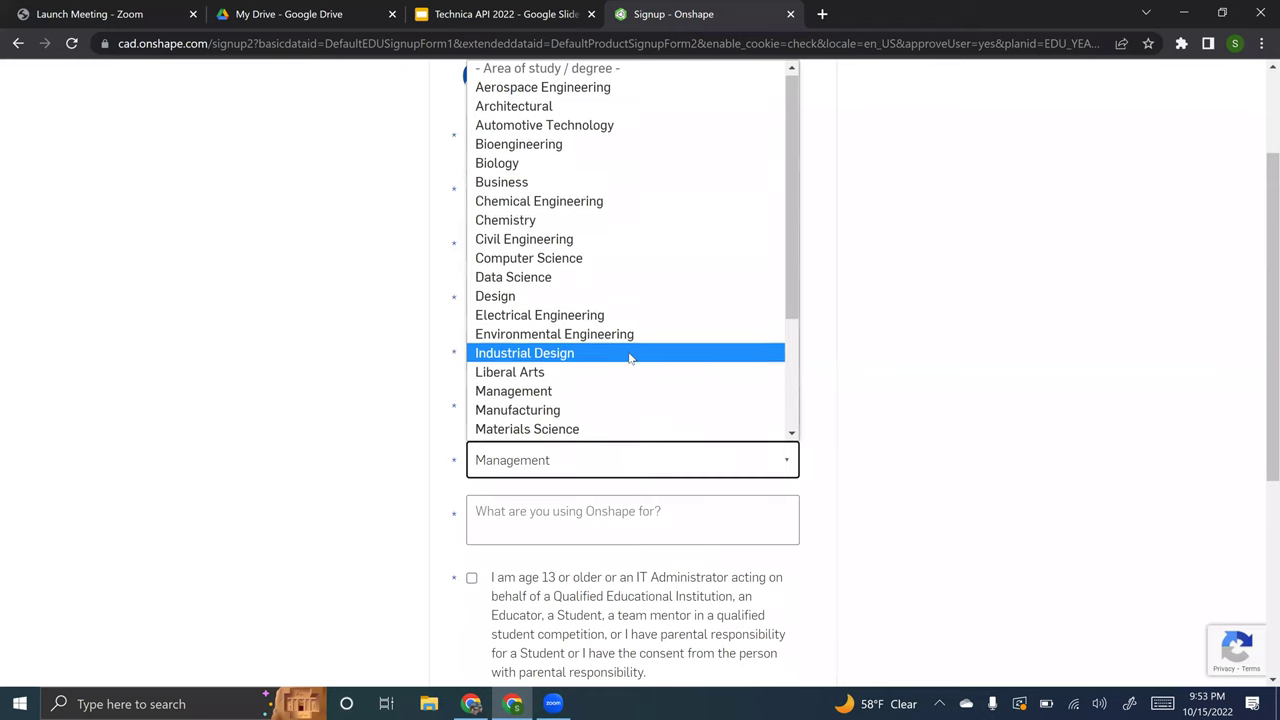
key("c")
key("c")
key("c")
key("c")
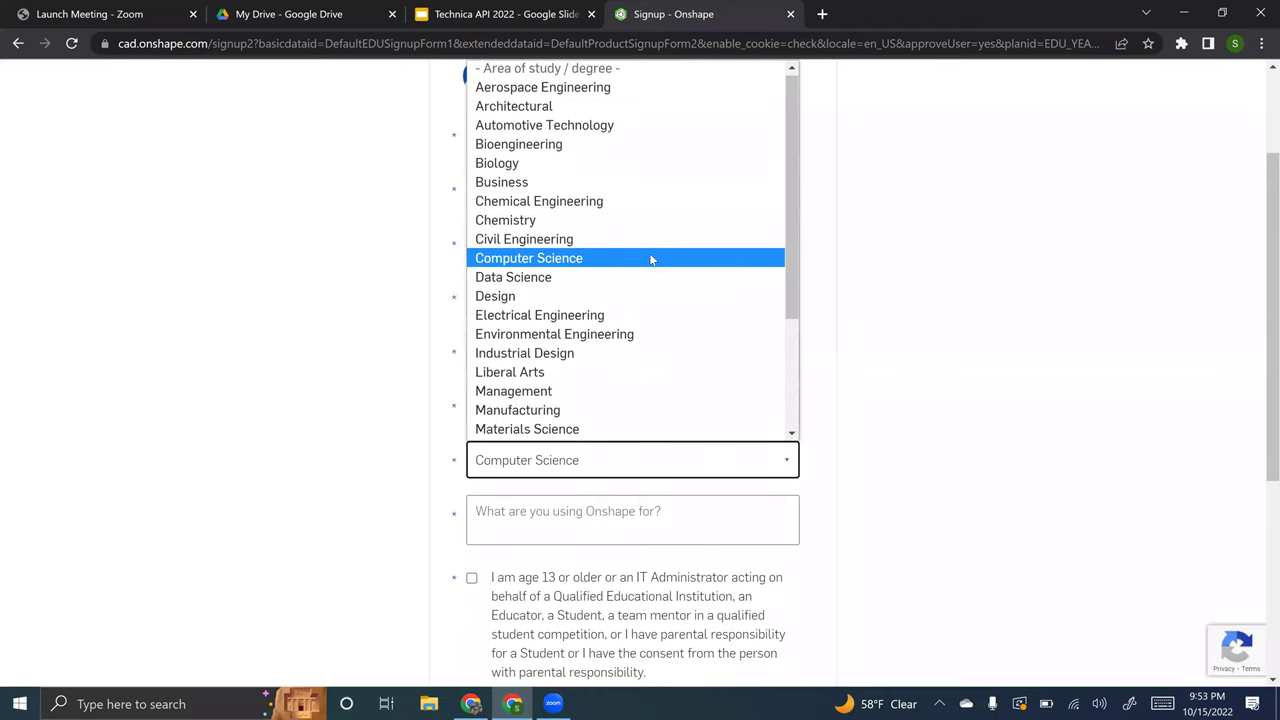
left_click(651, 258)
- Enter 'CADdoiing' as intended use, tick all agreement boxes, and create the account
left_click(594, 531)
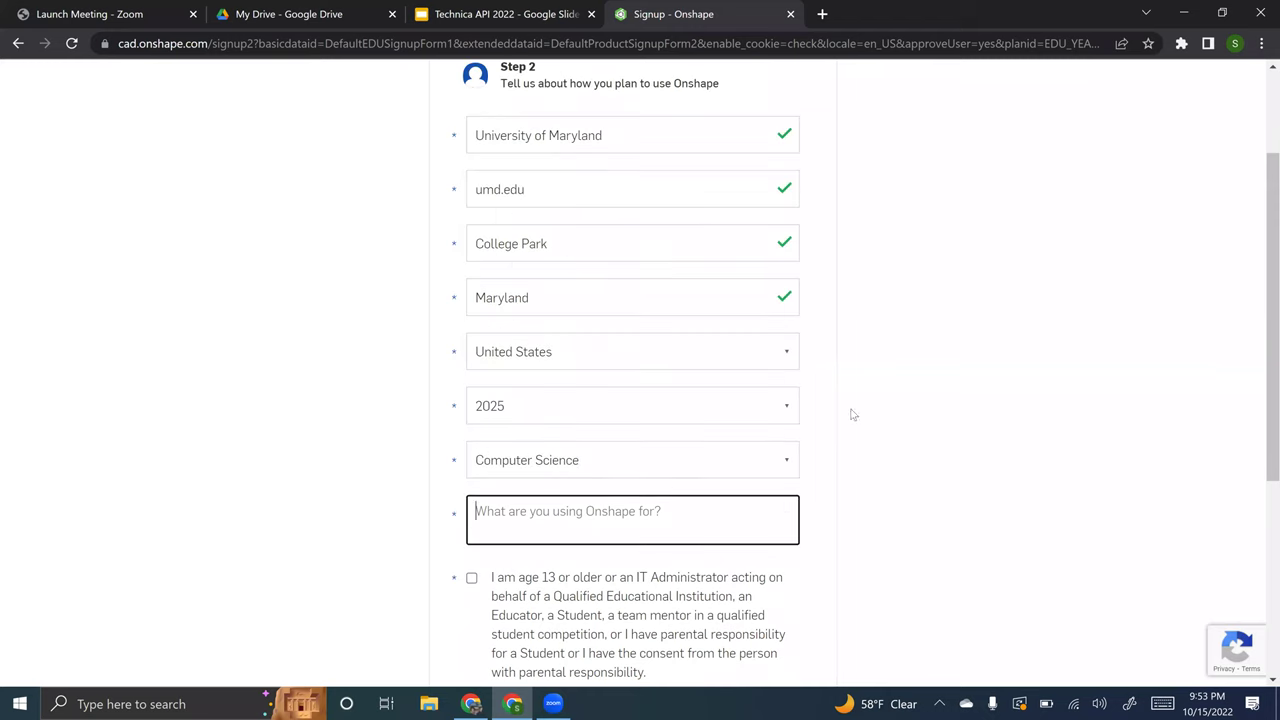
type("CAD")
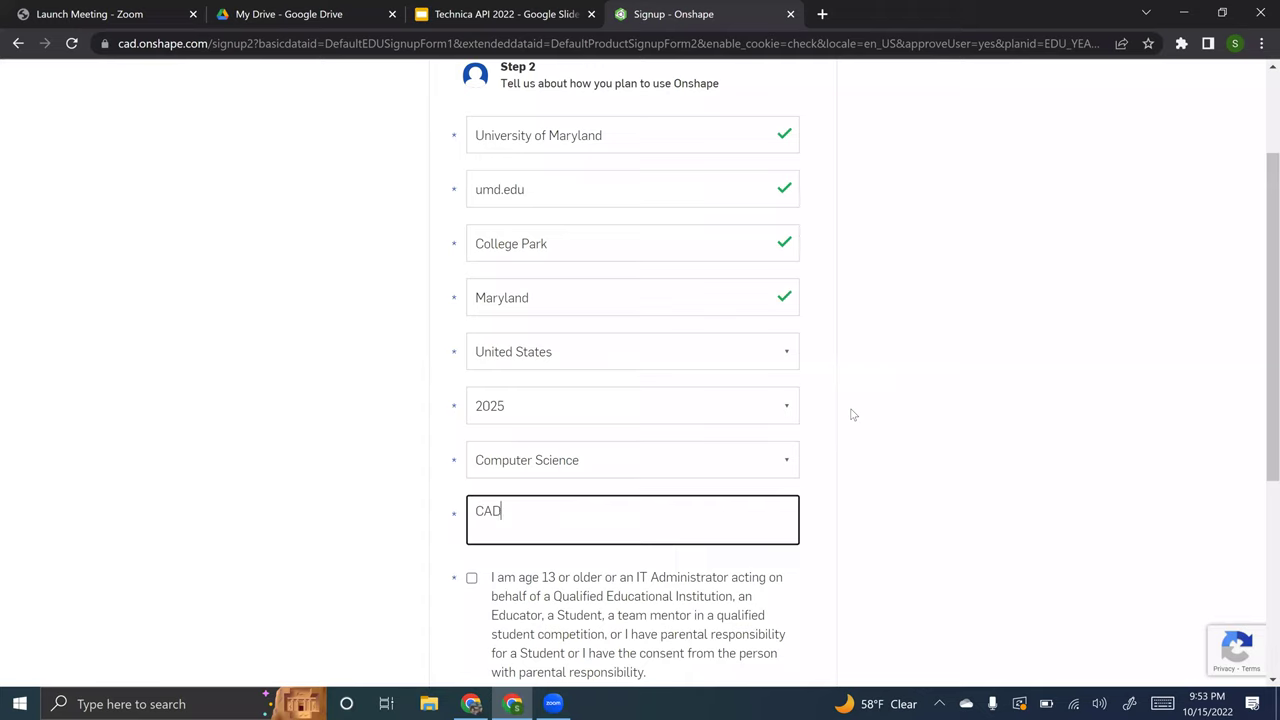
type("doiing")
scroll(811, 457, "down", 2)
left_click(645, 437)
left_click(595, 550)
key("Tab")
key("space")
scroll(600, 555, "down", 2)
left_click(643, 545)
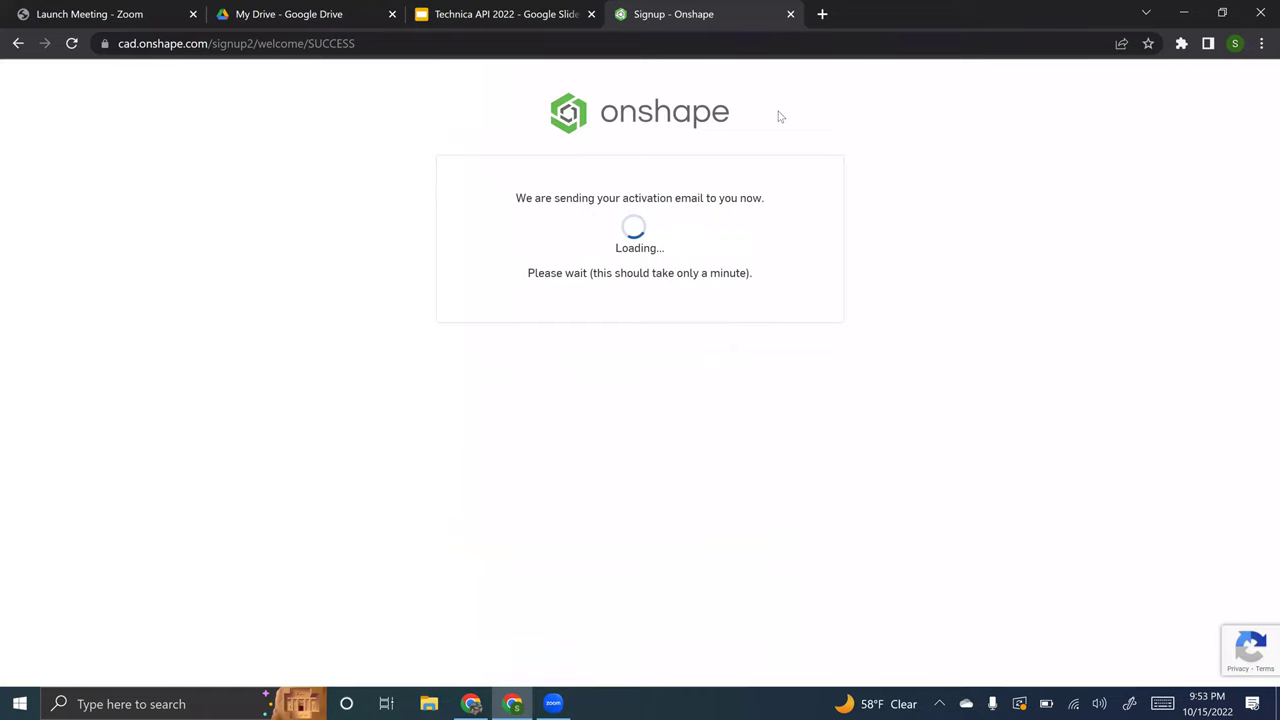
- Under the university Chrome profile, open Gmail's Onshape account-ready email and follow its activation link
key("ctrl+t")
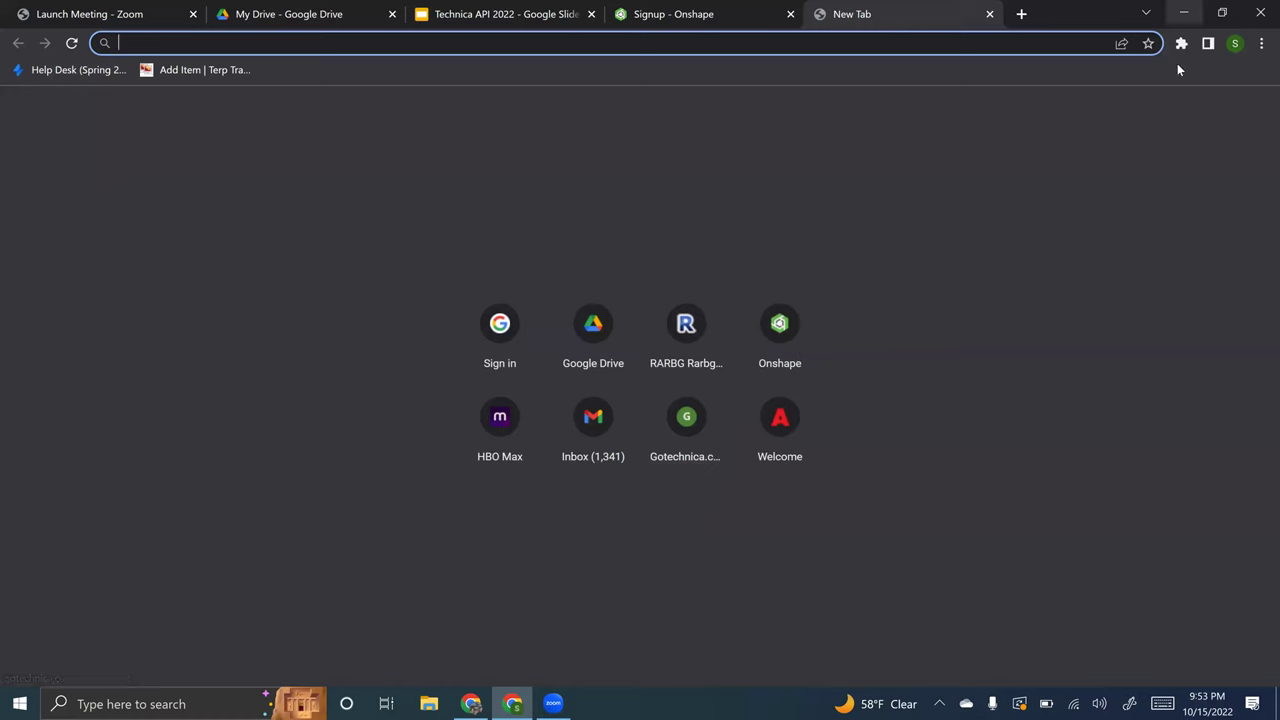
left_click(1234, 44)
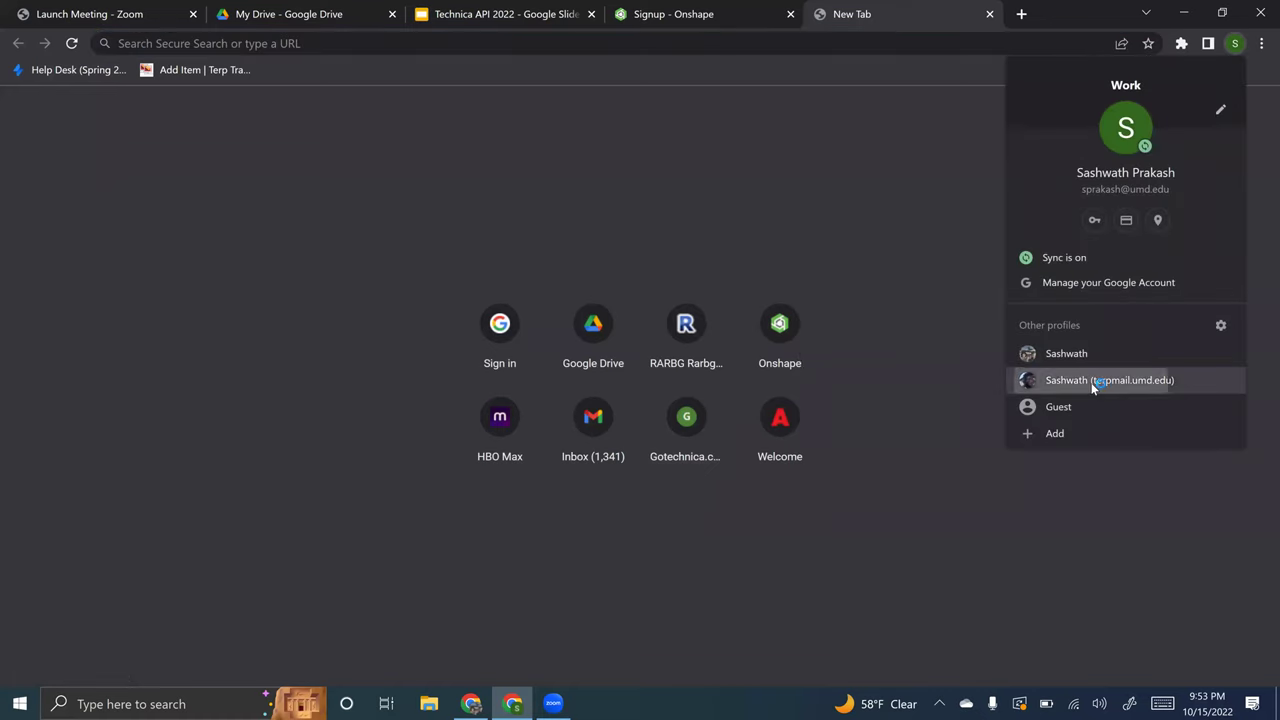
left_click(1093, 381)
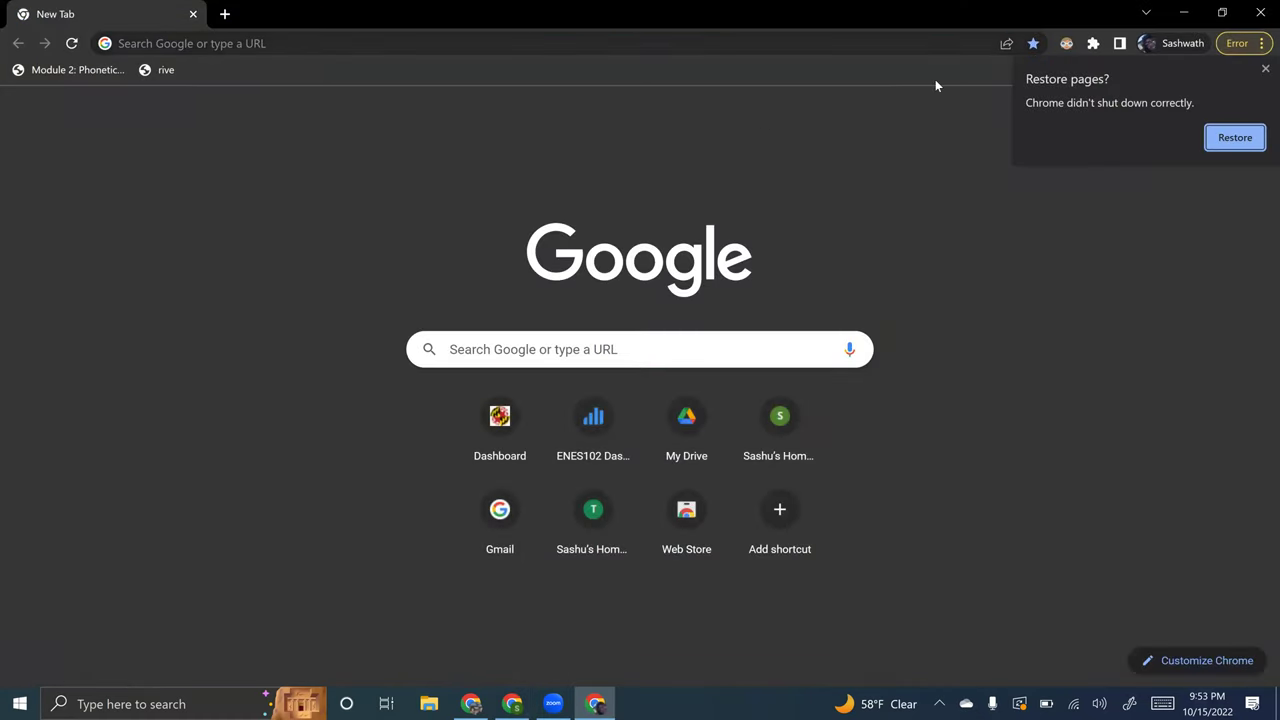
type("gmail.com")
key("Return")
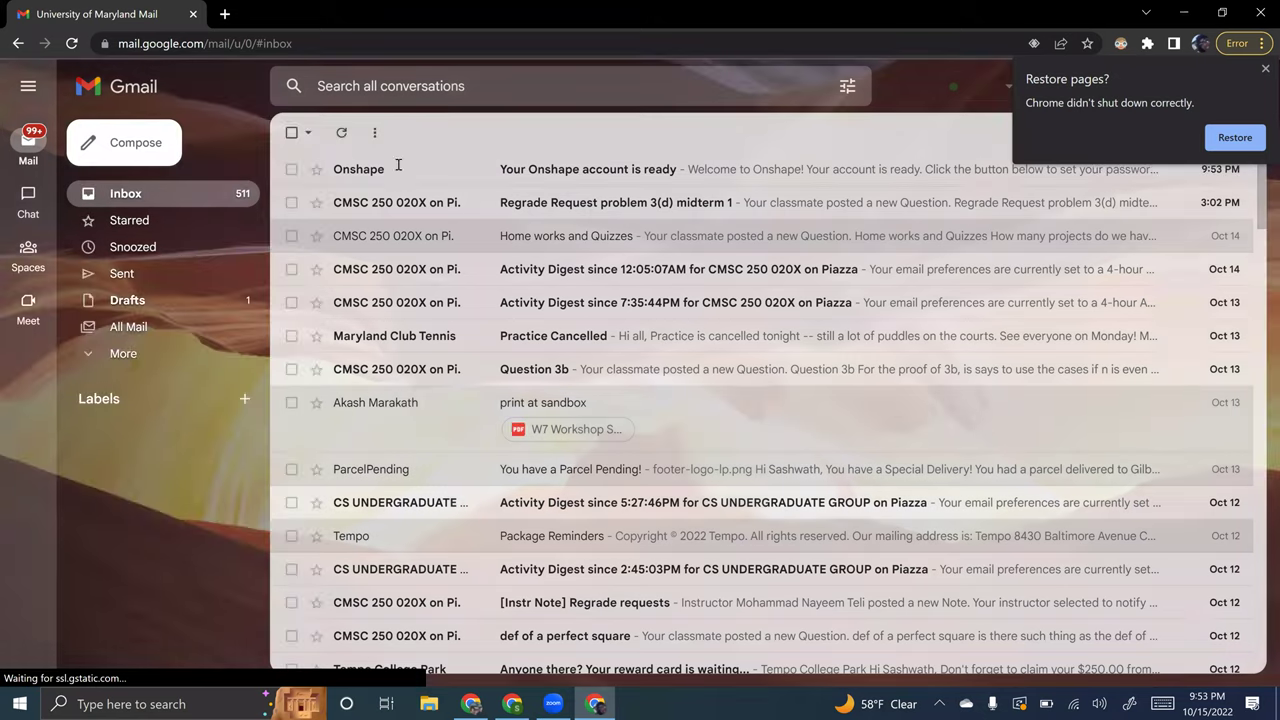
left_click(398, 169)
left_click(775, 528)
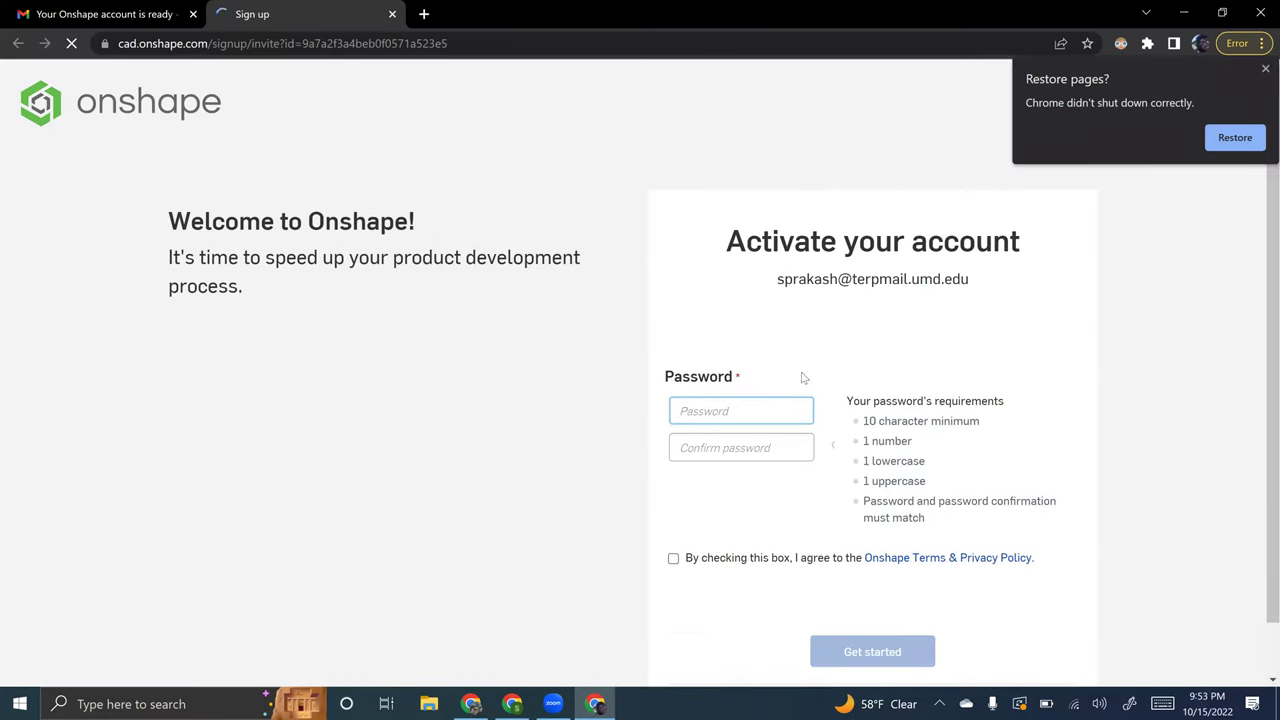
- Set and confirm the account password, accept the Terms & Privacy Policy, get started, decline saving the password
type("**************")
key("Tab")
type("**************")
left_click(724, 563)
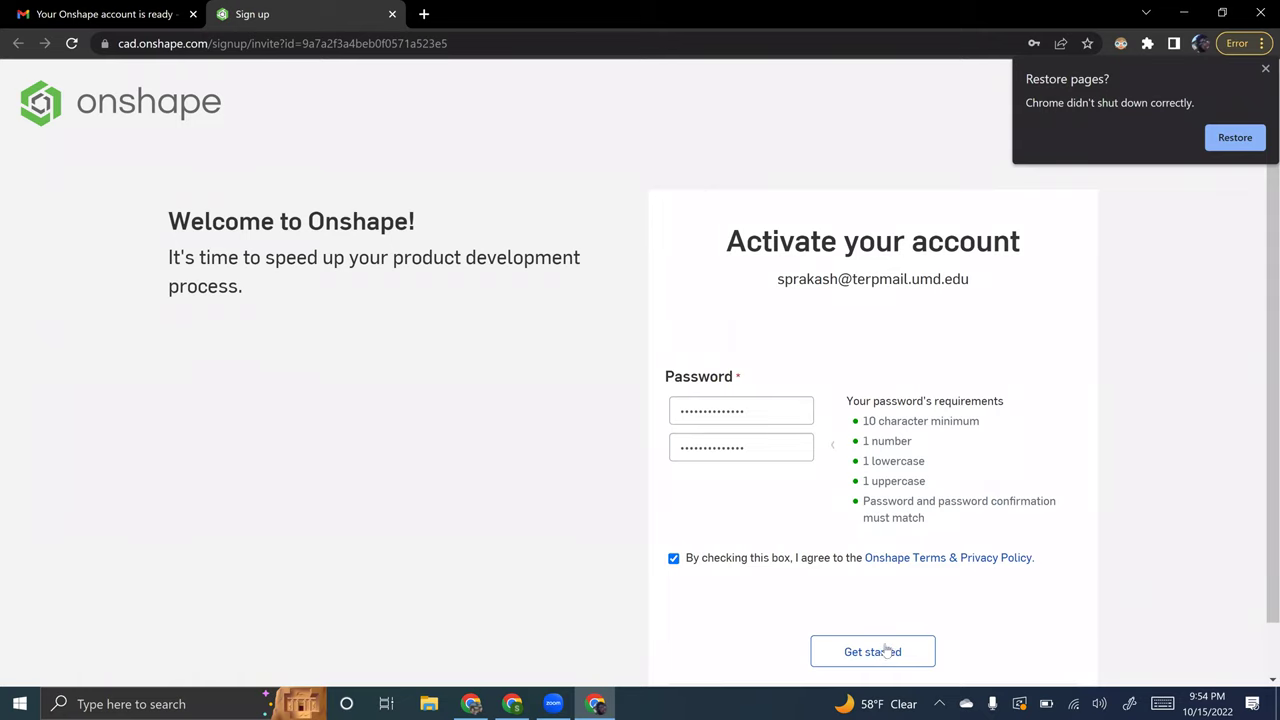
left_click(884, 652)
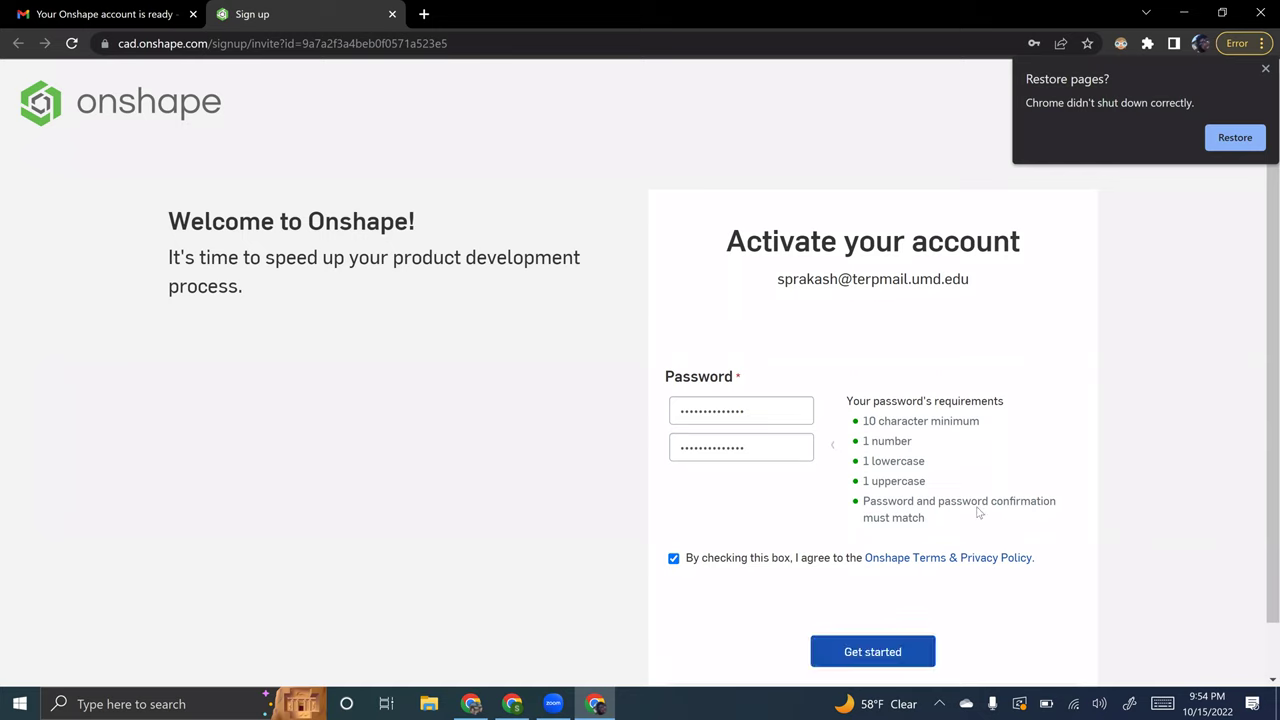
left_click(860, 653)
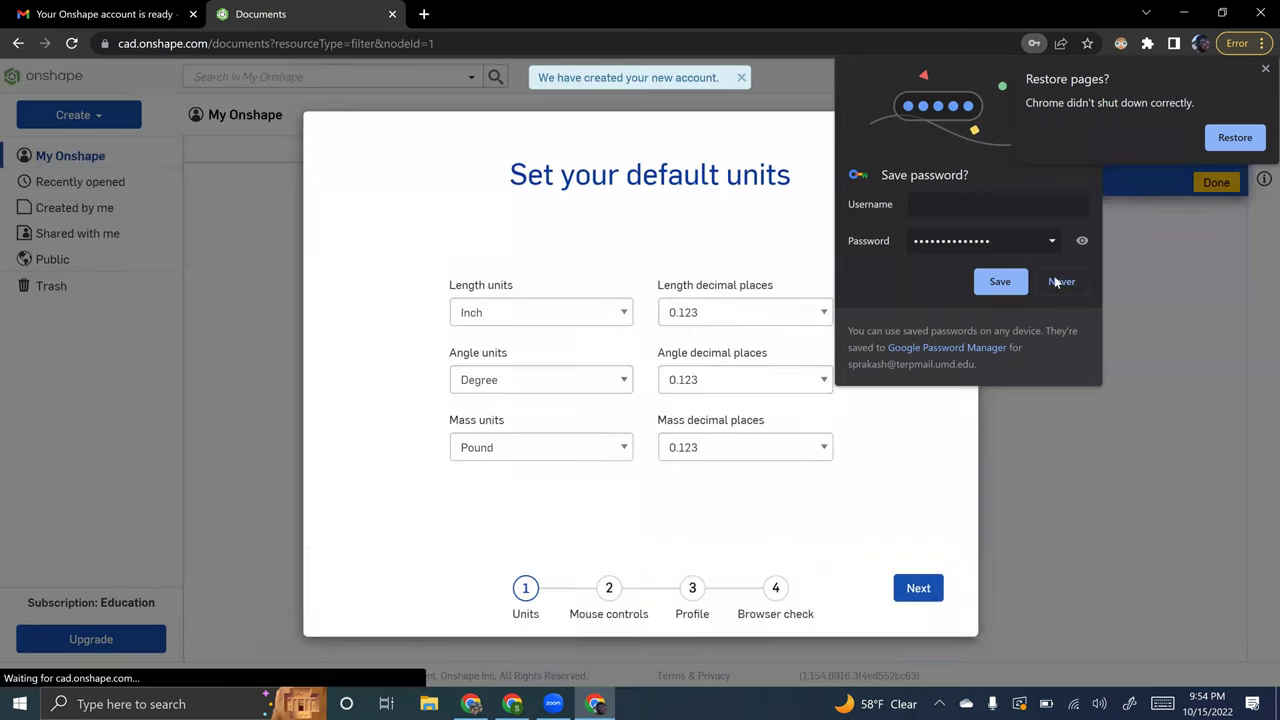
left_click(1058, 281)
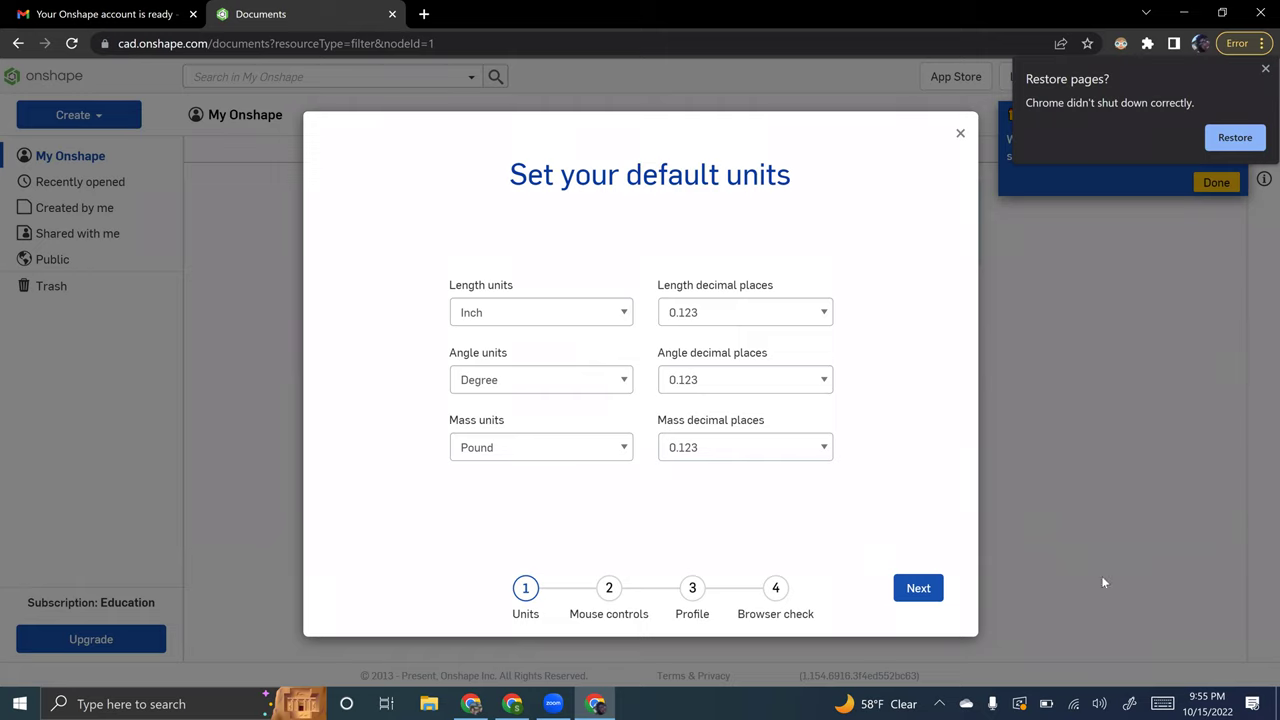
- Accept the default units, mouse controls and profile, and finish after the browser check
left_click(916, 590)
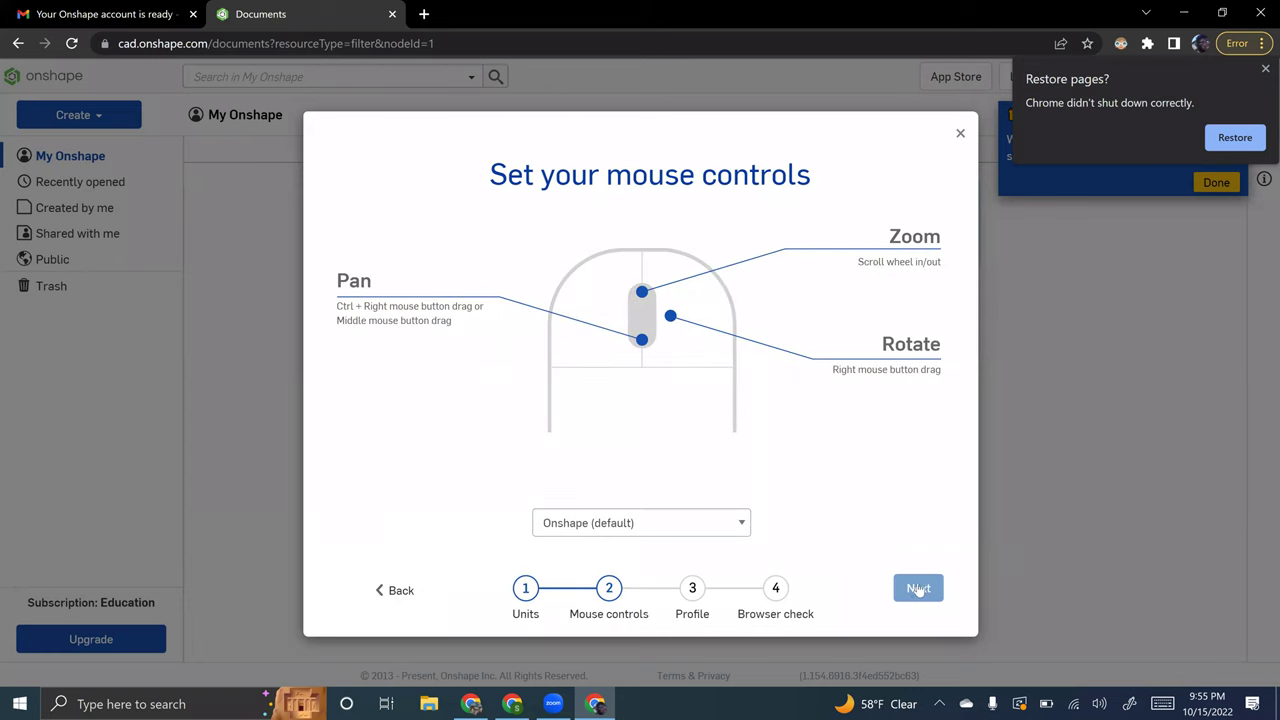
left_click(918, 589)
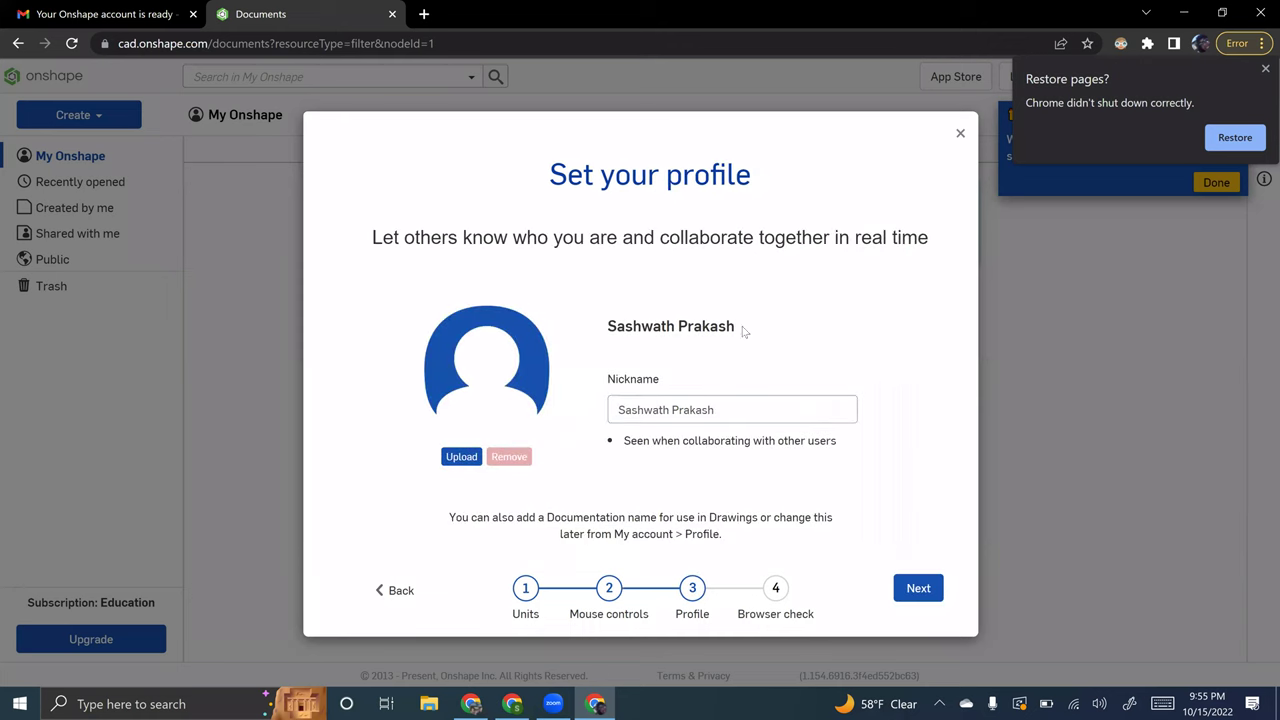
left_click(922, 596)
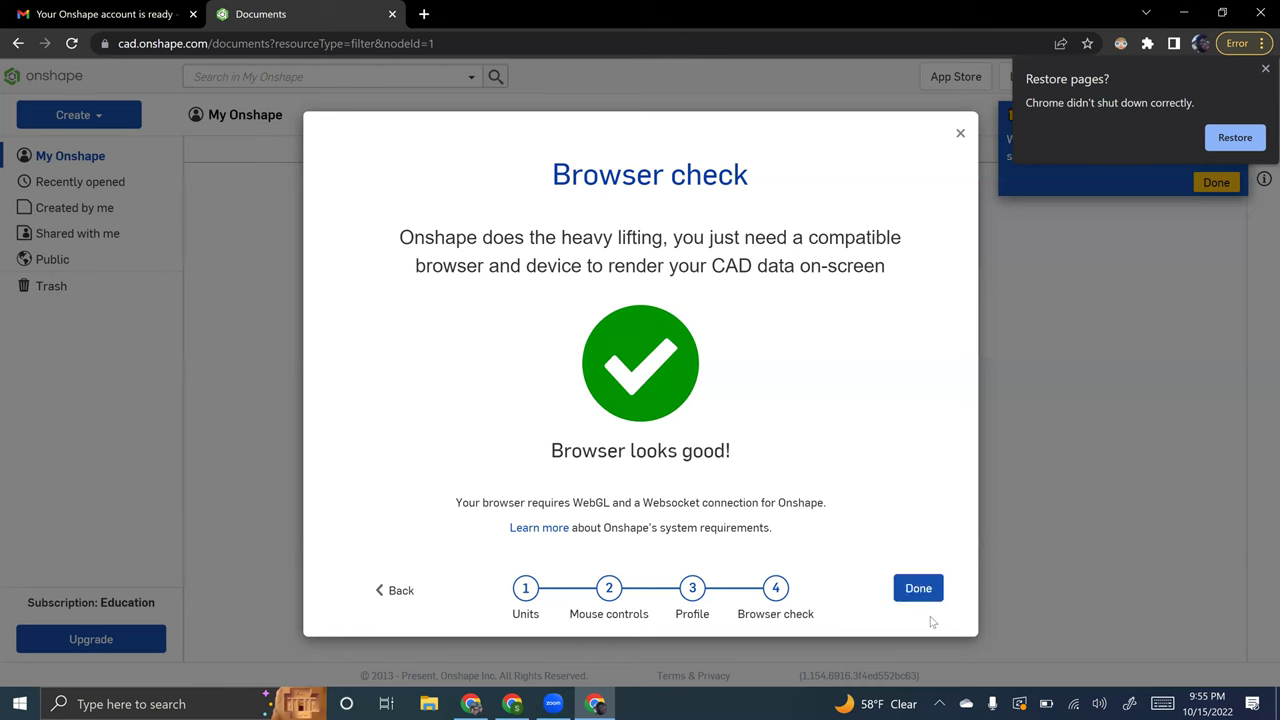
left_click(920, 592)
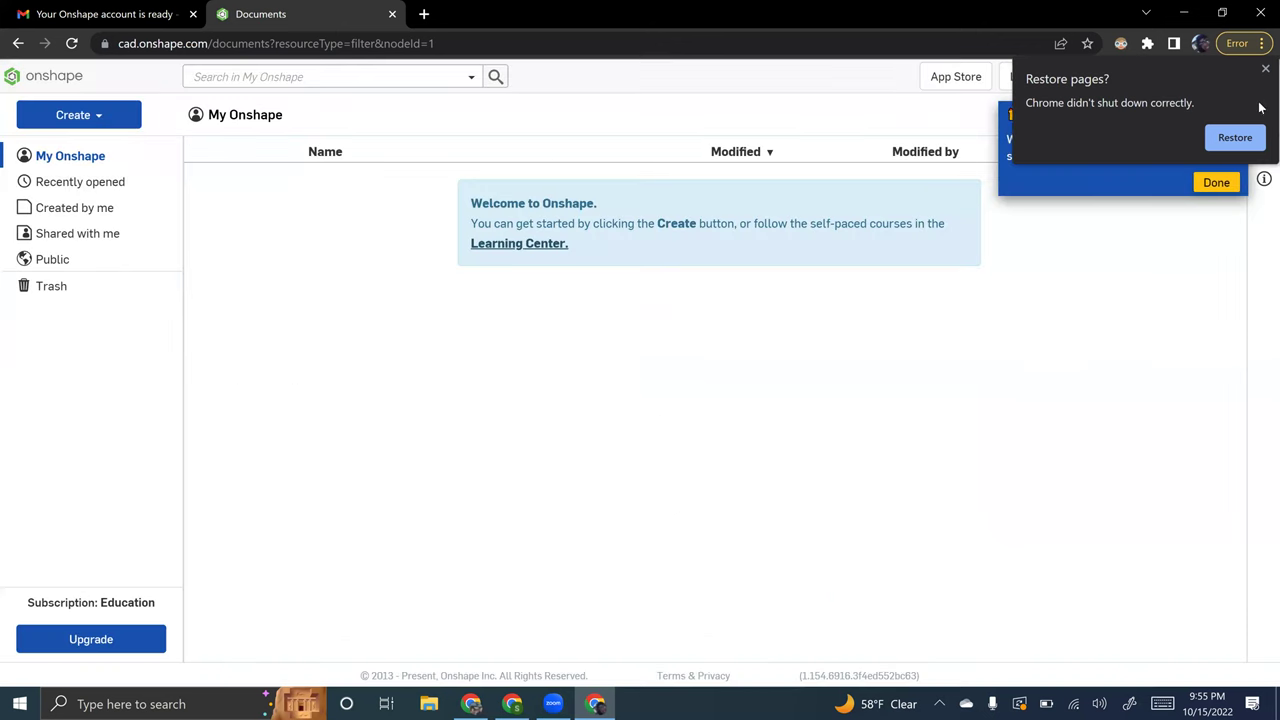
- Dismiss the Restore pages and What's new popups, then start a new document via Create > Document
left_click(1265, 69)
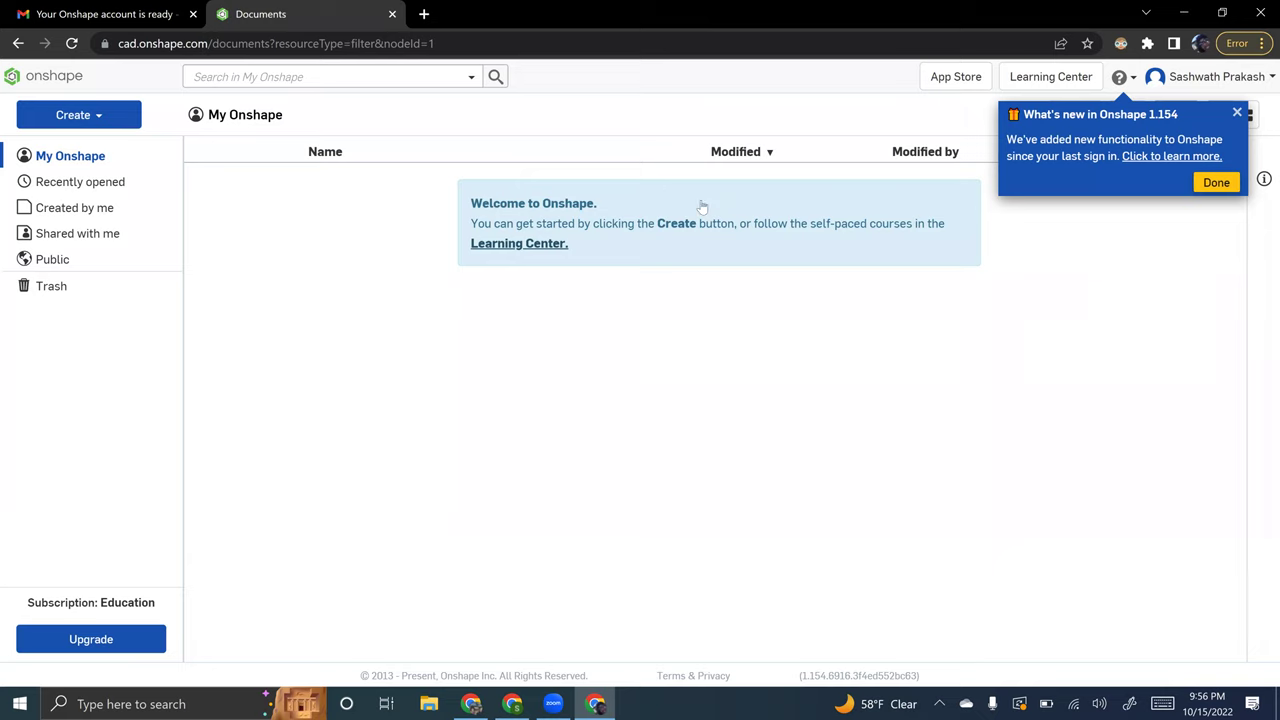
left_click(455, 183)
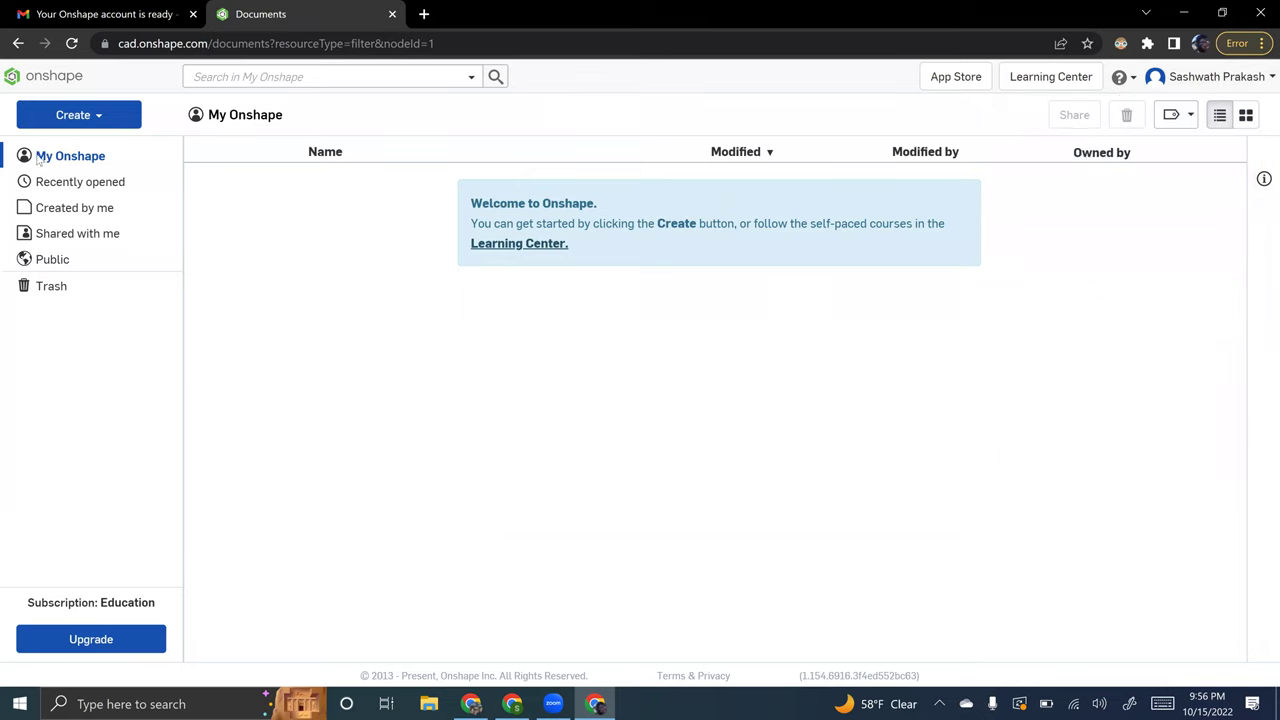
left_click(83, 117)
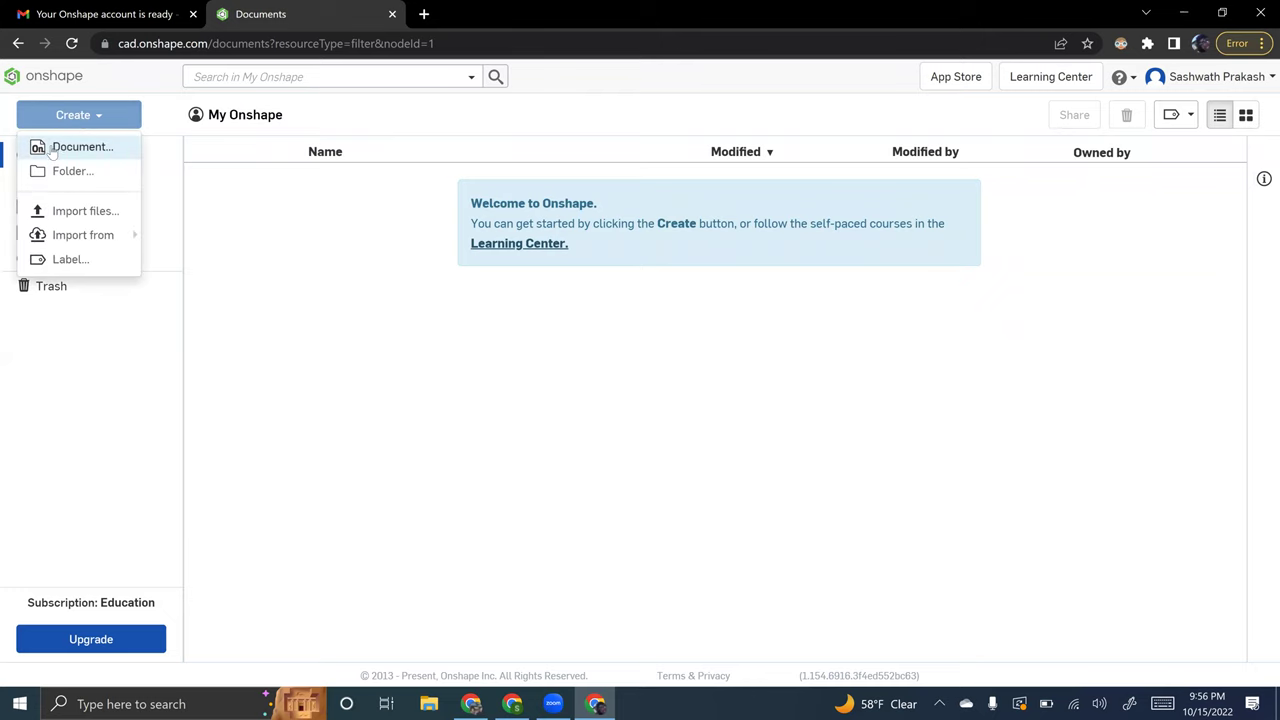
left_click(80, 147)
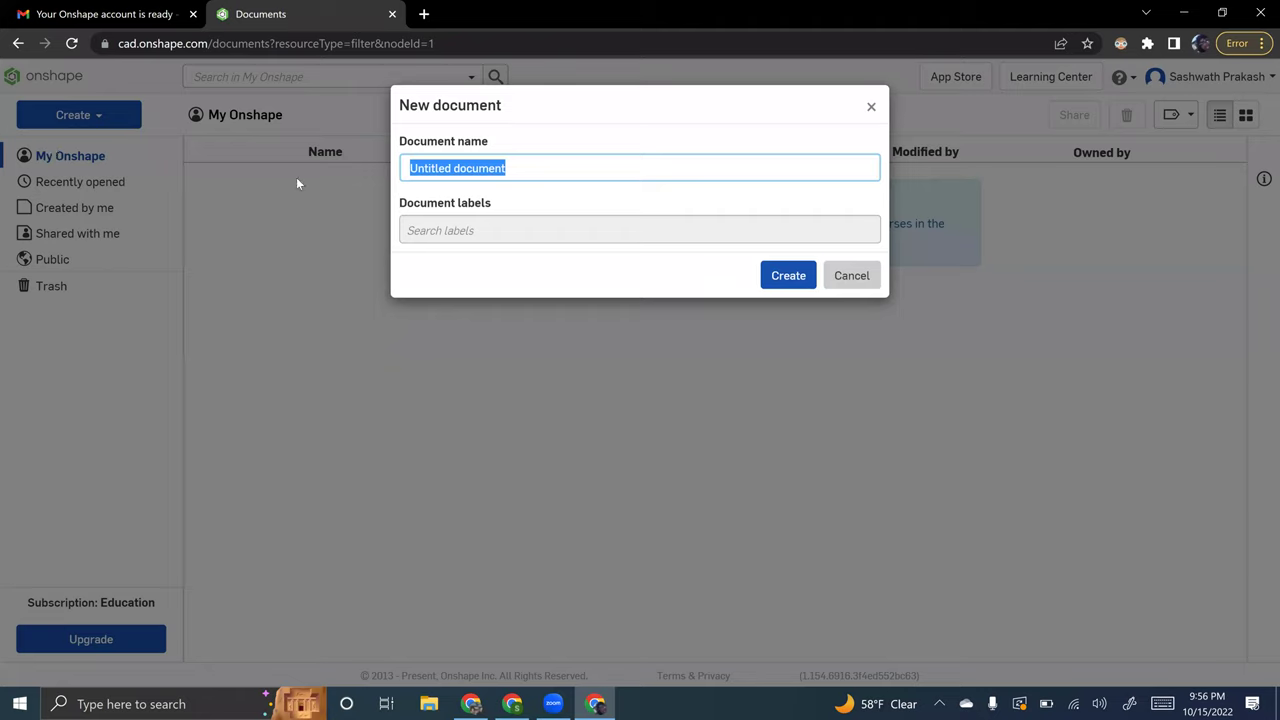
- Name the new document 'part' and create it
type("part")
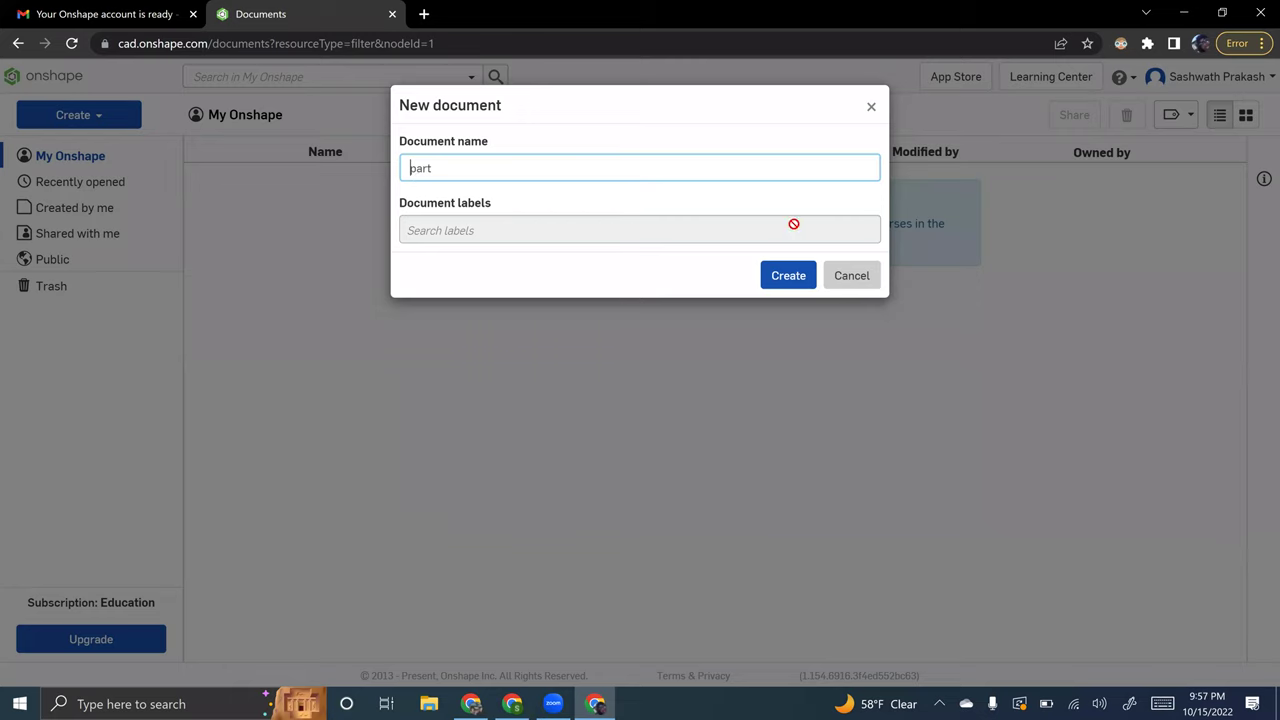
left_click(780, 272)
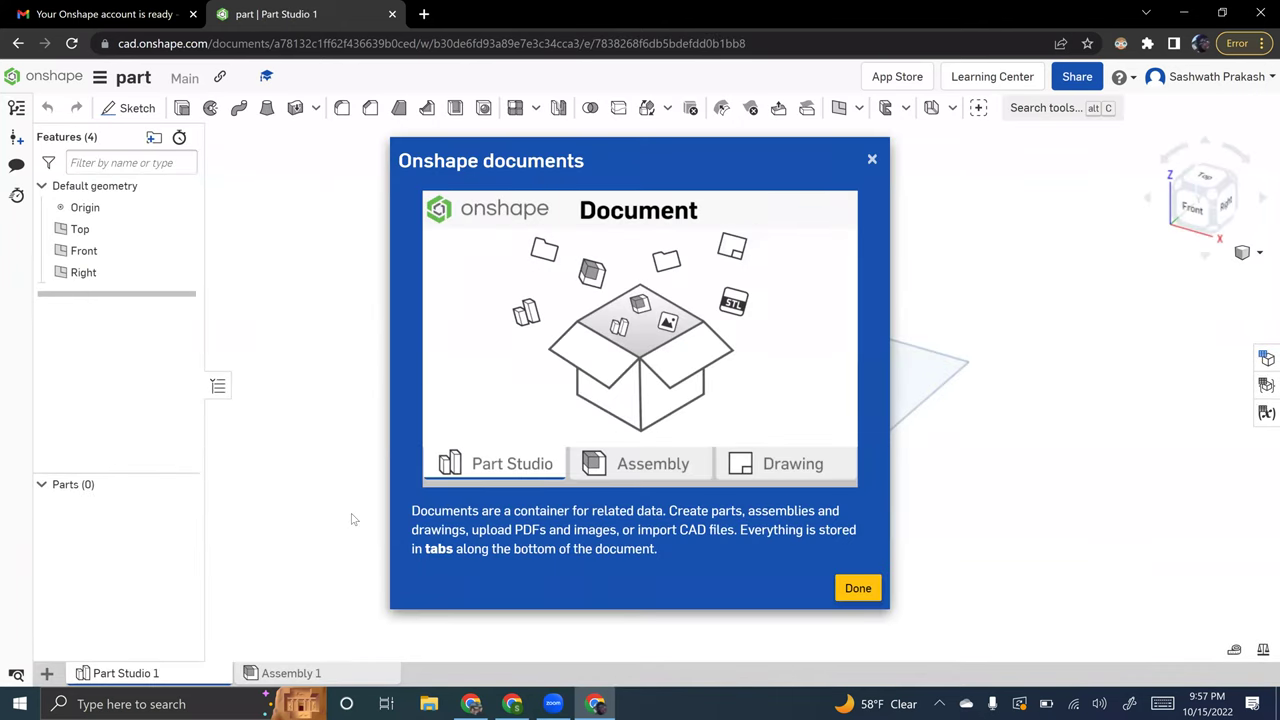
- Dismiss the Onshape documents intro and Features tip, then switch to the other Chrome window's New Tab
left_click(380, 491)
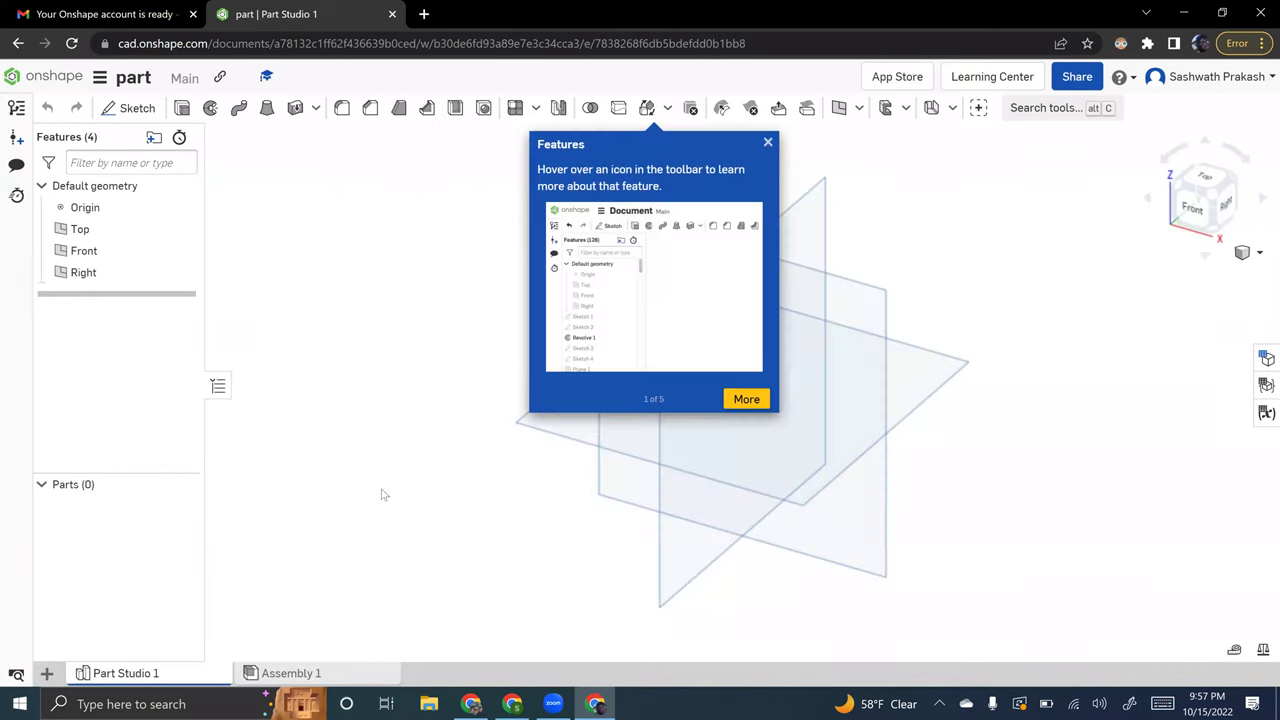
left_click(766, 142)
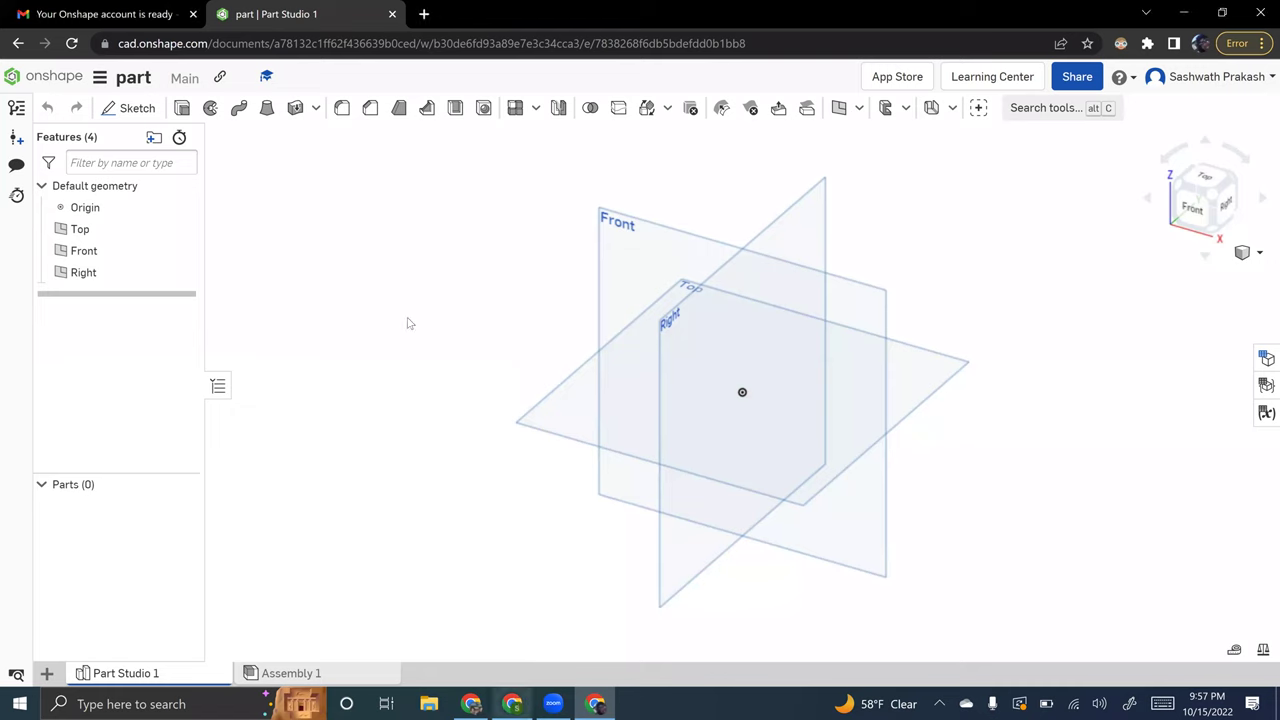
mouse_move(511, 704)
key("alt+Tab")
key("alt+Tab")
key("alt+Tab")
key("alt+Tab")
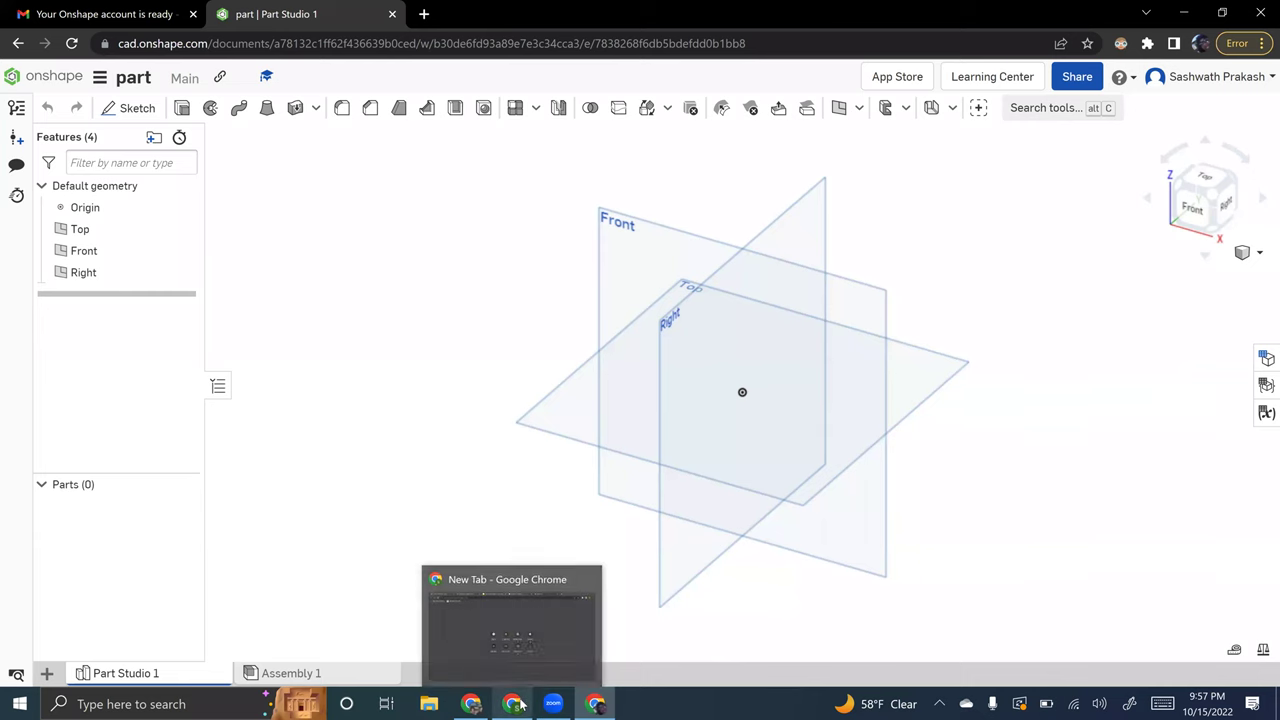
left_click(510, 704)
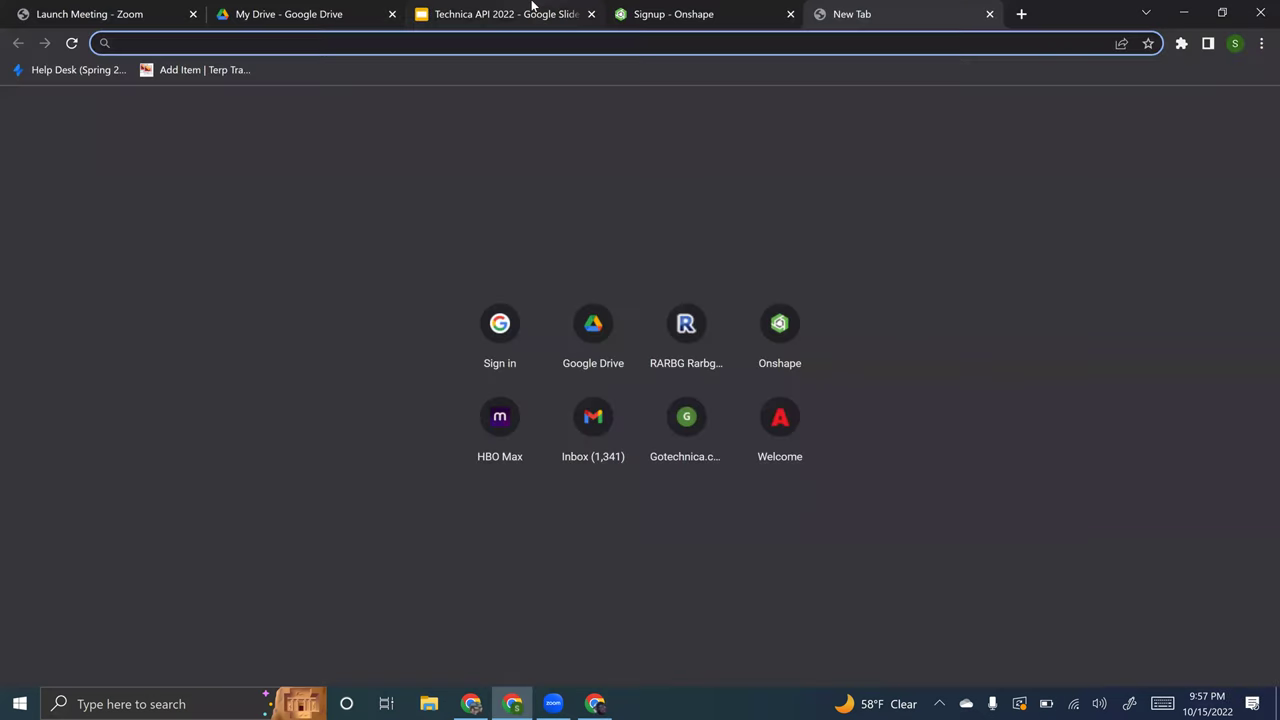
- Page through the Technica API 2022 deck to slide 11, glancing back at Onshape midway
left_click(533, 12)
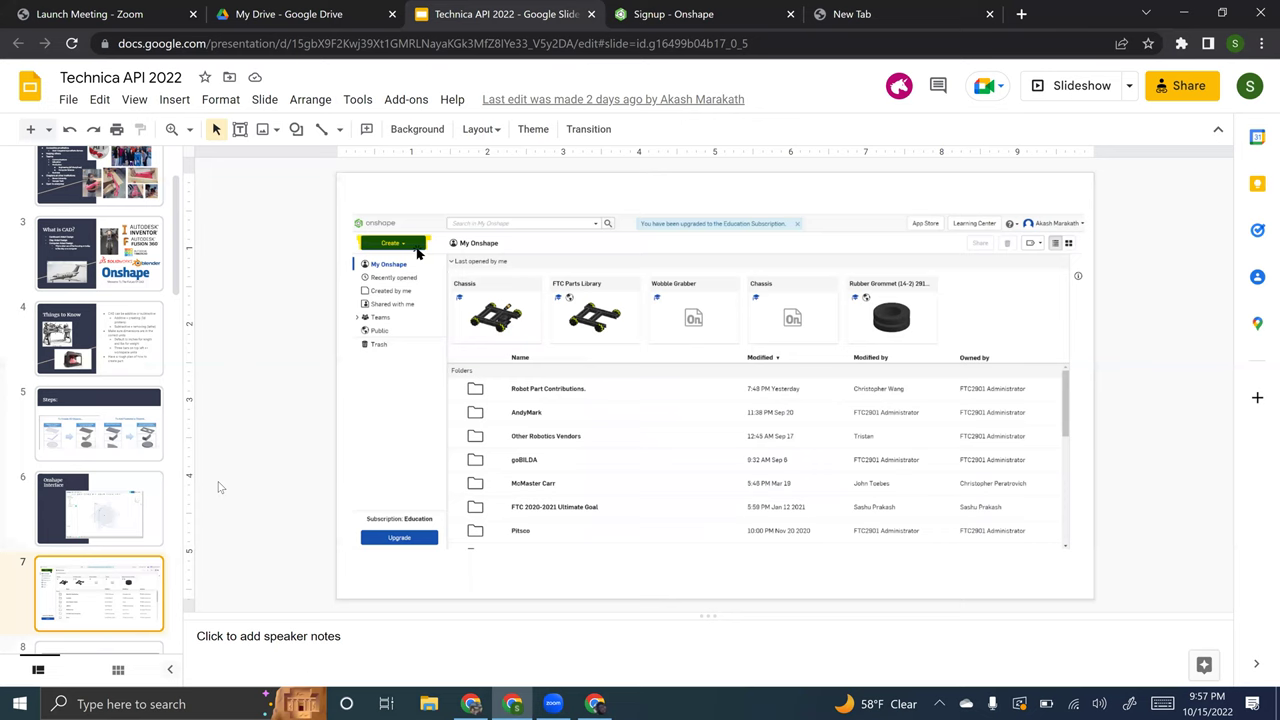
key("Down")
key("Down")
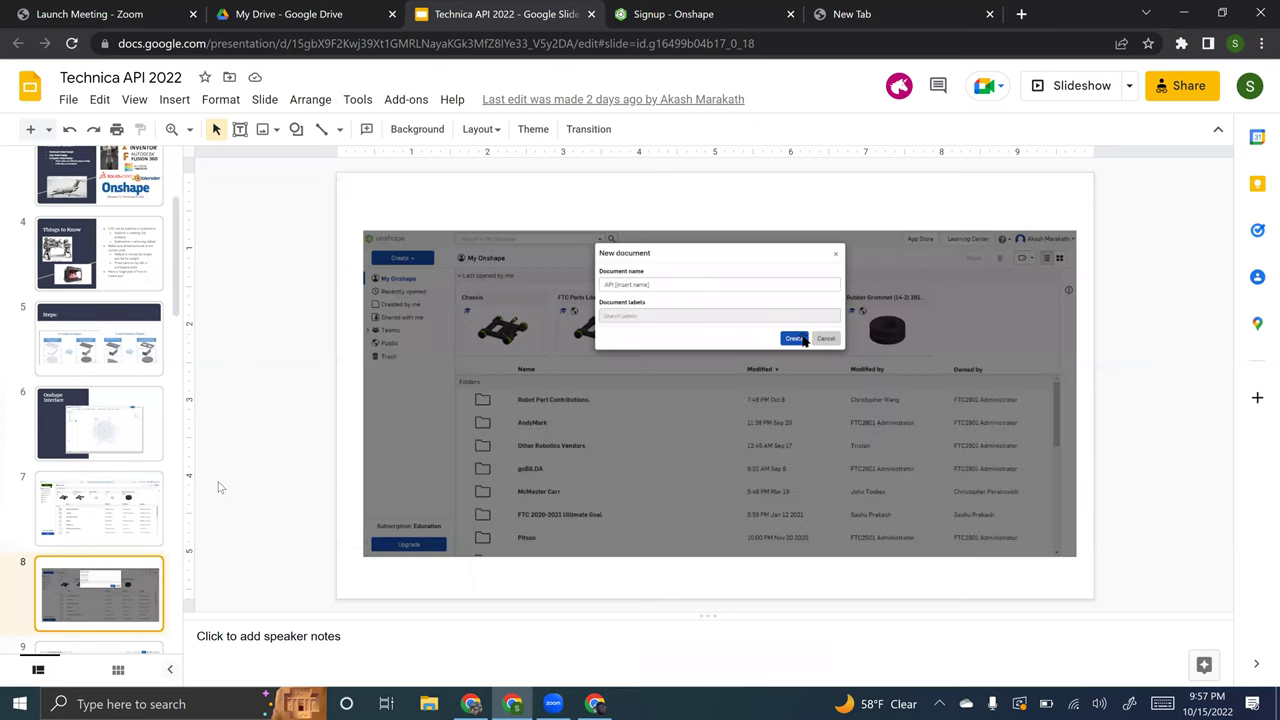
key("Down")
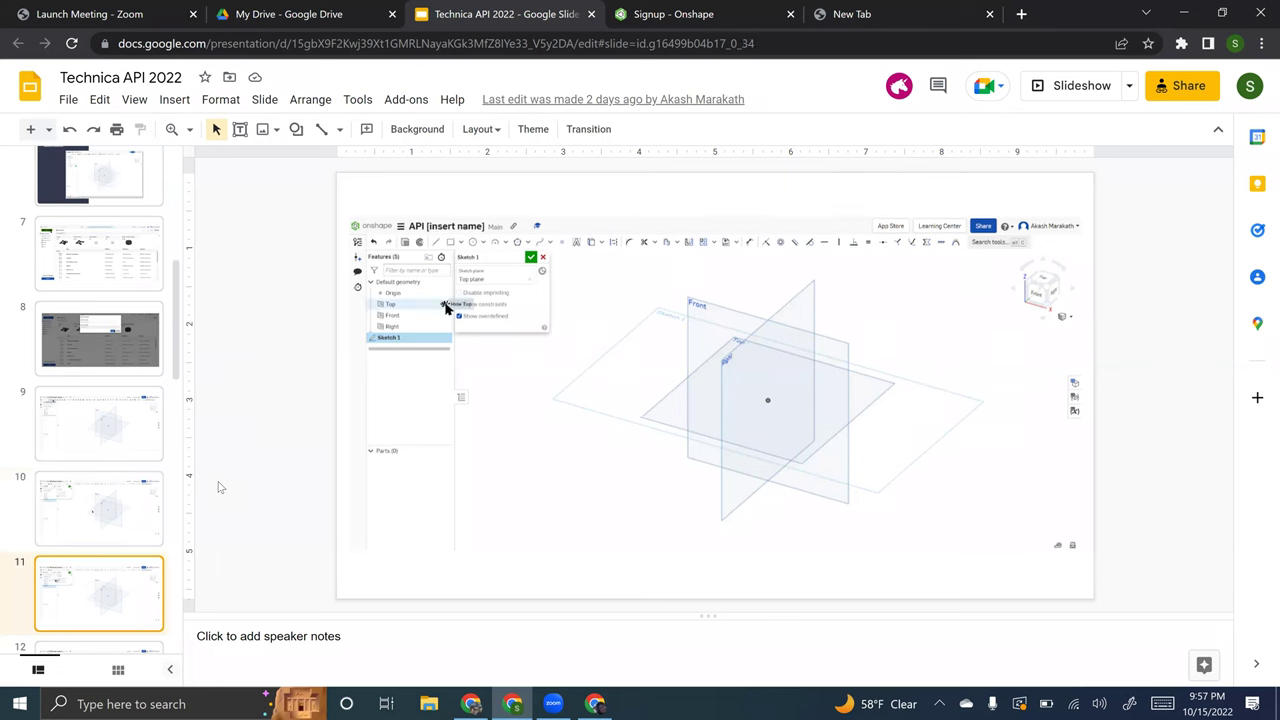
key("alt+Tab")
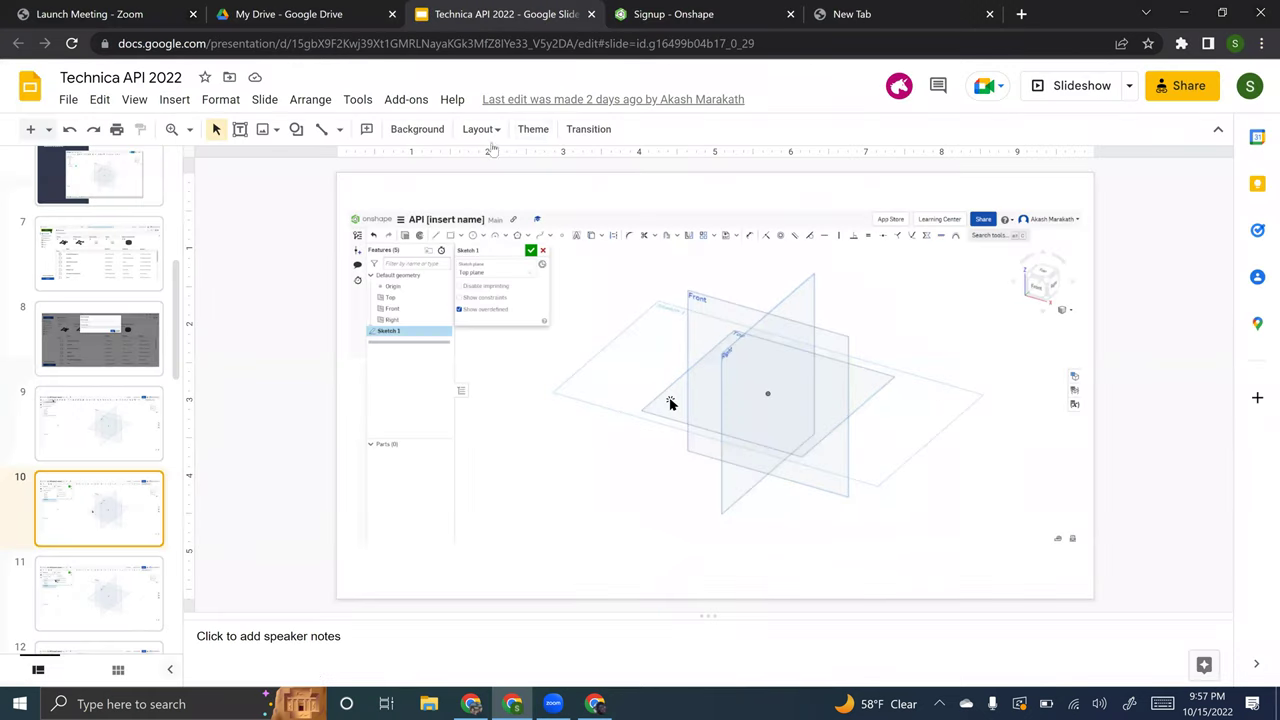
key("Down")
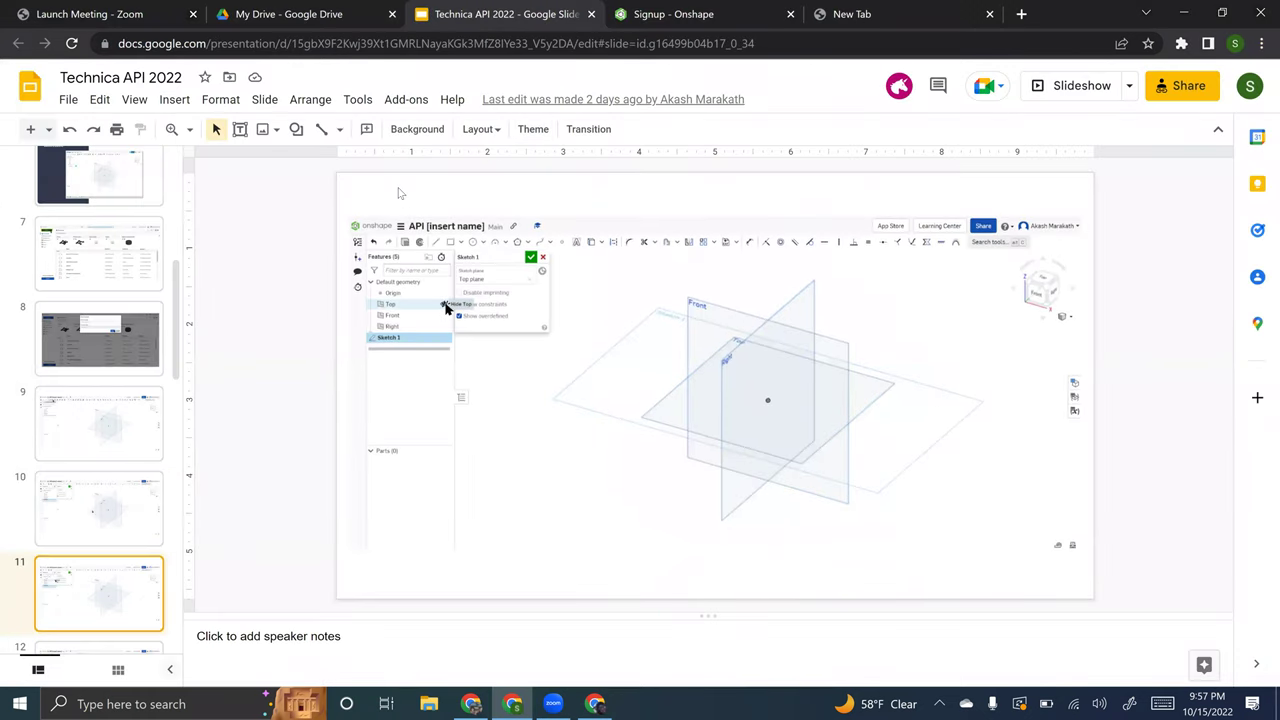
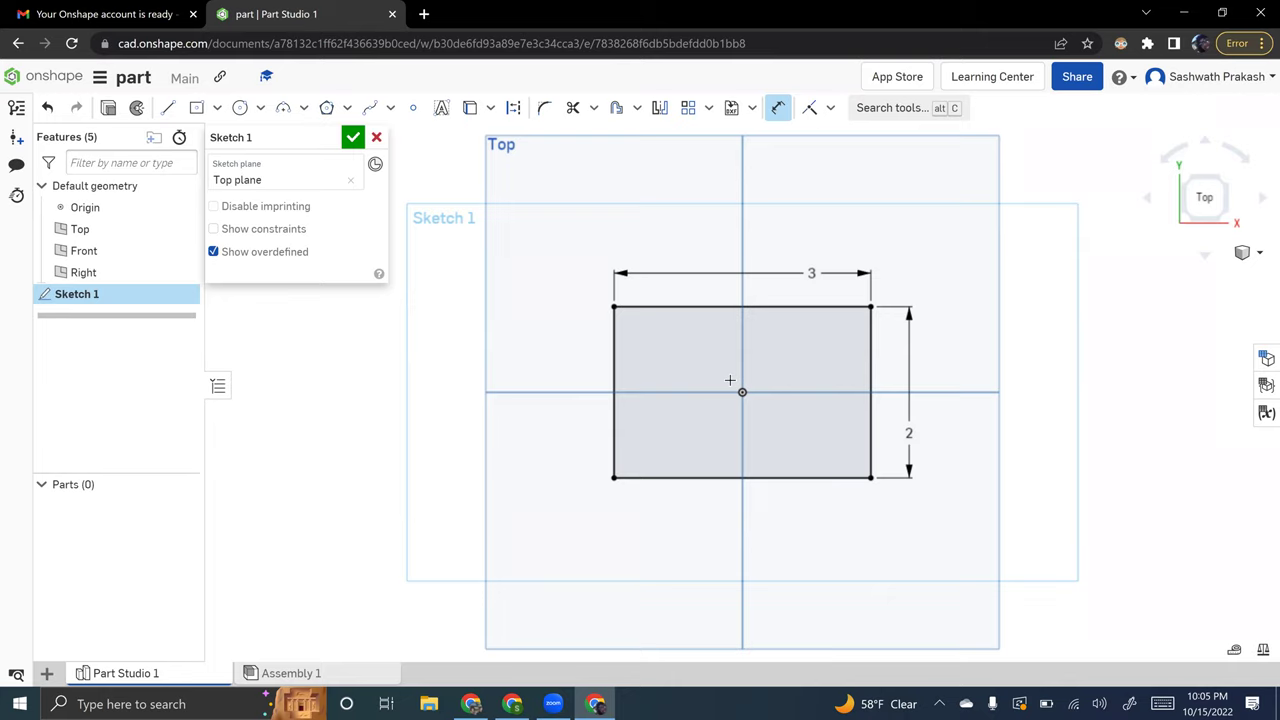
left_click(240, 108)
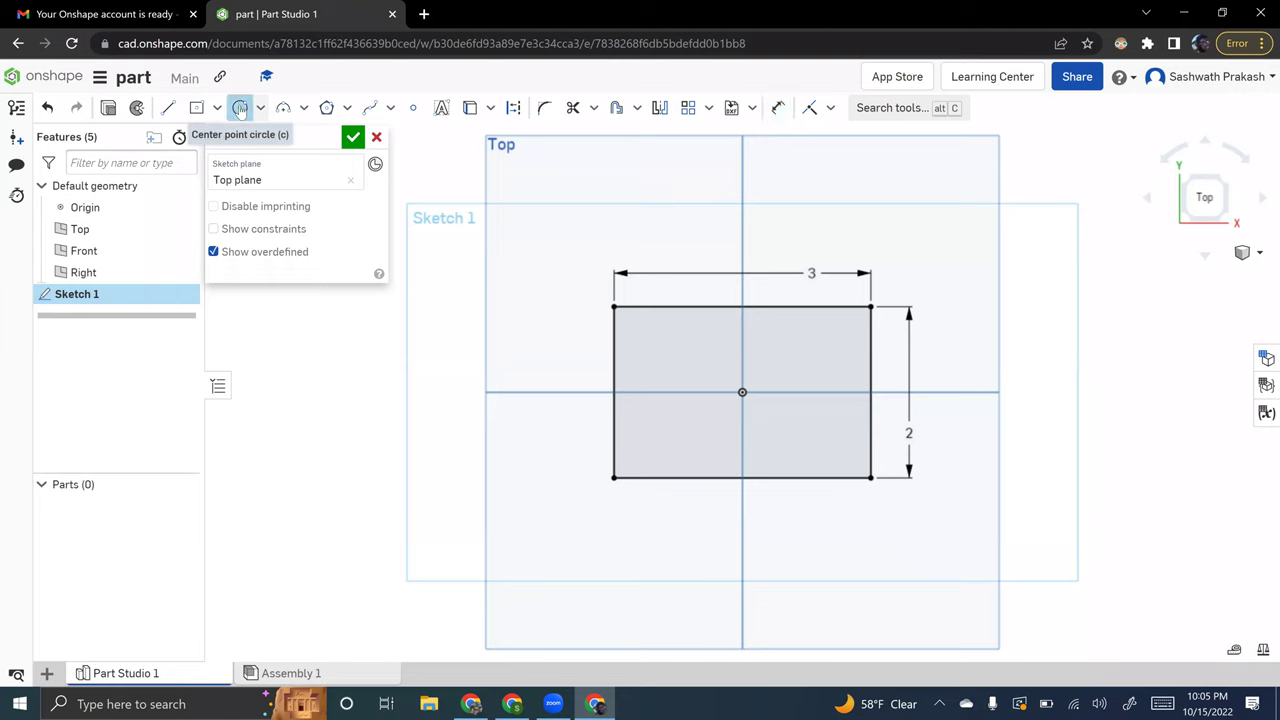
left_click(743, 392)
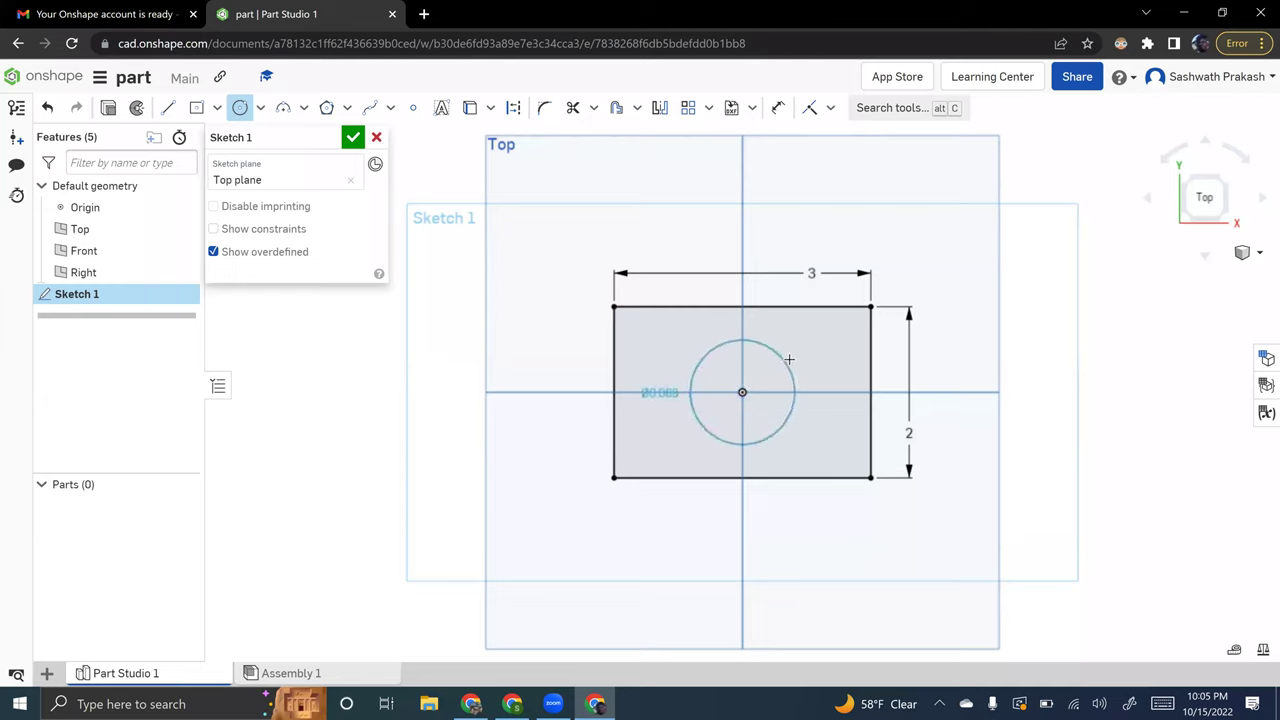
left_click(782, 358)
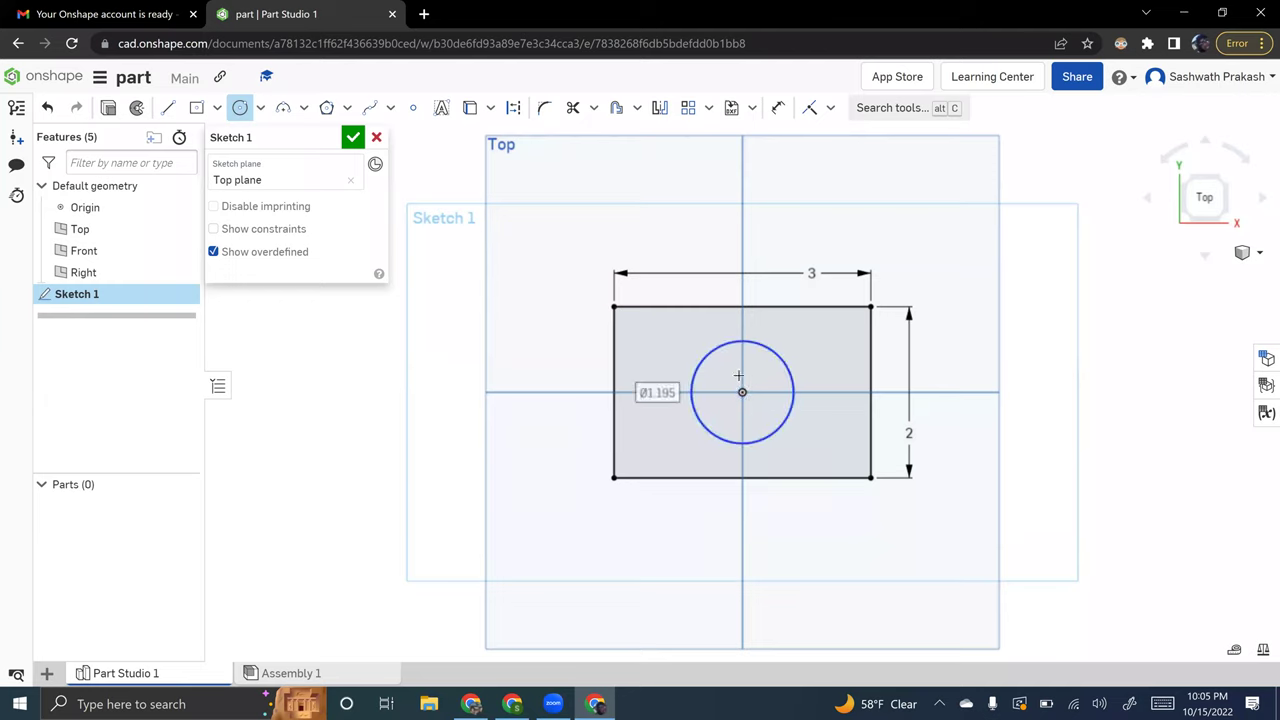
left_click(642, 392)
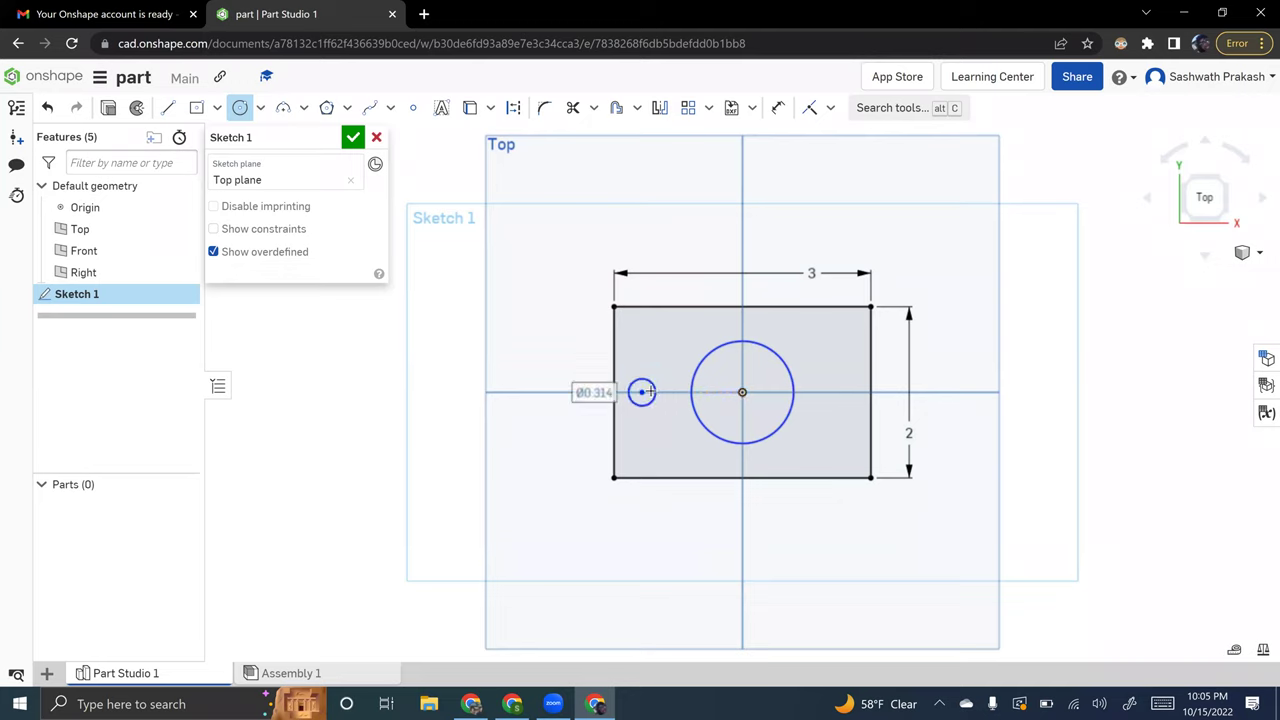
key("ctrl+z")
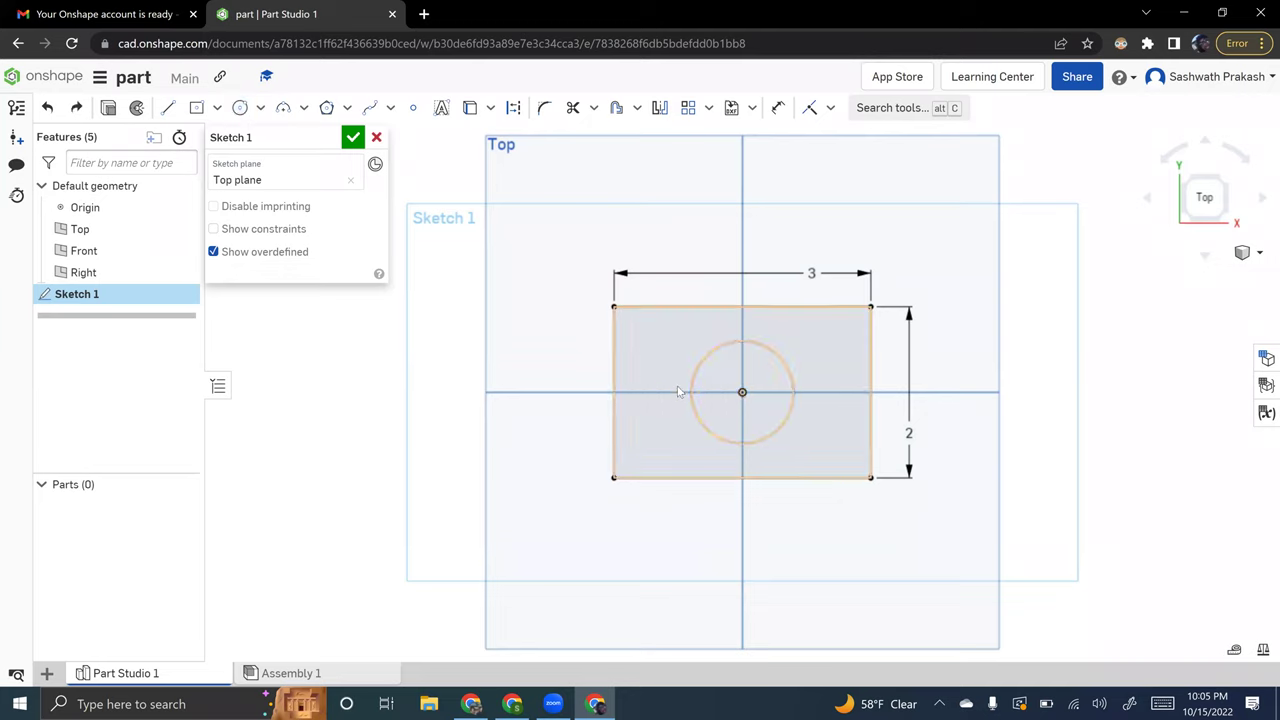
key("ctrl+z")
key("c")
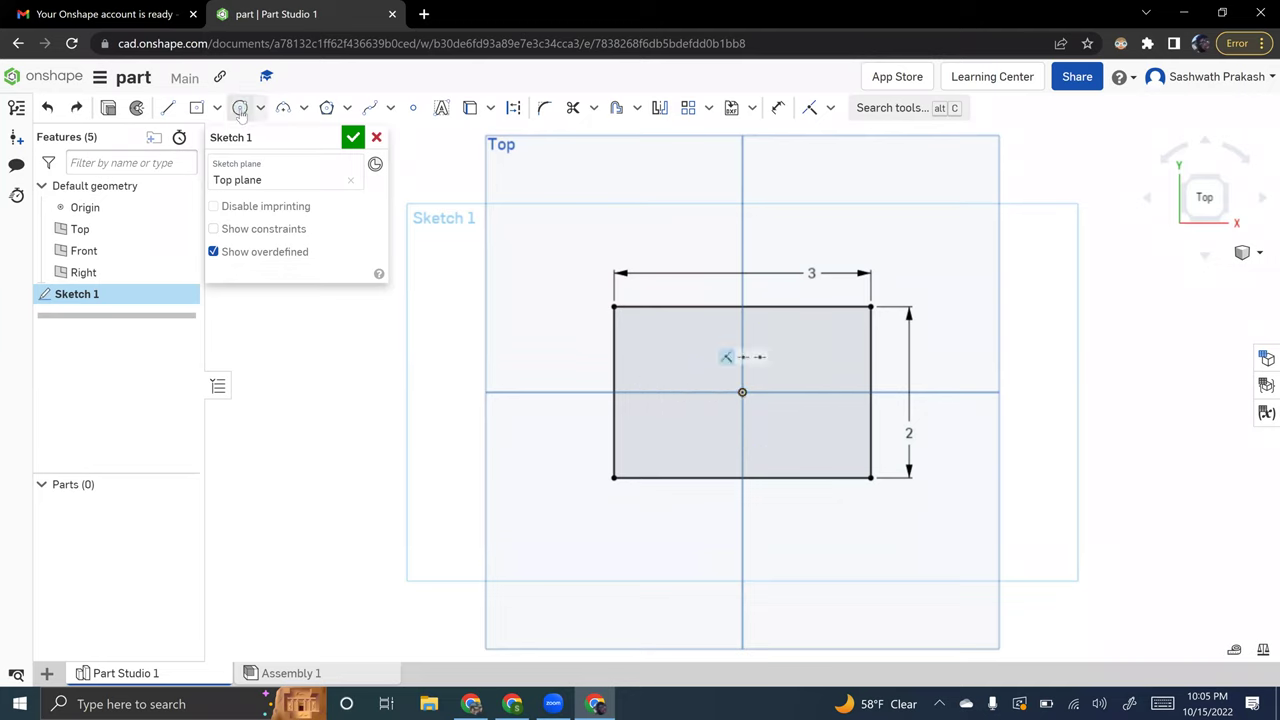
left_click(742, 392)
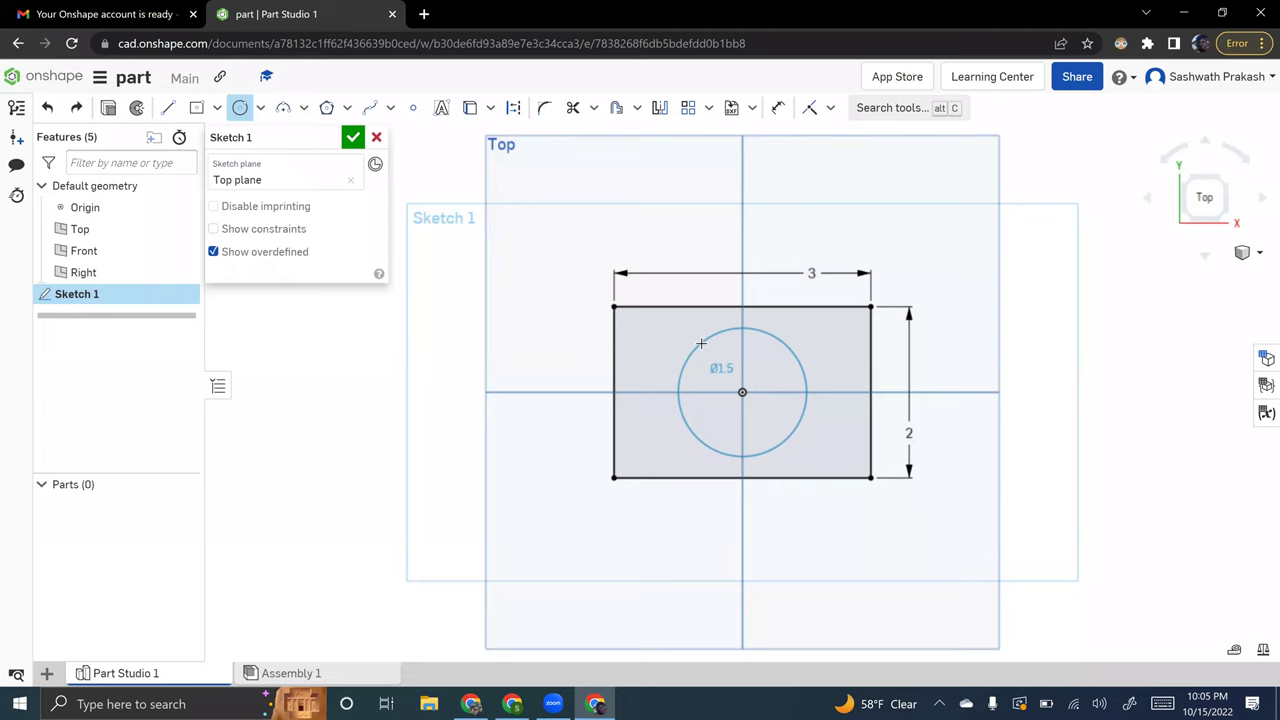
left_click(701, 343)
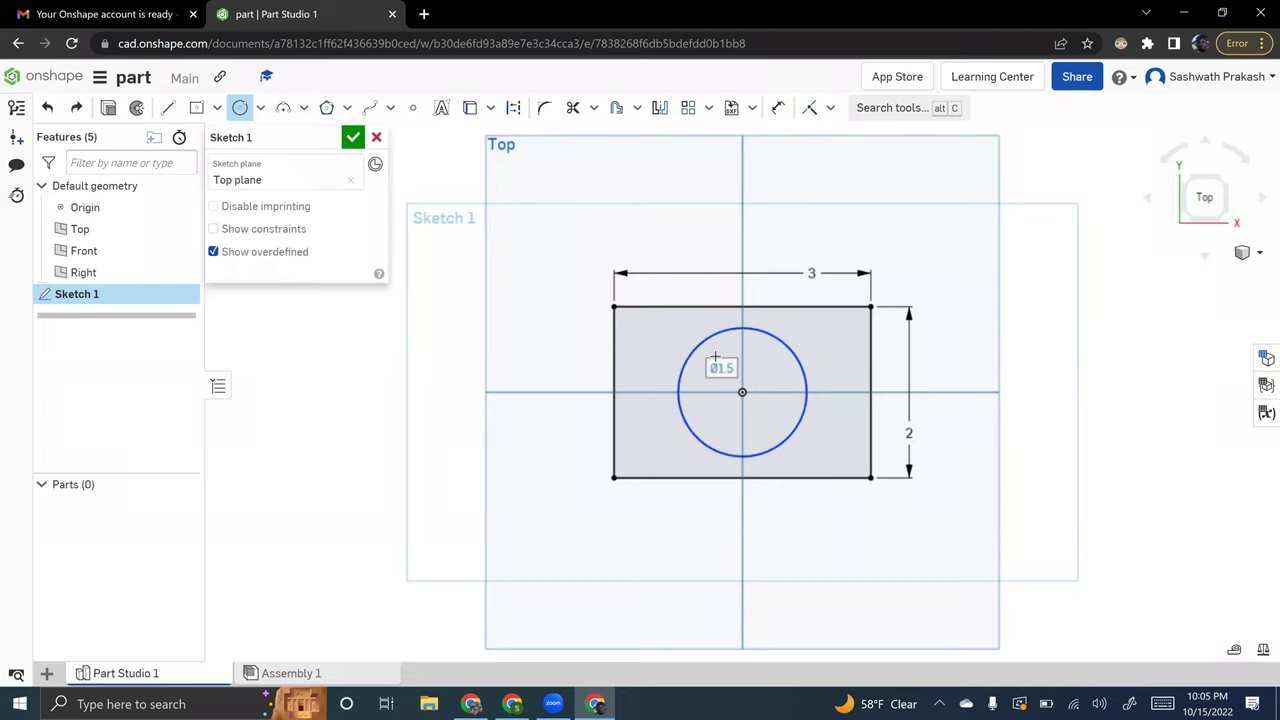
left_click(777, 110)
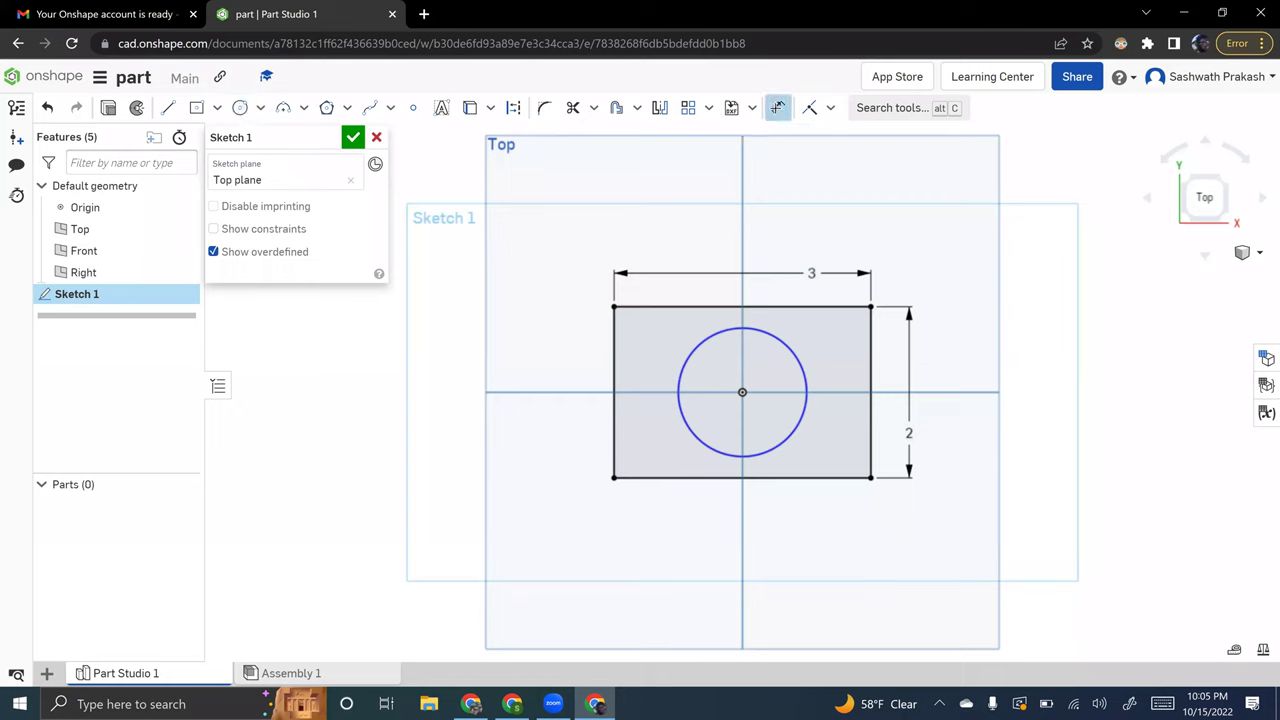
left_click(797, 361)
left_click(835, 333)
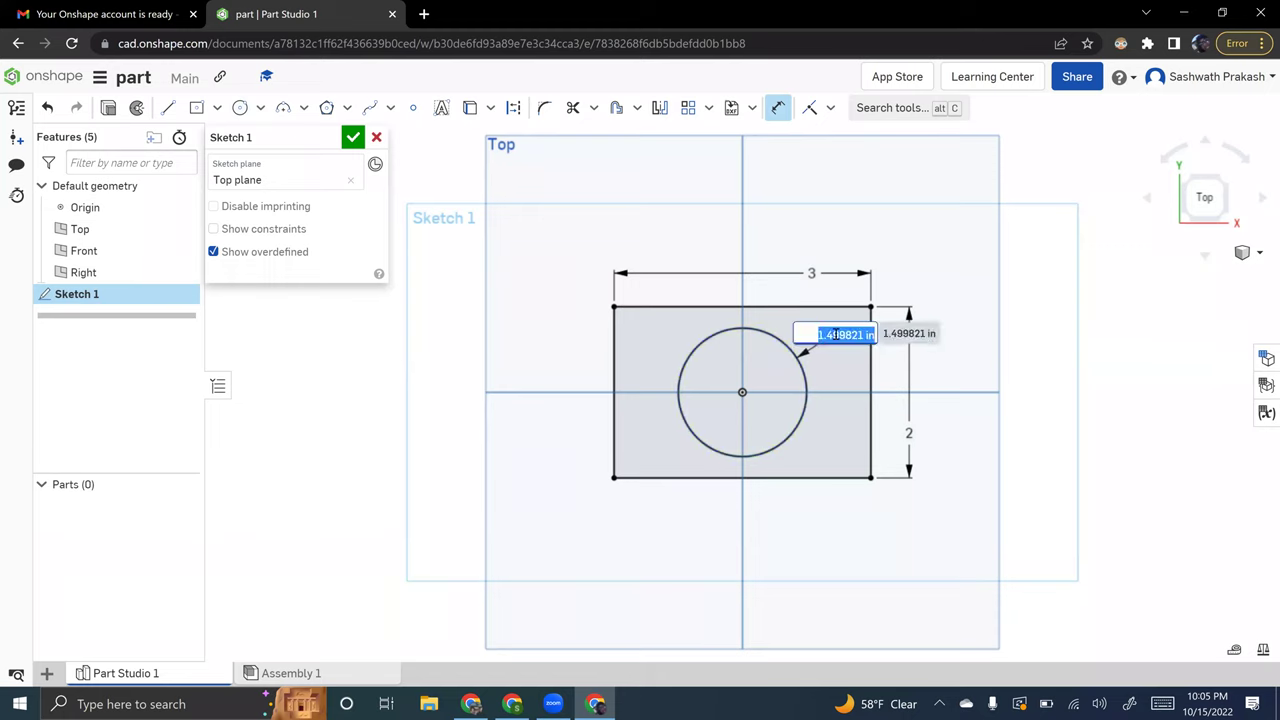
type("1")
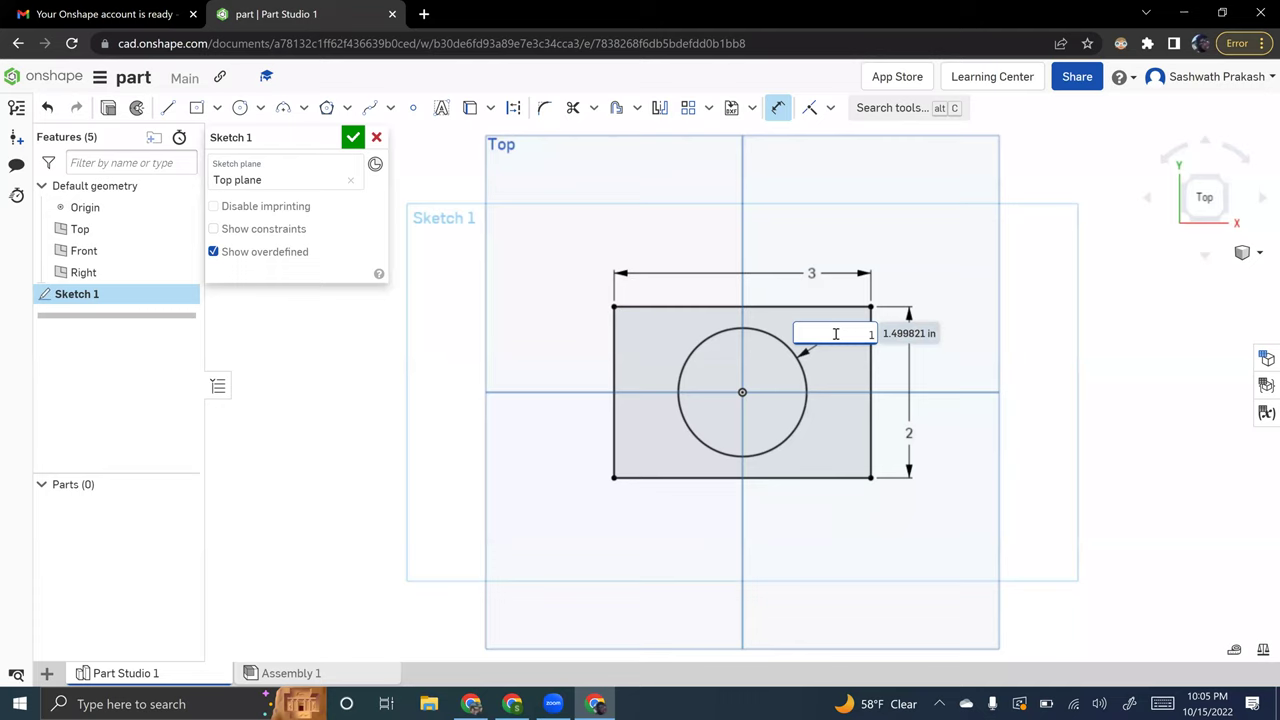
key("Return")
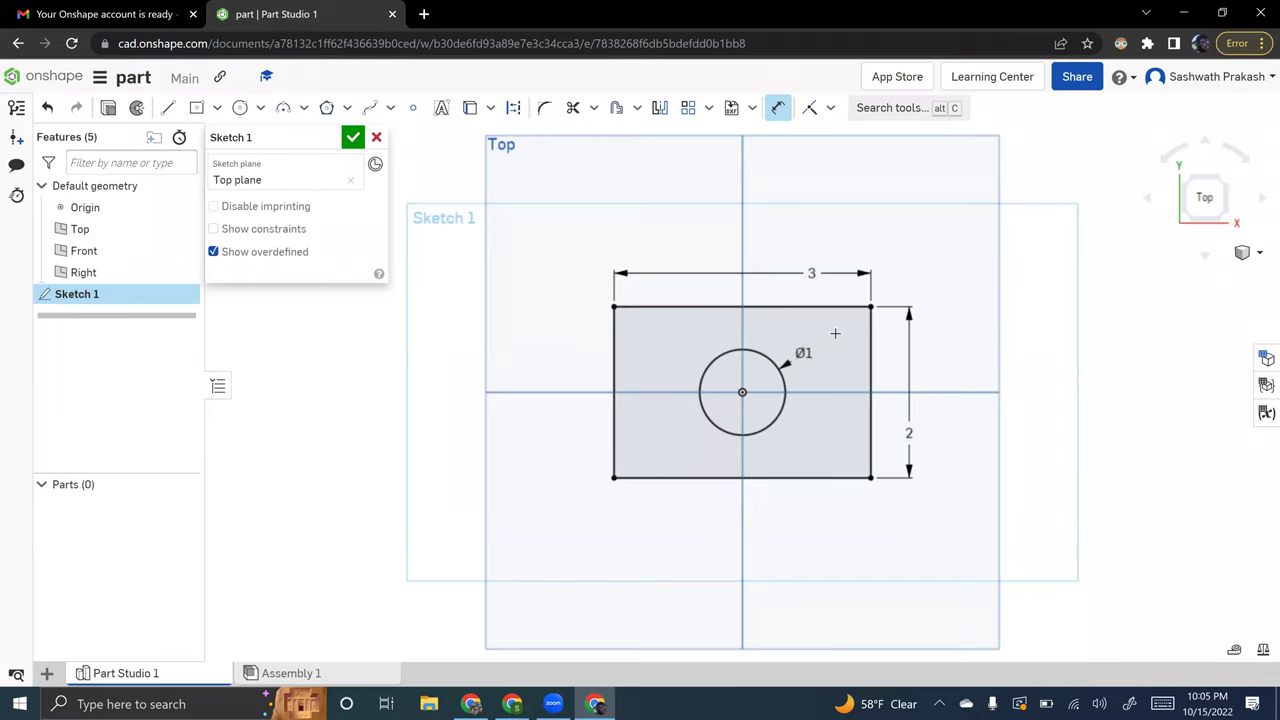
key("Escape")
key("ctrl+z")
key("ctrl+z")
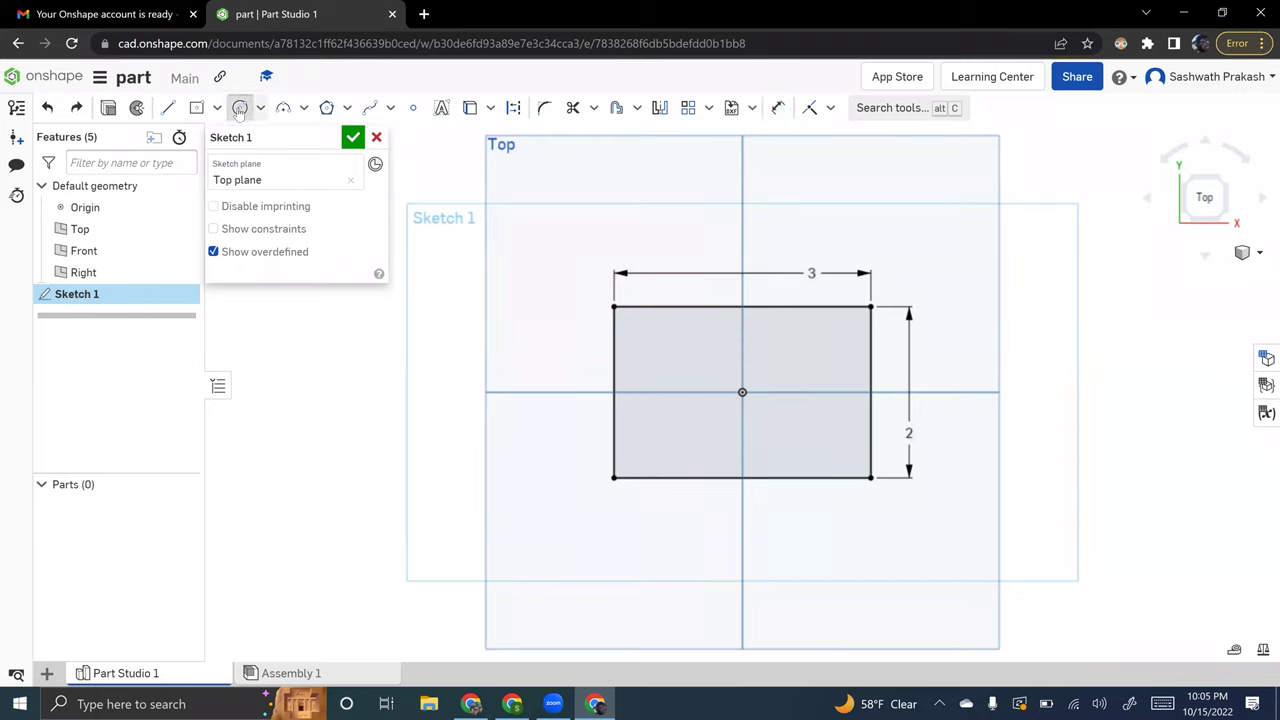
- Draw a centre-point circle on the sketch origin, about Ø1.481
left_click(240, 107)
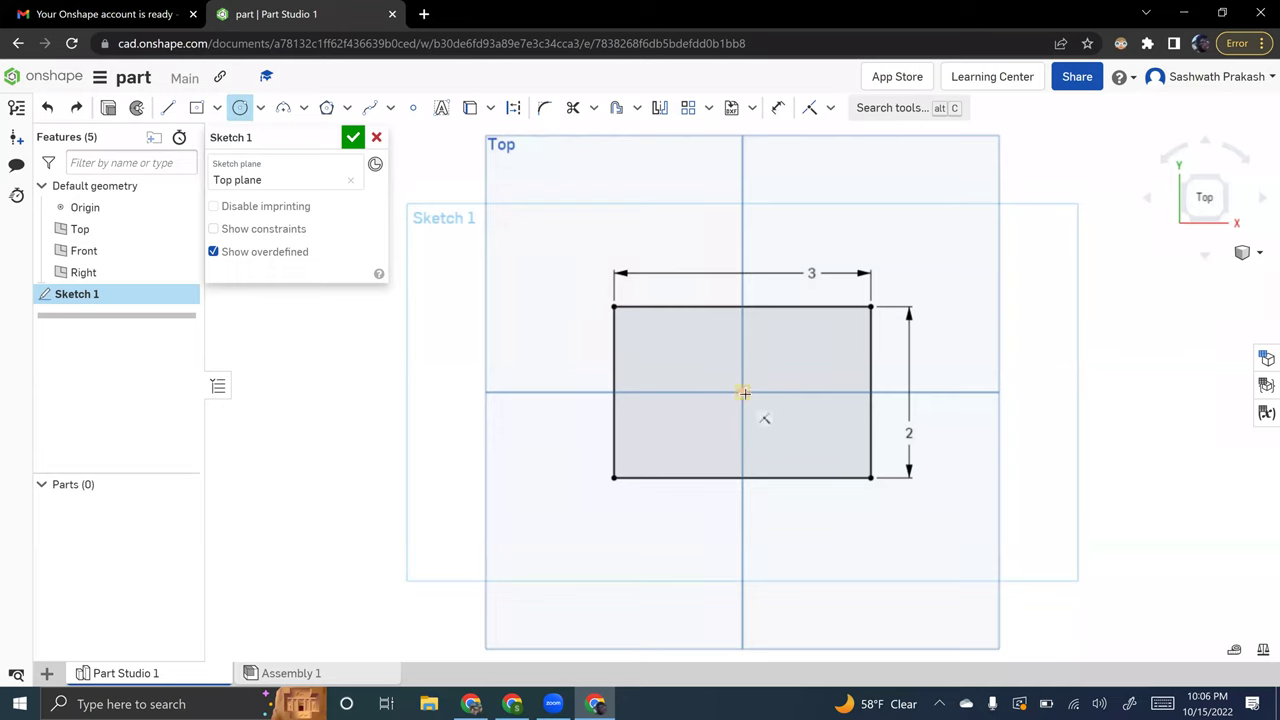
left_click(743, 393)
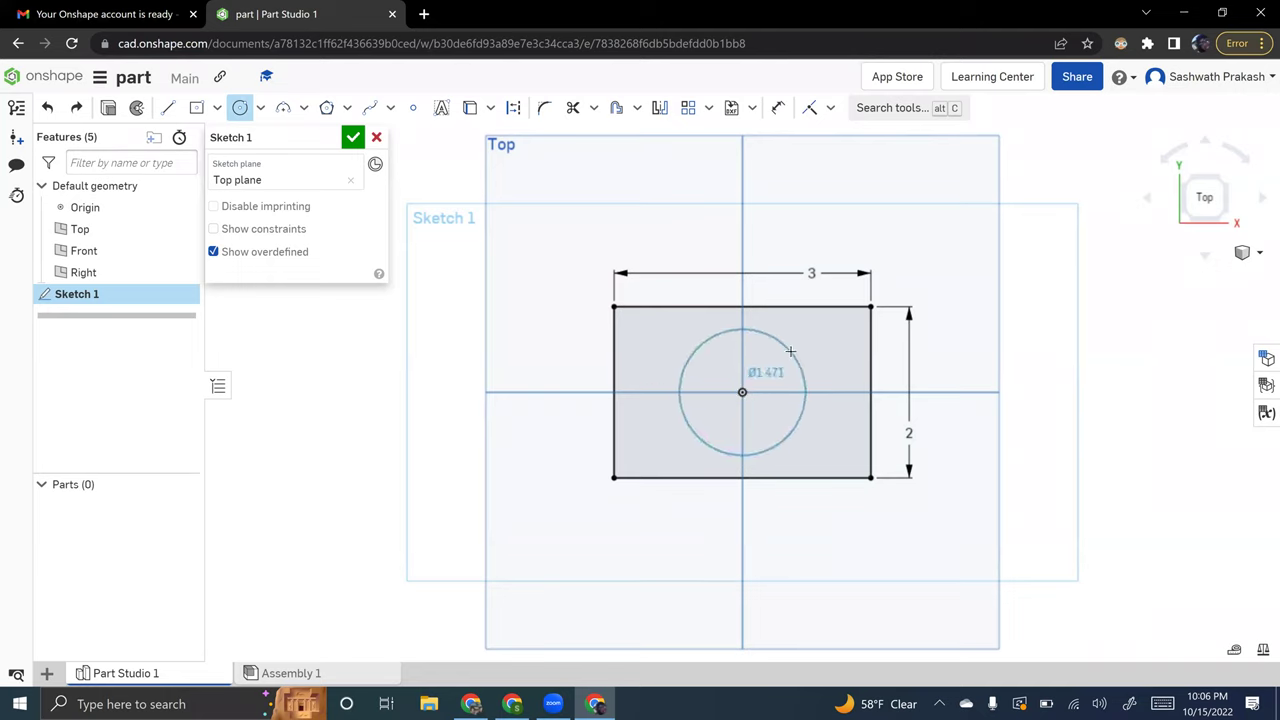
left_click(790, 349)
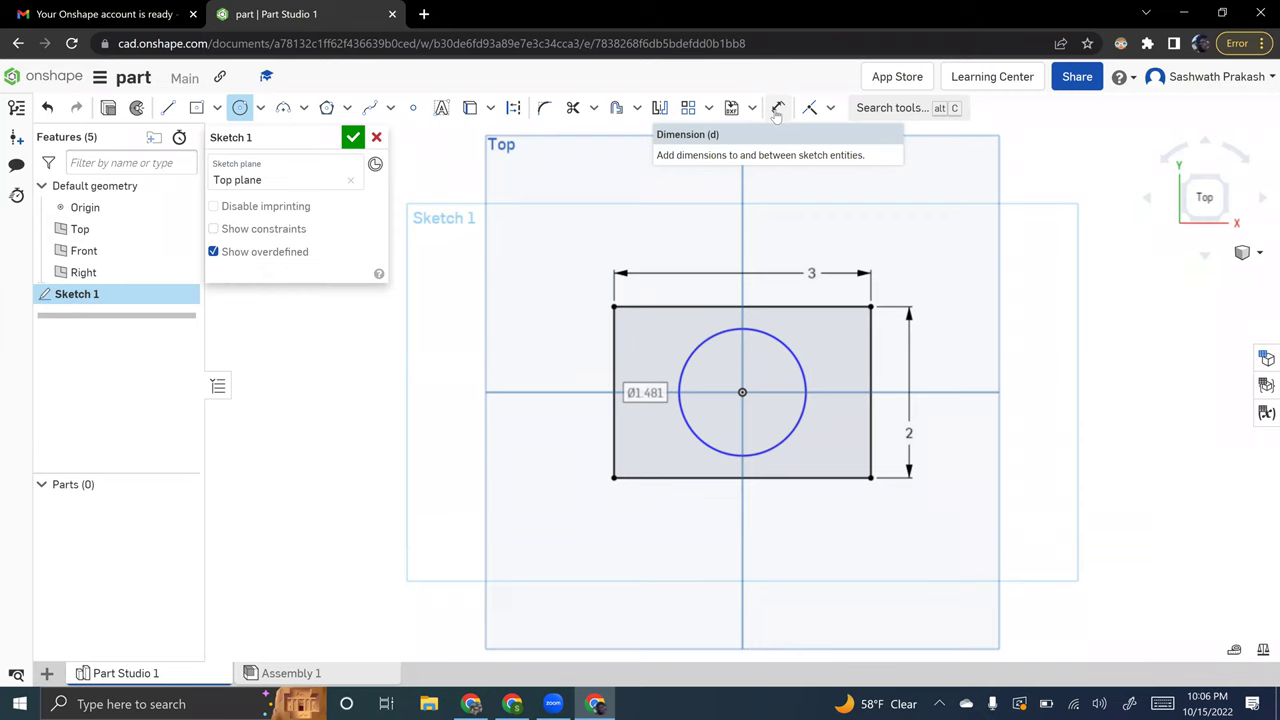
- Add a diameter dimension to the circle and set it to 1 in
left_click(776, 110)
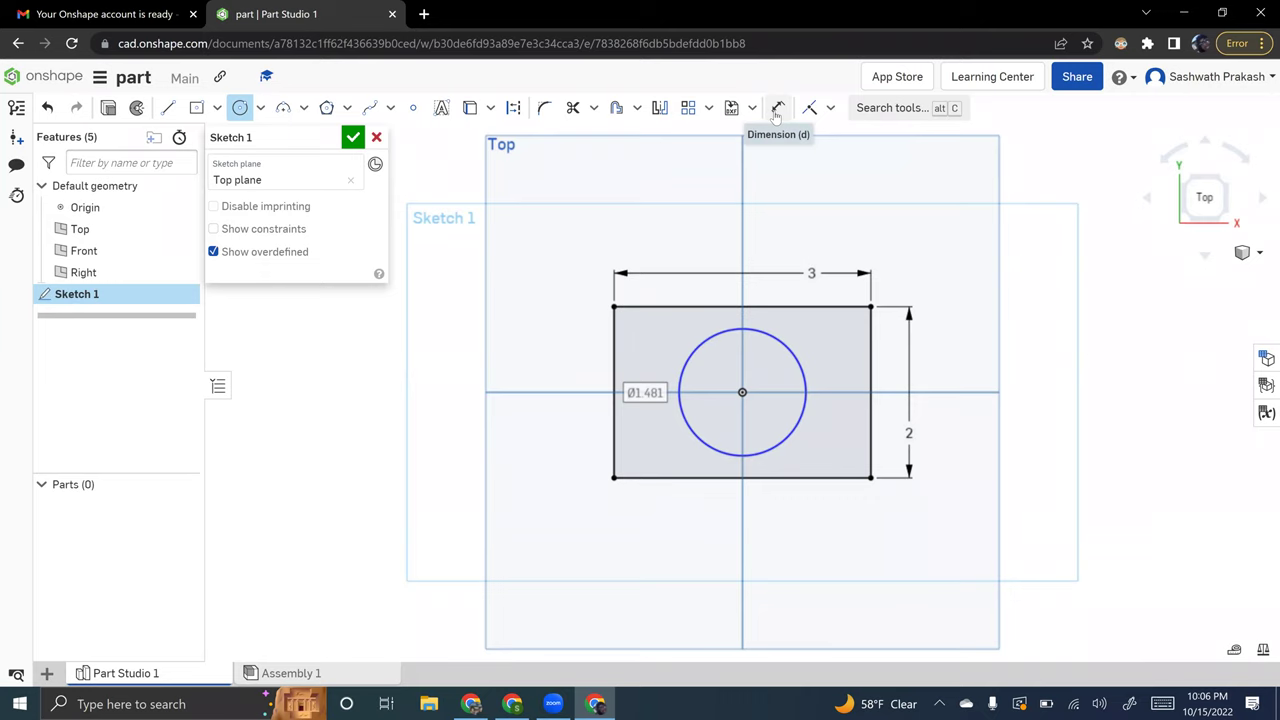
left_click(776, 112)
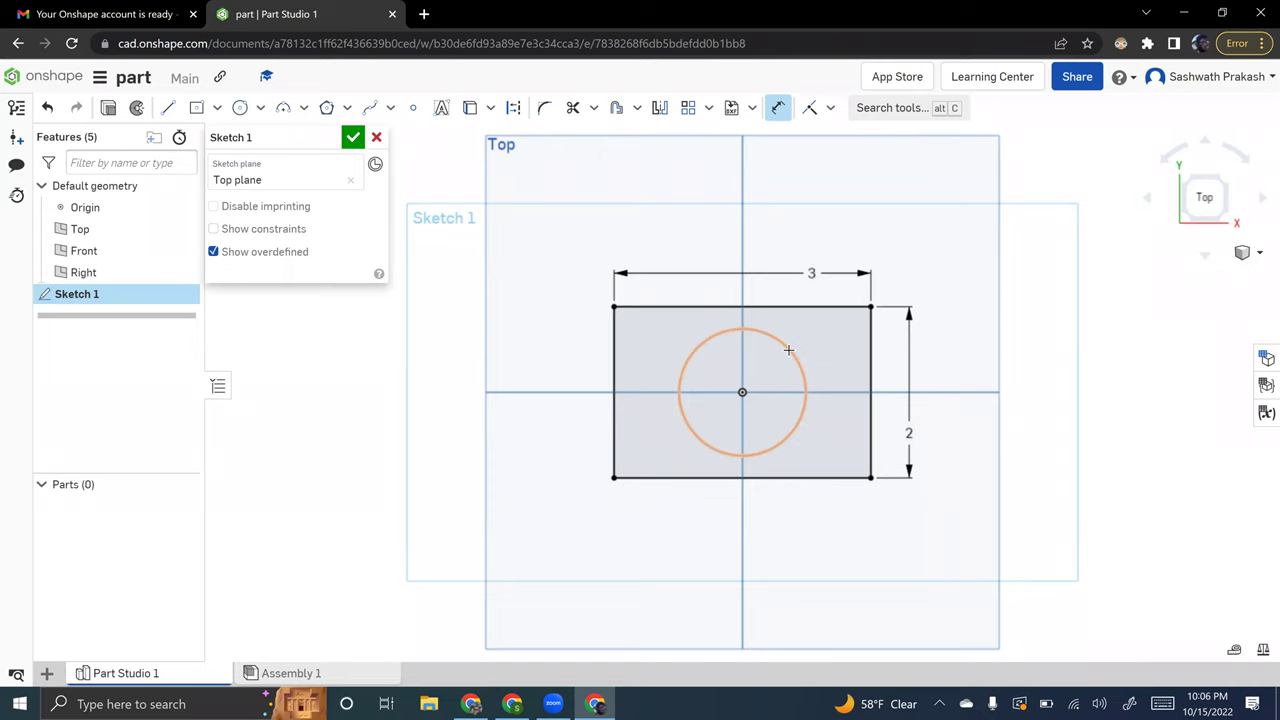
left_click(789, 350)
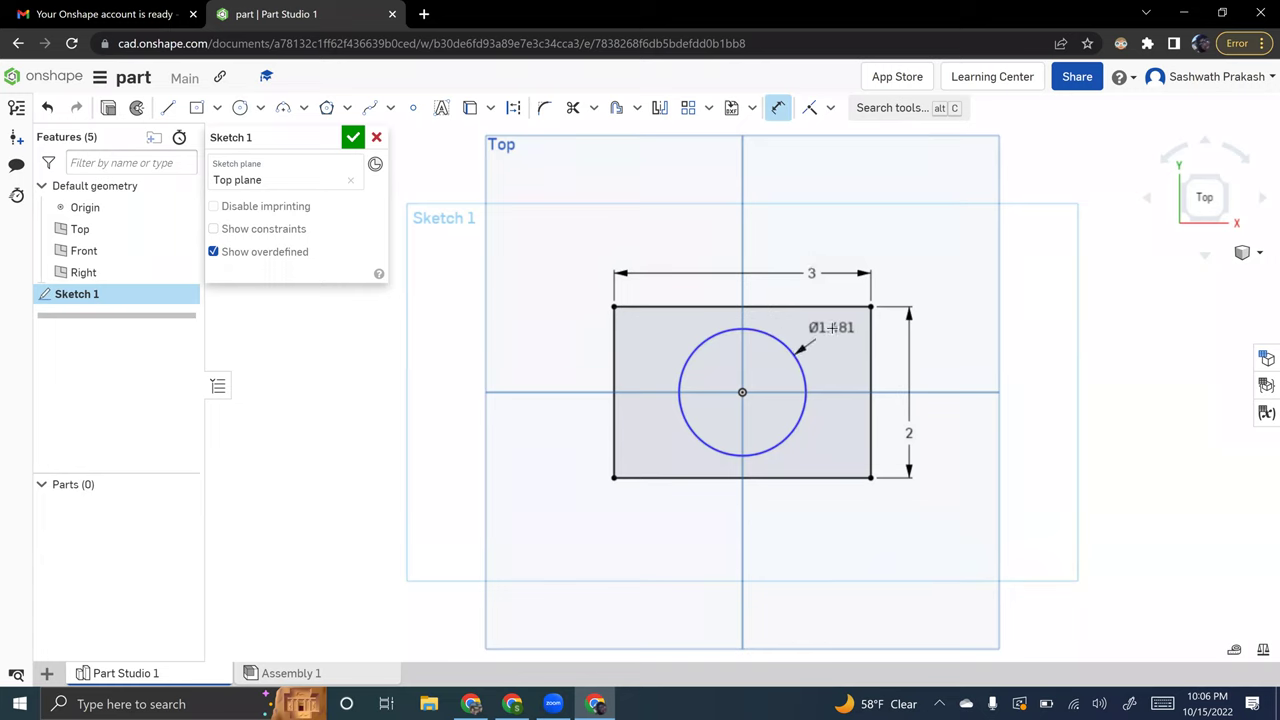
left_click(831, 327)
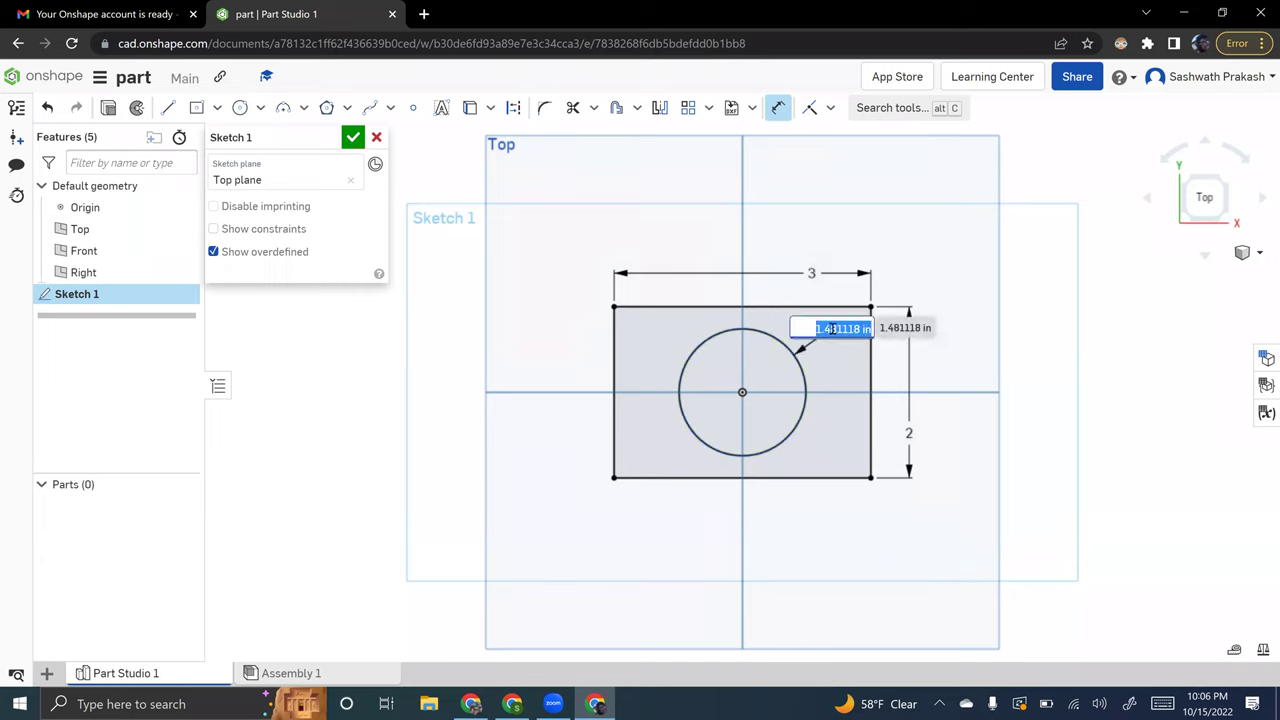
type("1")
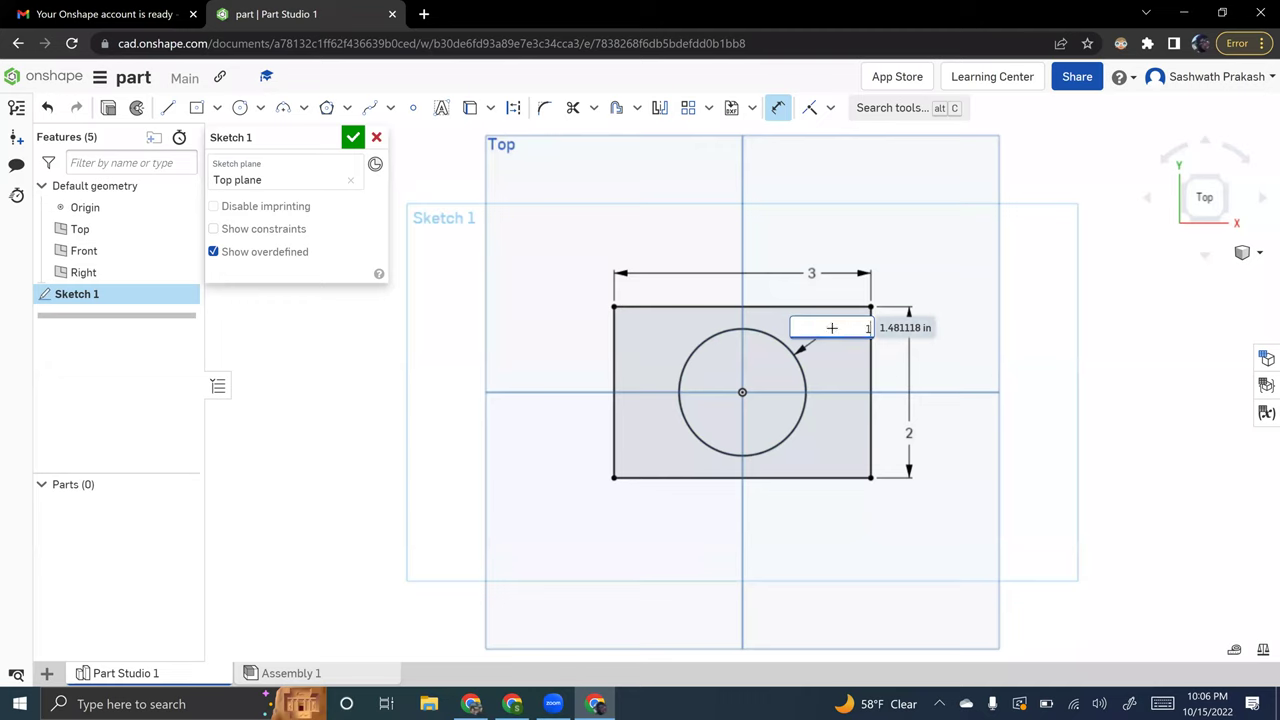
key("Return")
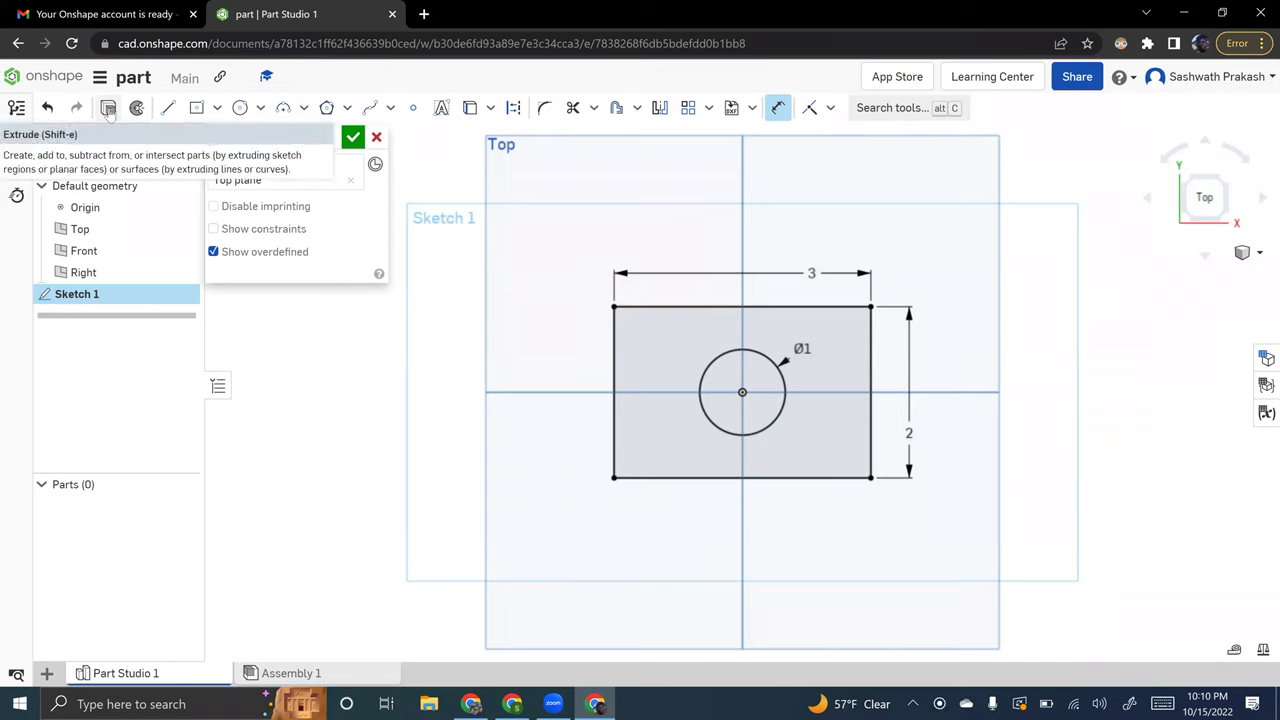
- Start a 1 in extrusion of Sketch 1's faces and view the preview isometrically
left_click(108, 108)
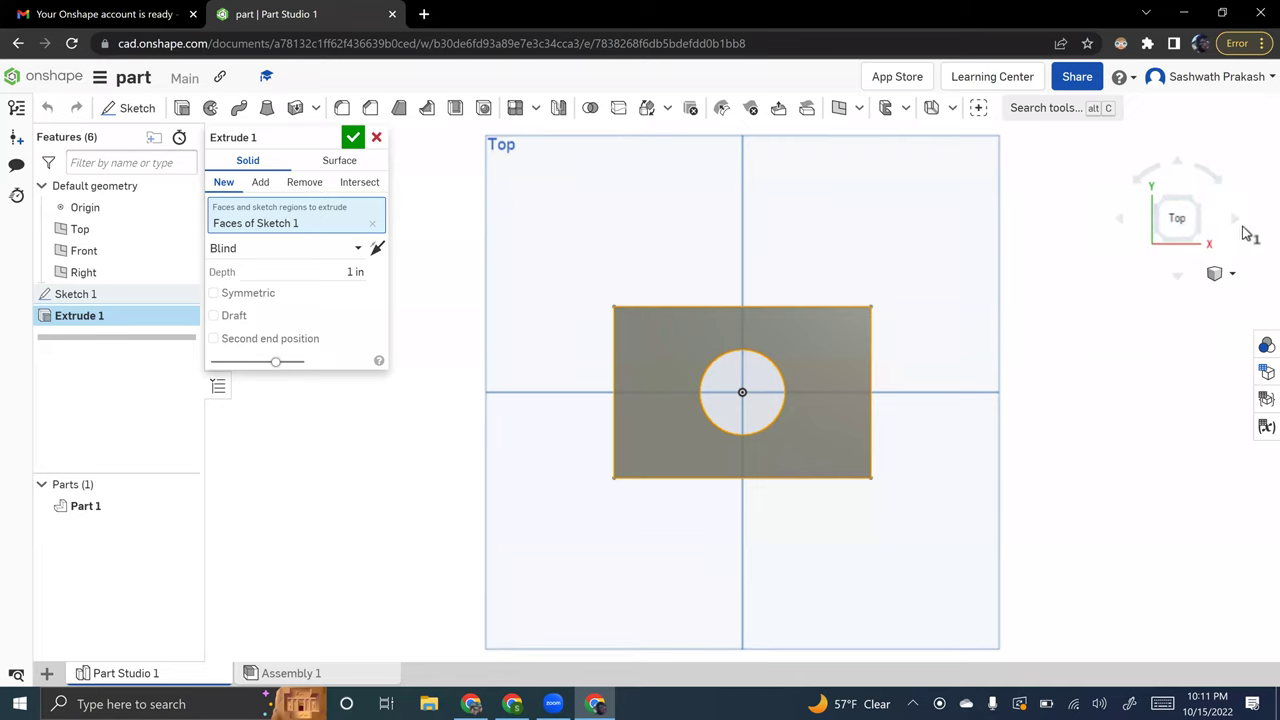
left_click(1236, 221)
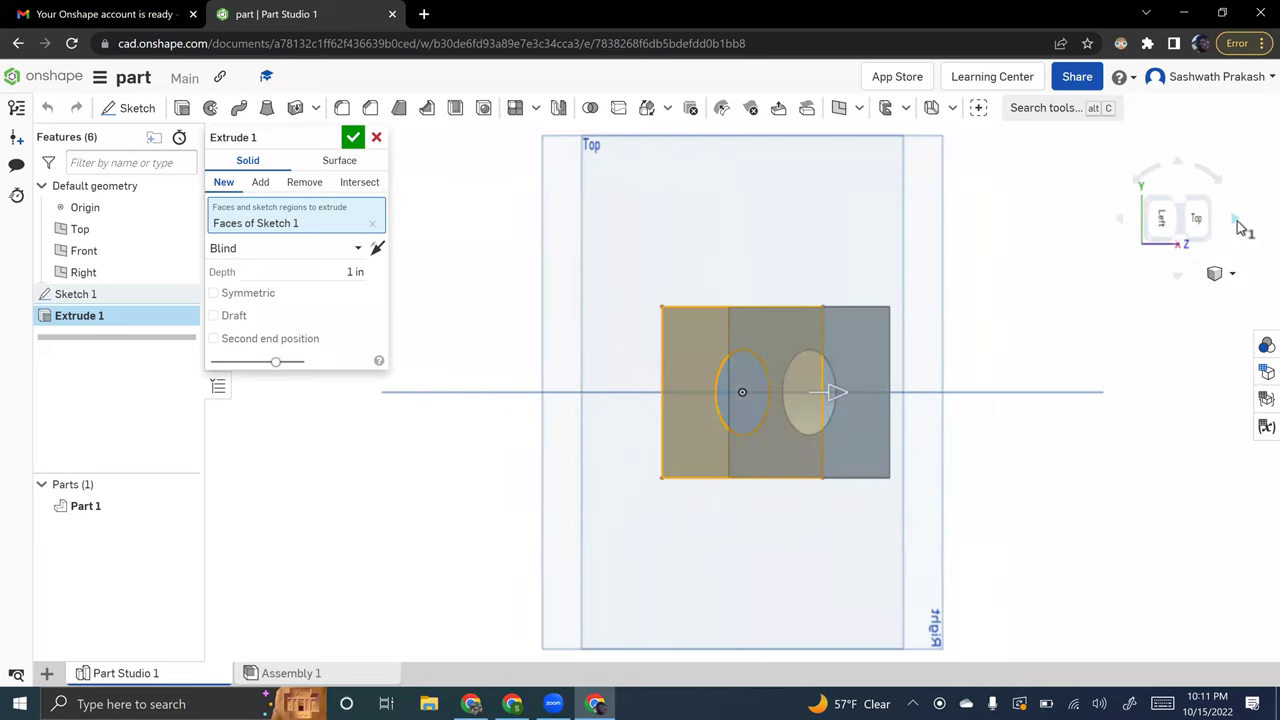
left_click(1127, 222)
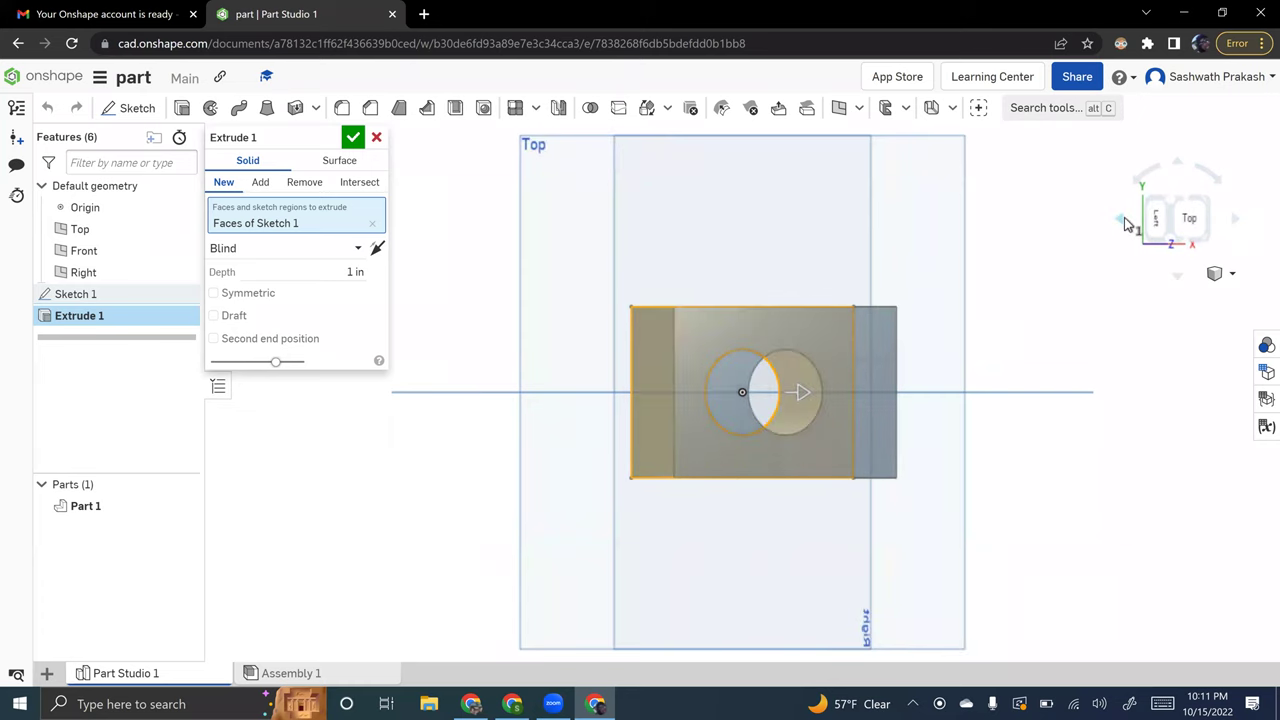
left_click(1224, 273)
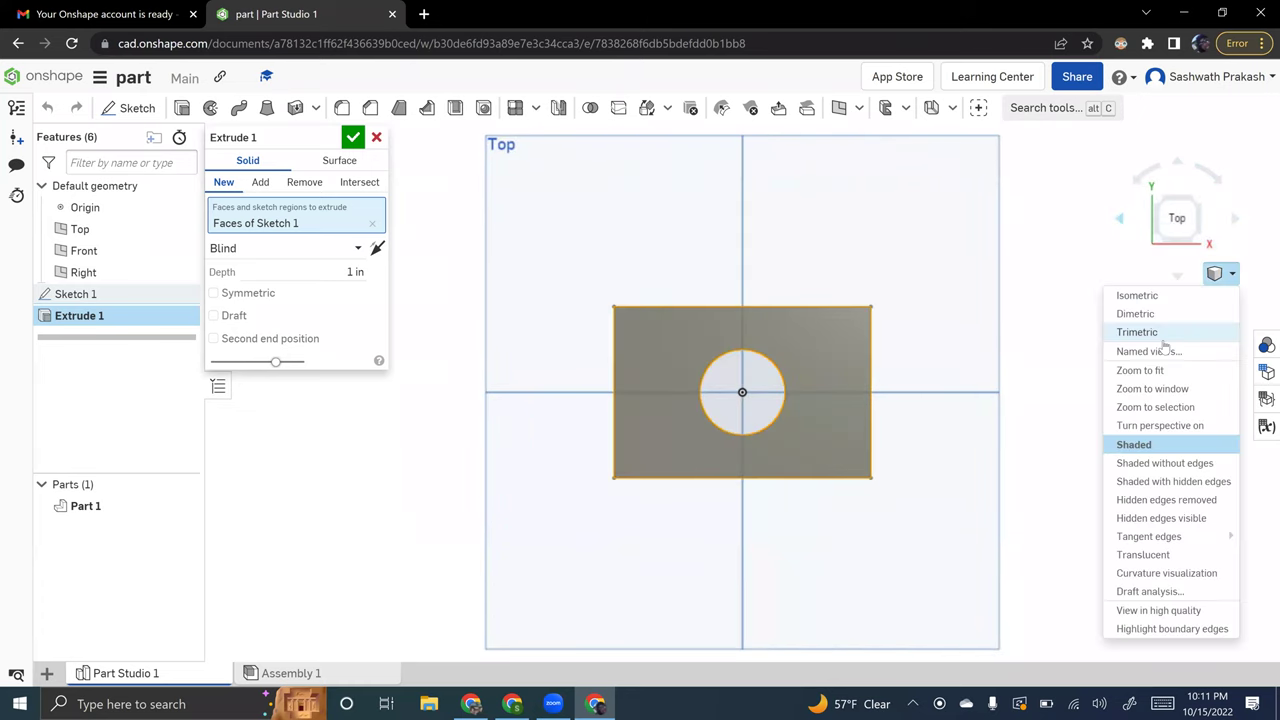
left_click(1141, 294)
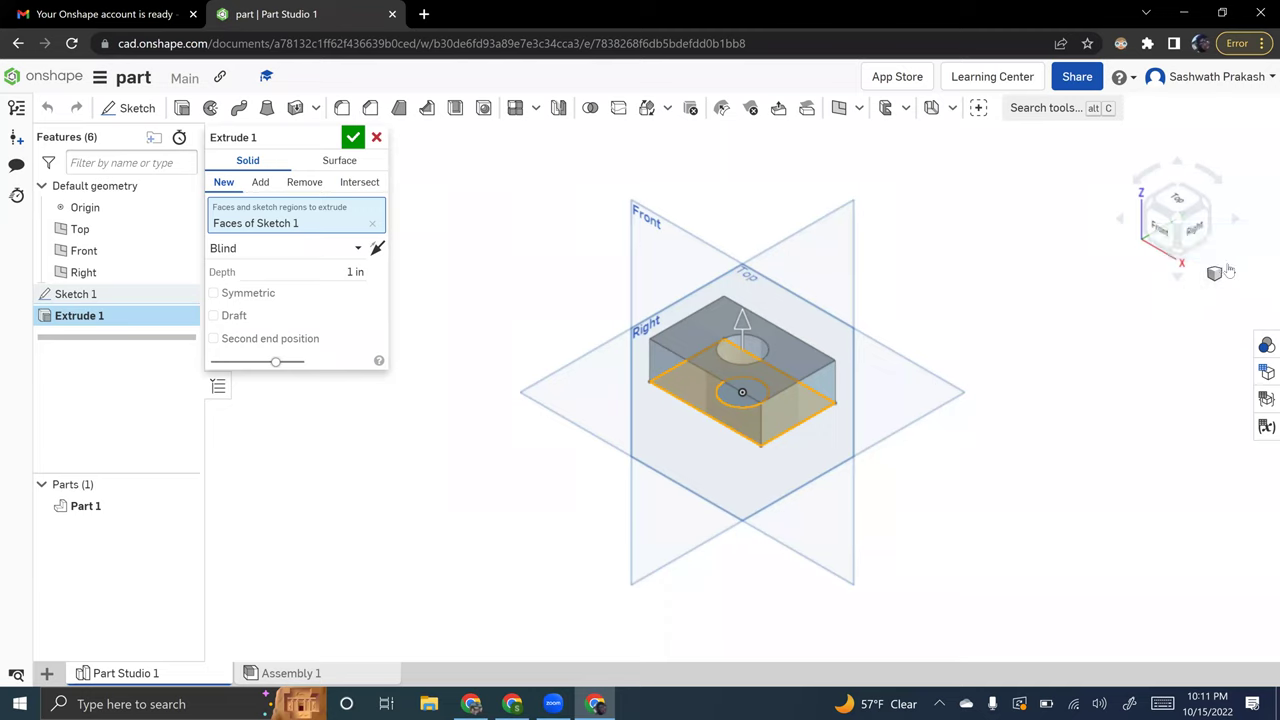
- Try the dimetric and other standard views, ending back on isometric
left_click(1228, 277)
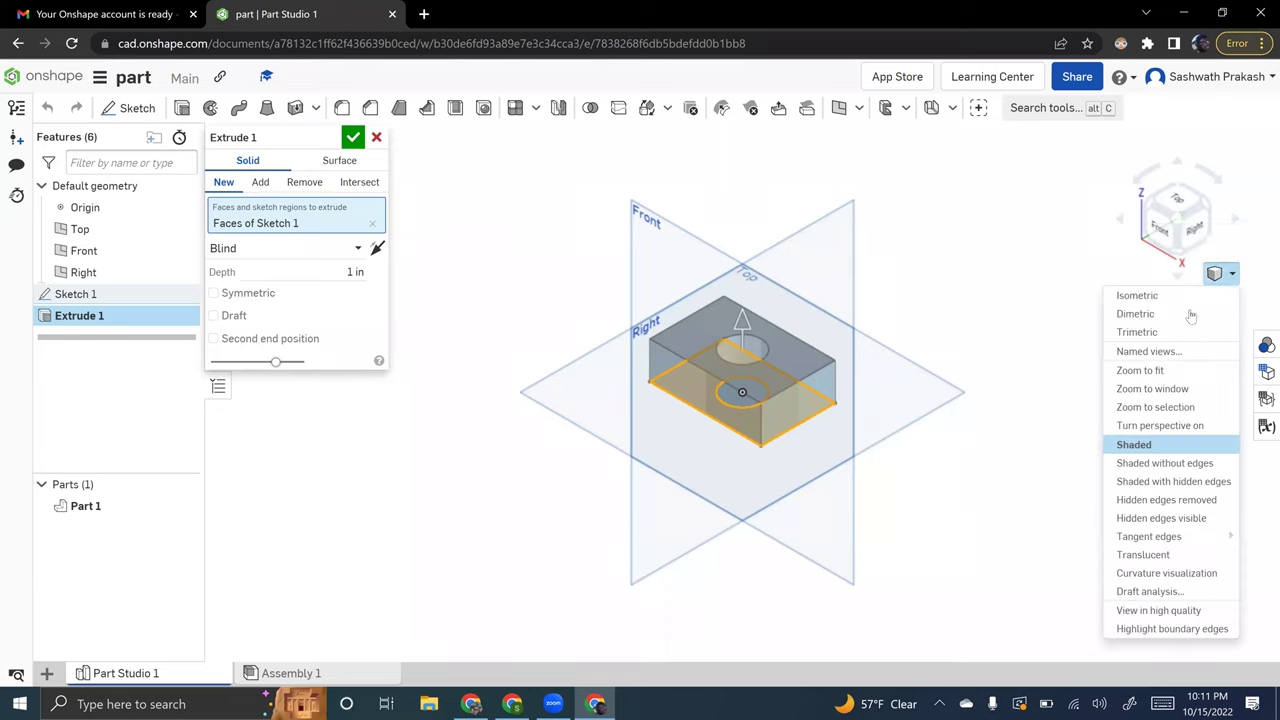
left_click(1136, 331)
left_click(1226, 277)
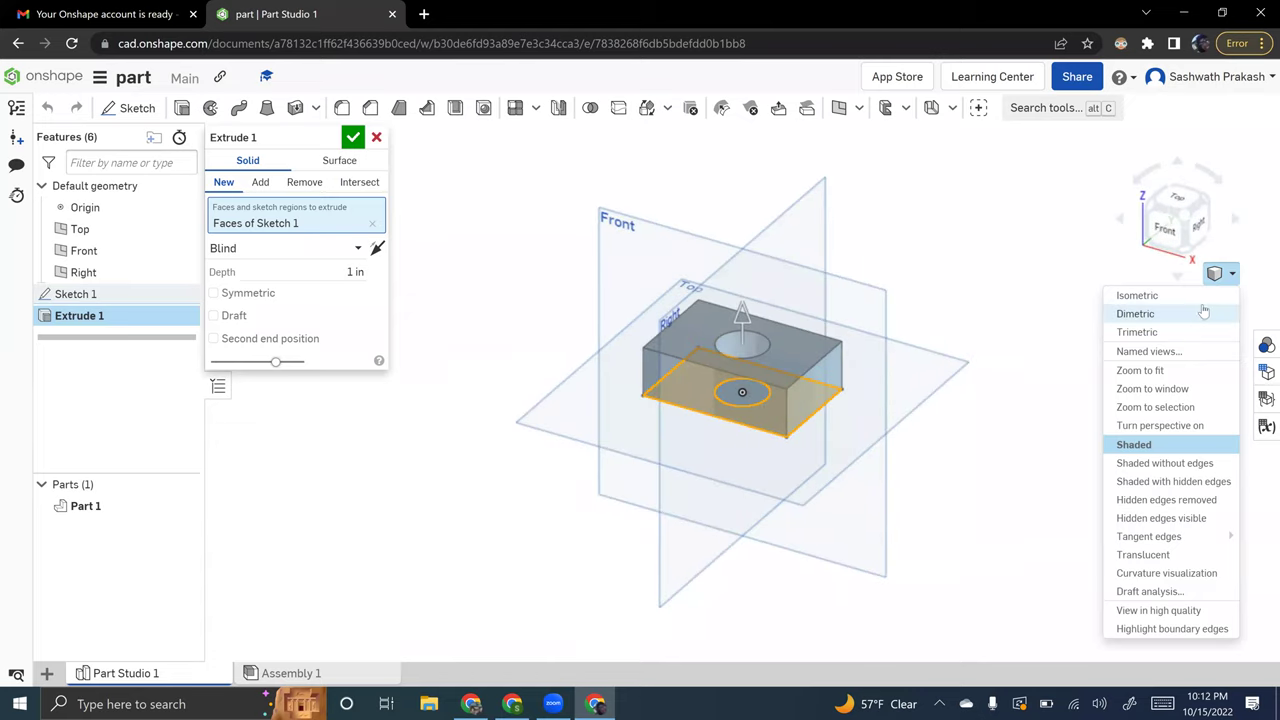
left_click(1216, 293)
left_click(1220, 278)
left_click(1206, 295)
- Reselect only the circle's face for extrusion, then cancel the extrusion
left_click(372, 223)
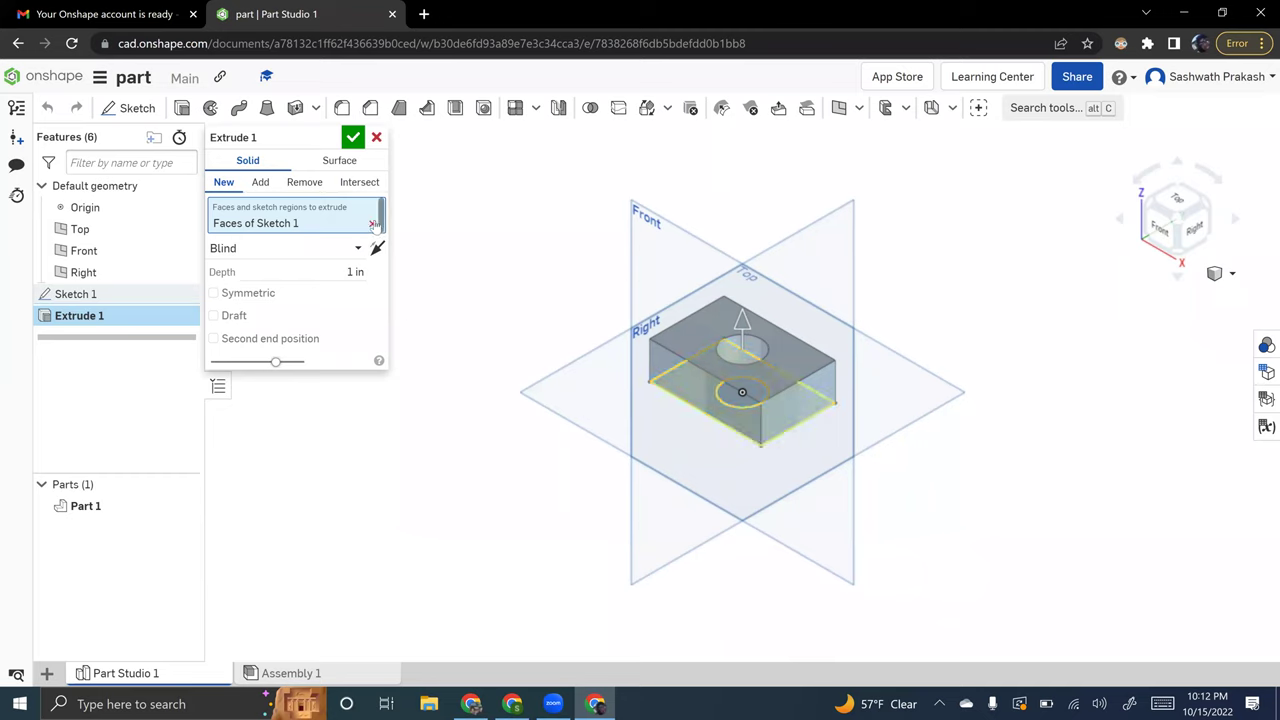
left_click(757, 390)
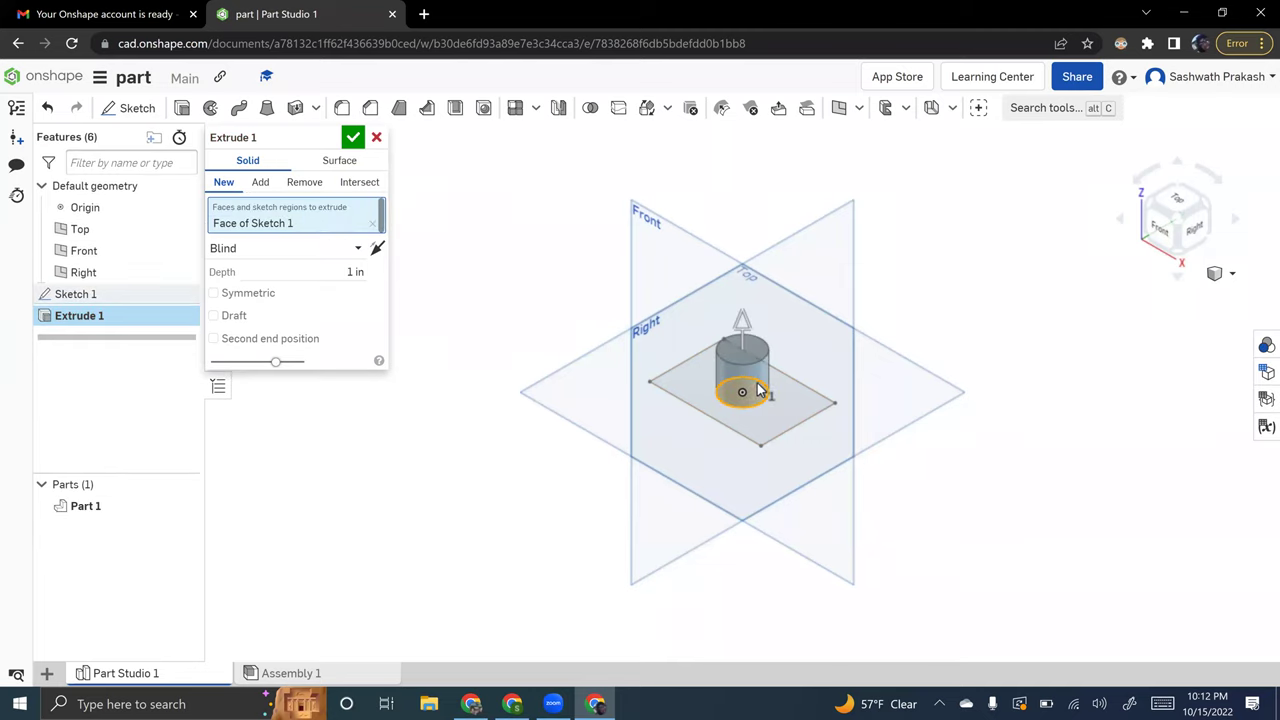
left_click(377, 139)
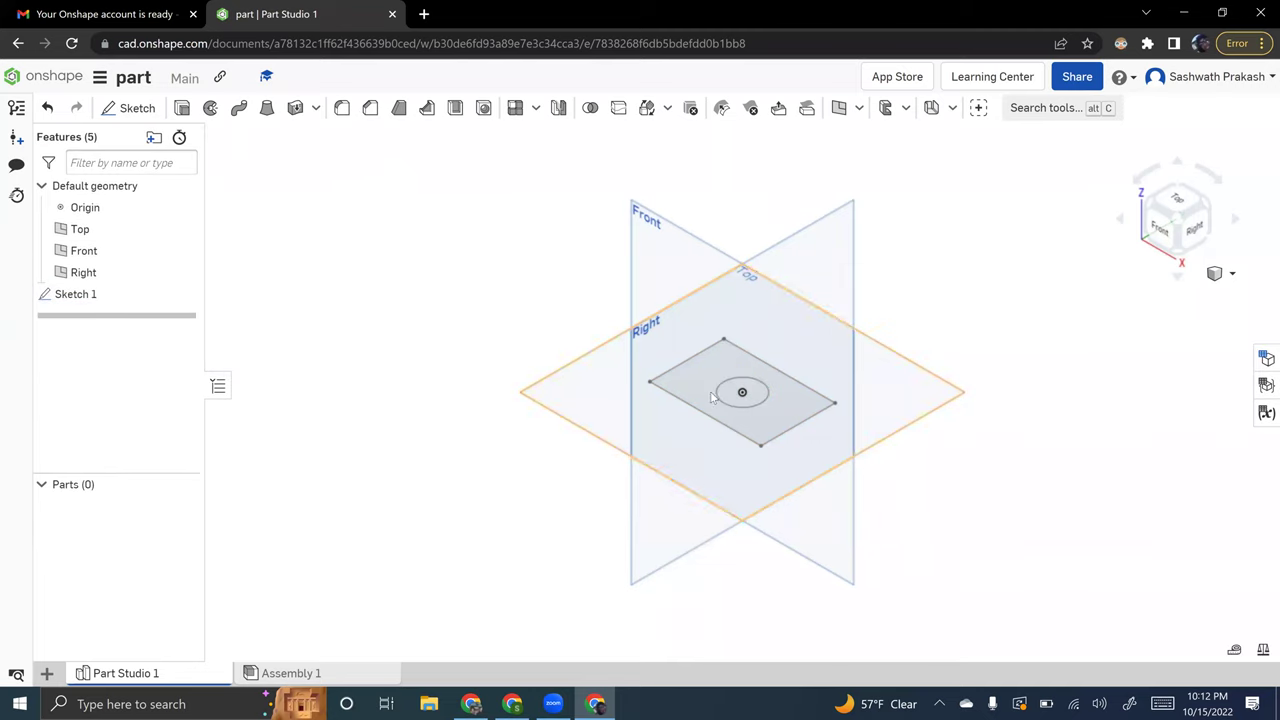
- Start a new sketch and check the next reference slide
left_click(135, 108)
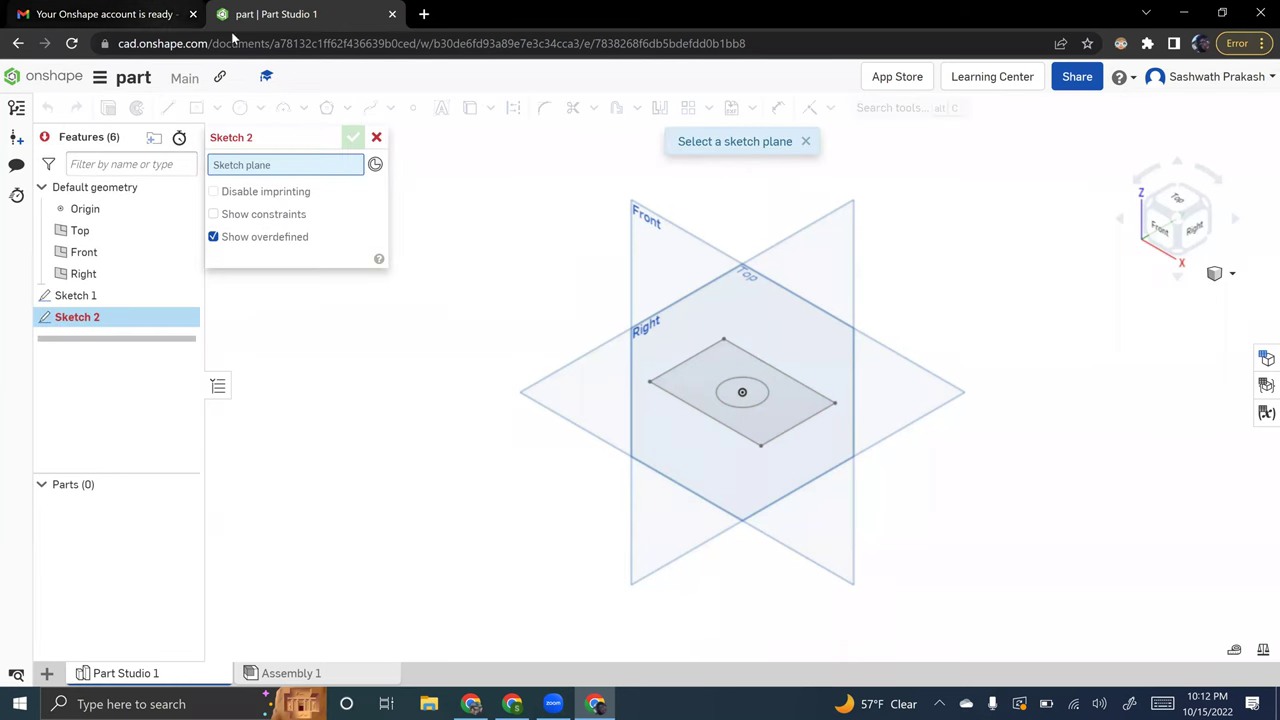
key("alt+Tab")
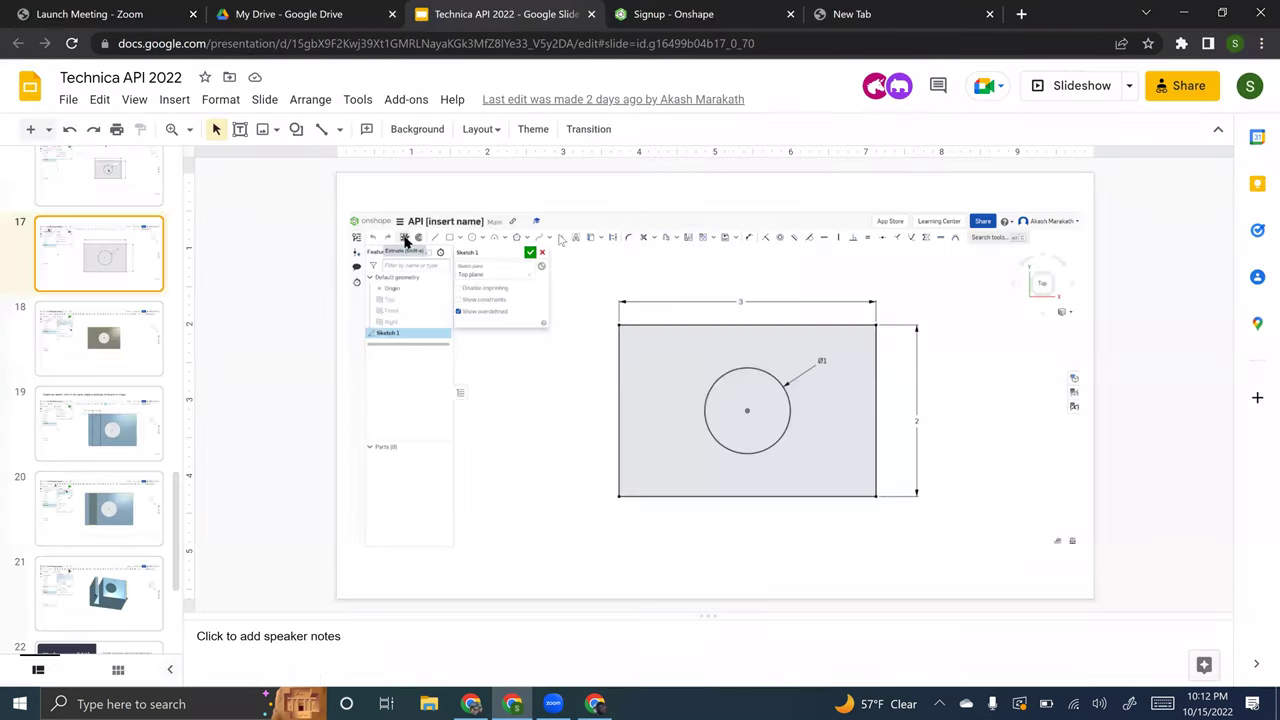
key("Down")
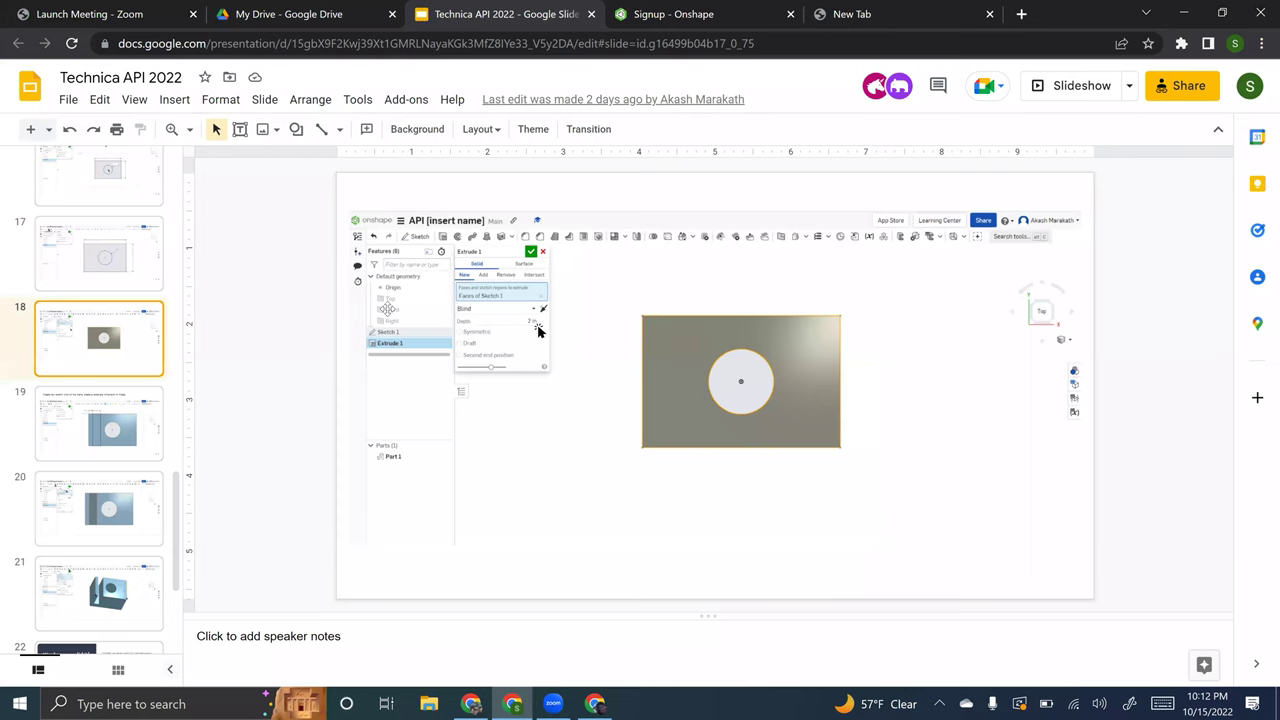
key("alt+Tab")
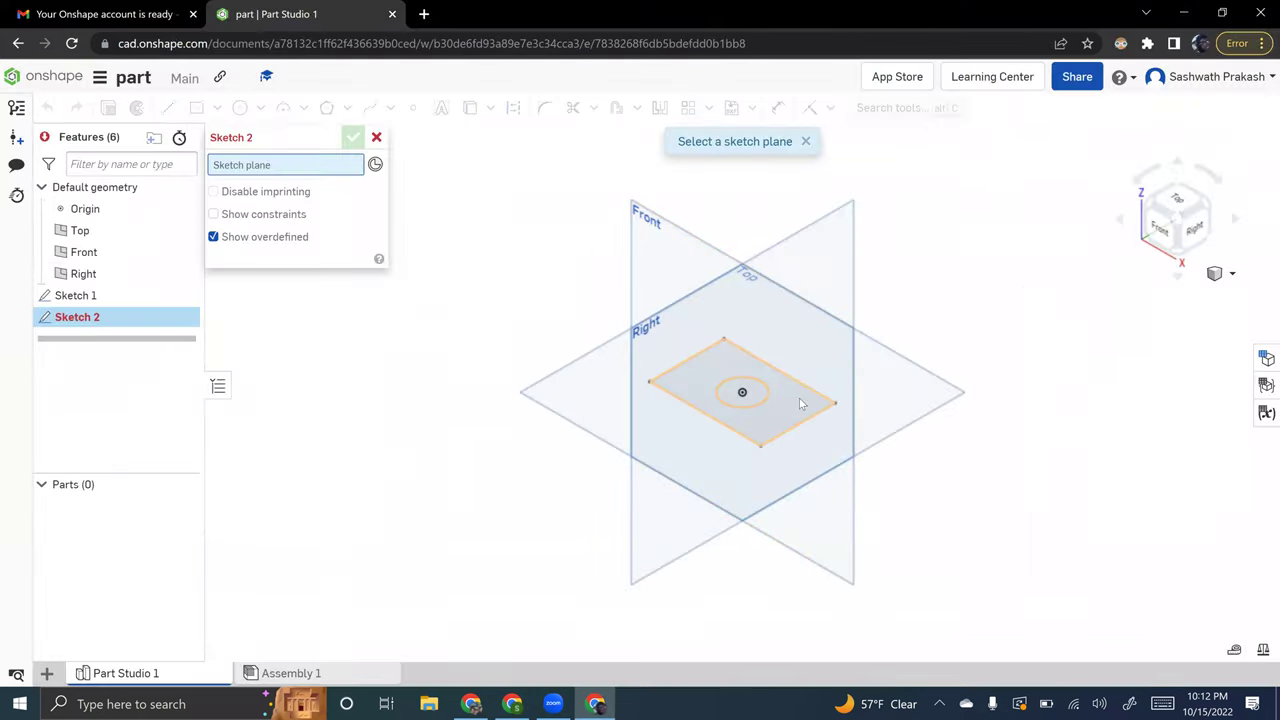
- Place Sketch 2 on Sketch 1's face, abandon an extrude, and reopen Sketch 1
left_click(801, 403)
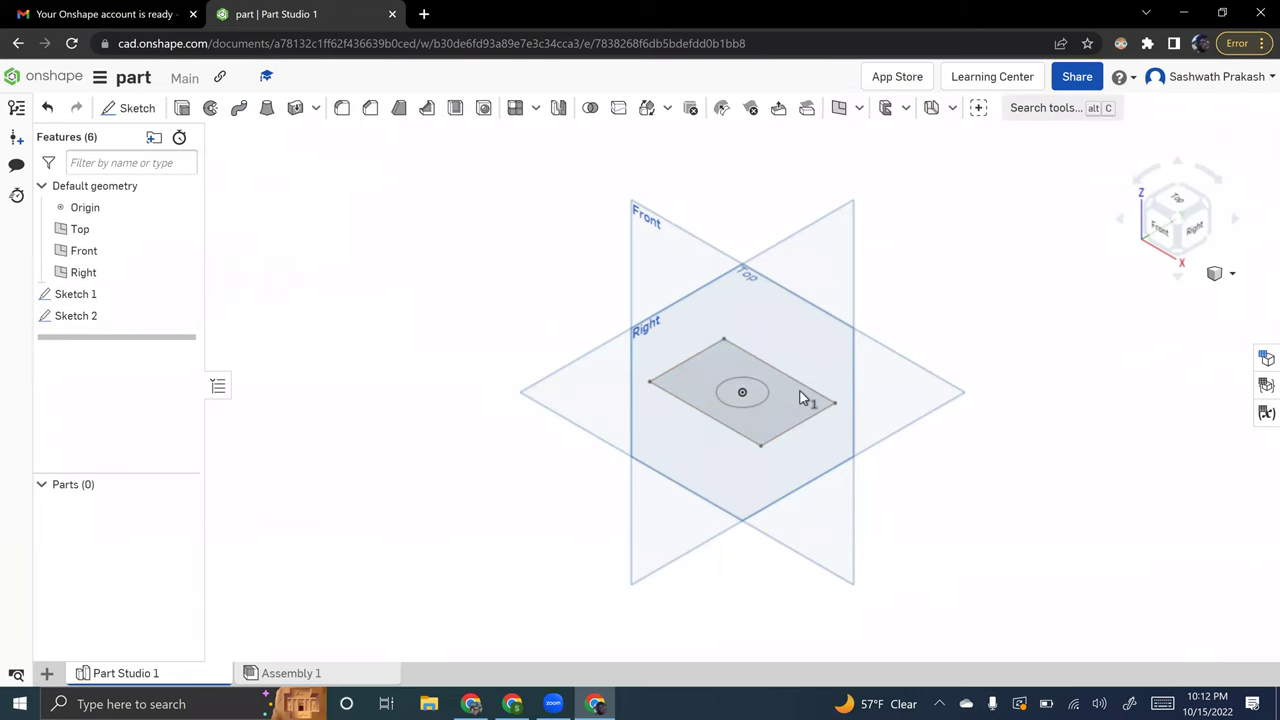
left_click(801, 398)
key("shift+e")
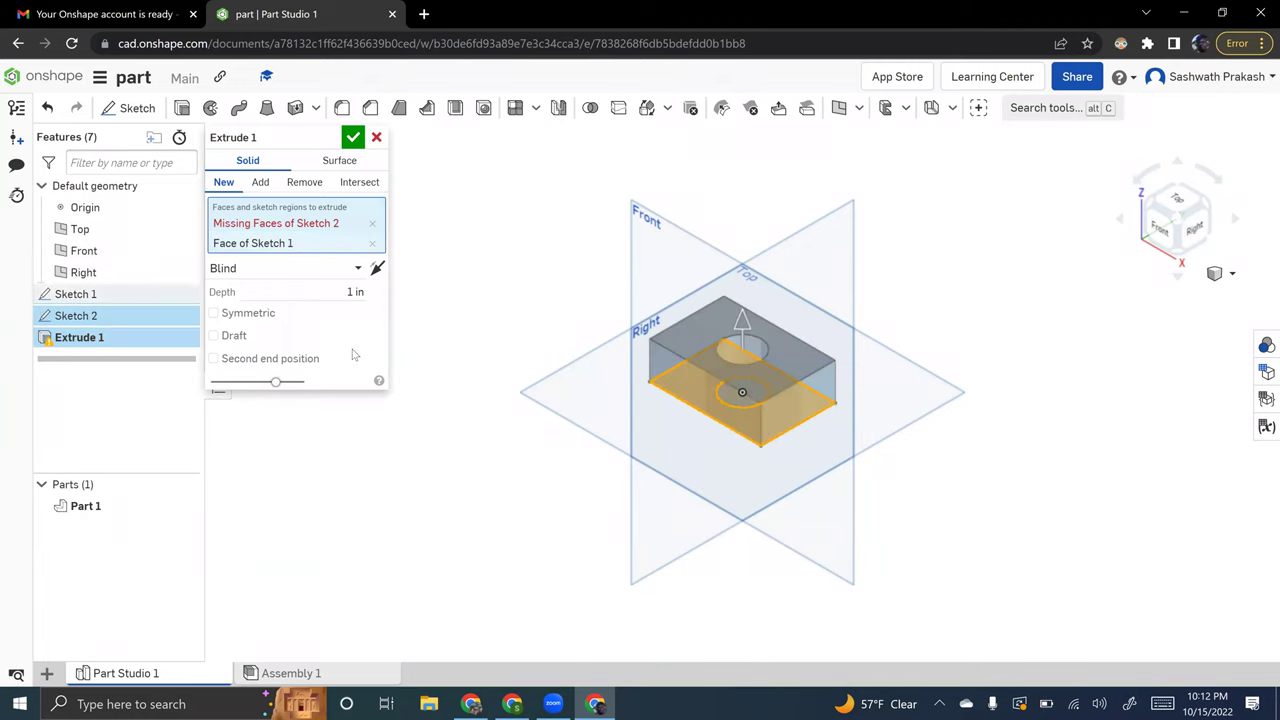
left_click(376, 137)
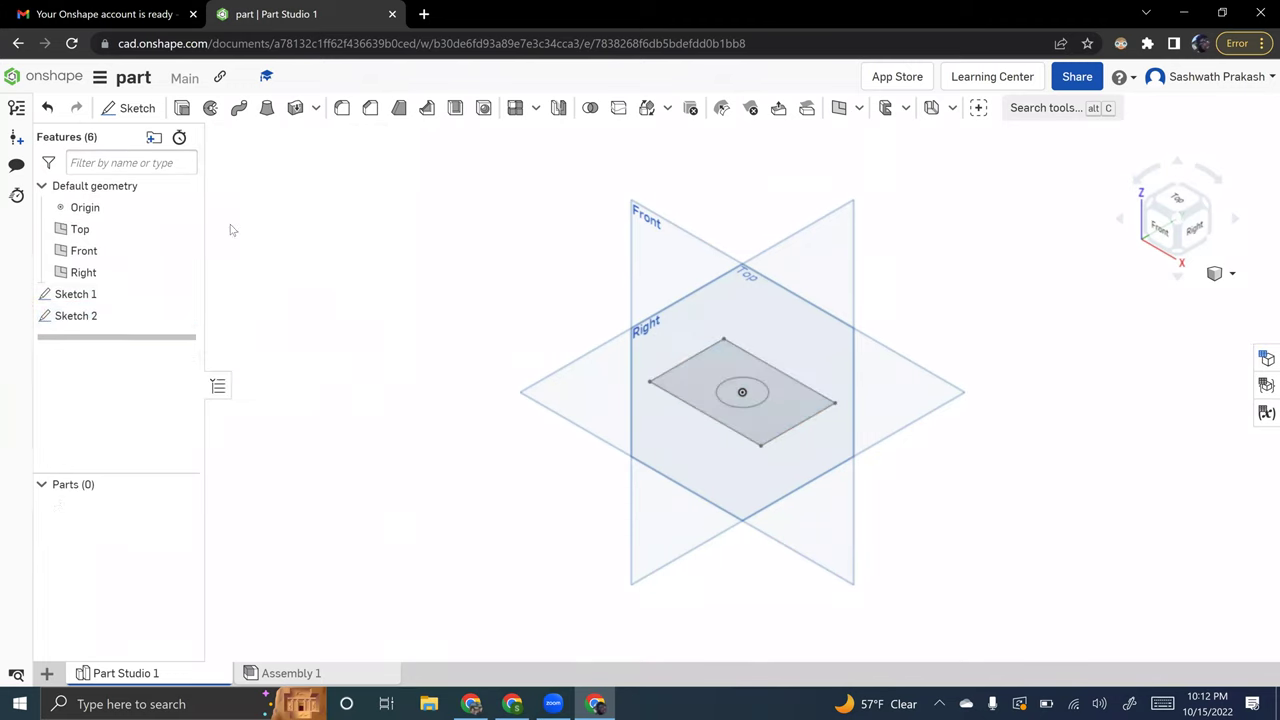
double_click(70, 296)
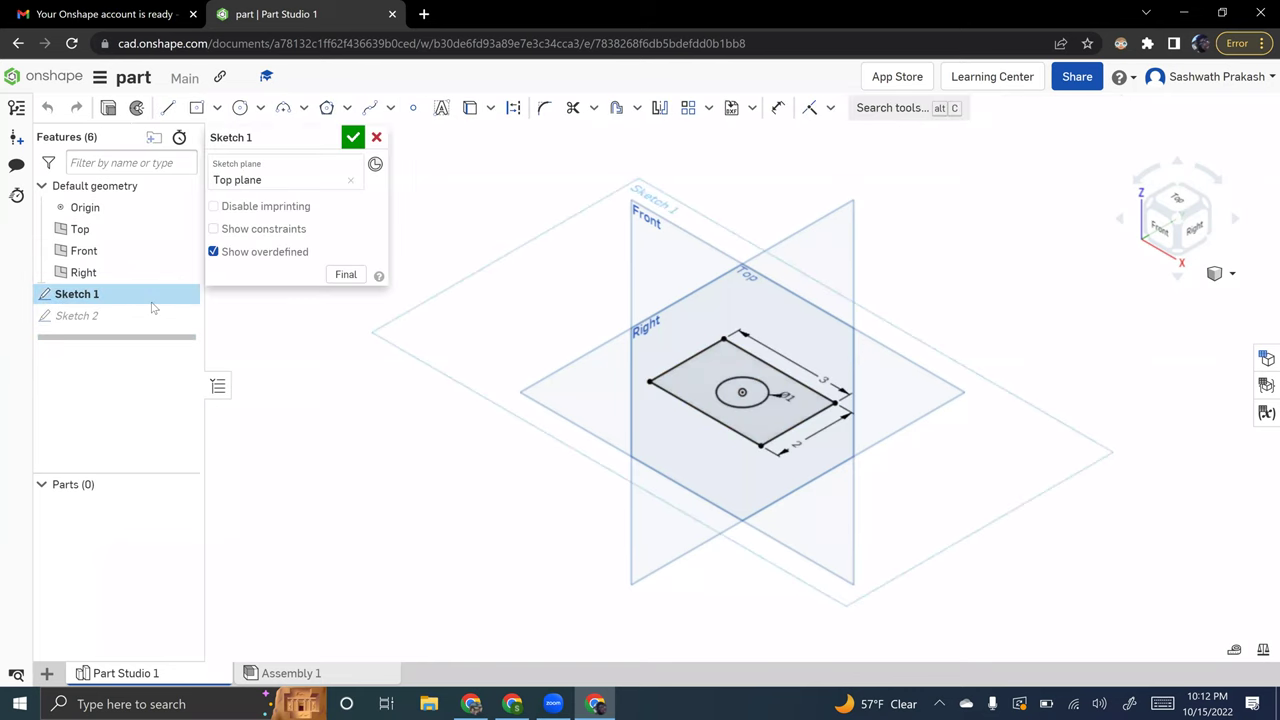
- Extrude Sketch 1's faces blind to a 2 in depth, then consult the slides
key("shift+e")
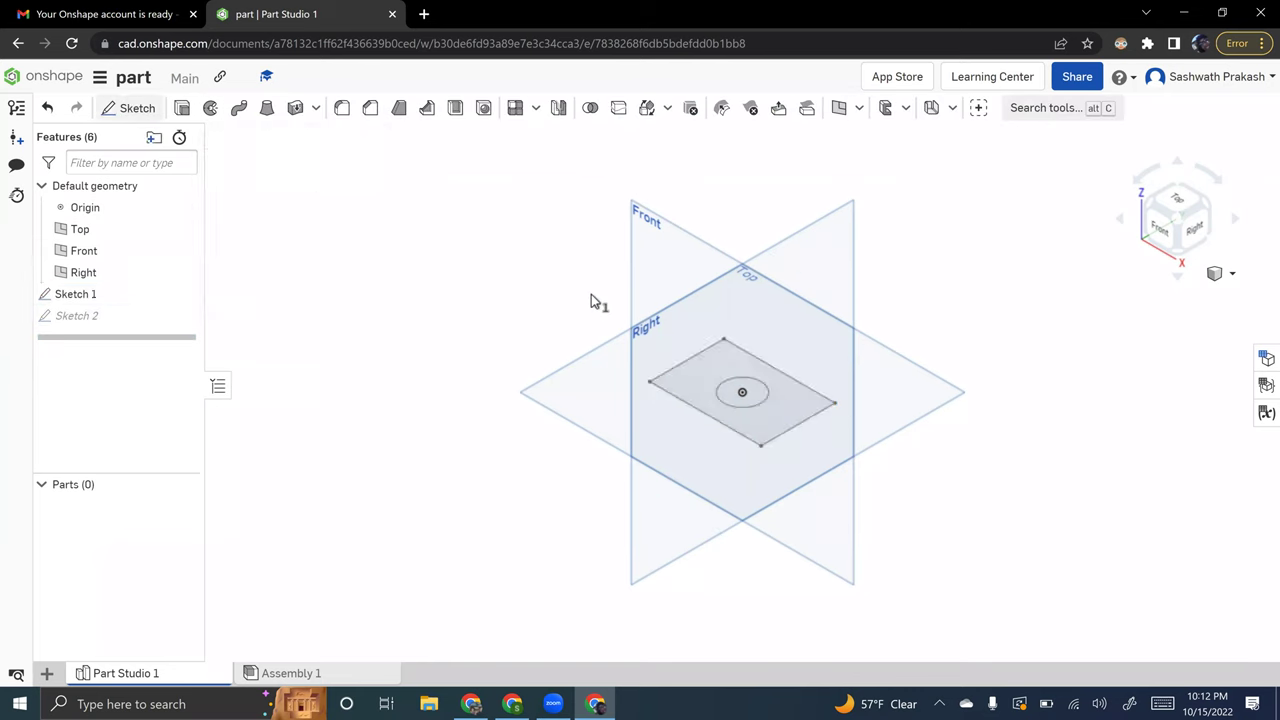
left_click(356, 271)
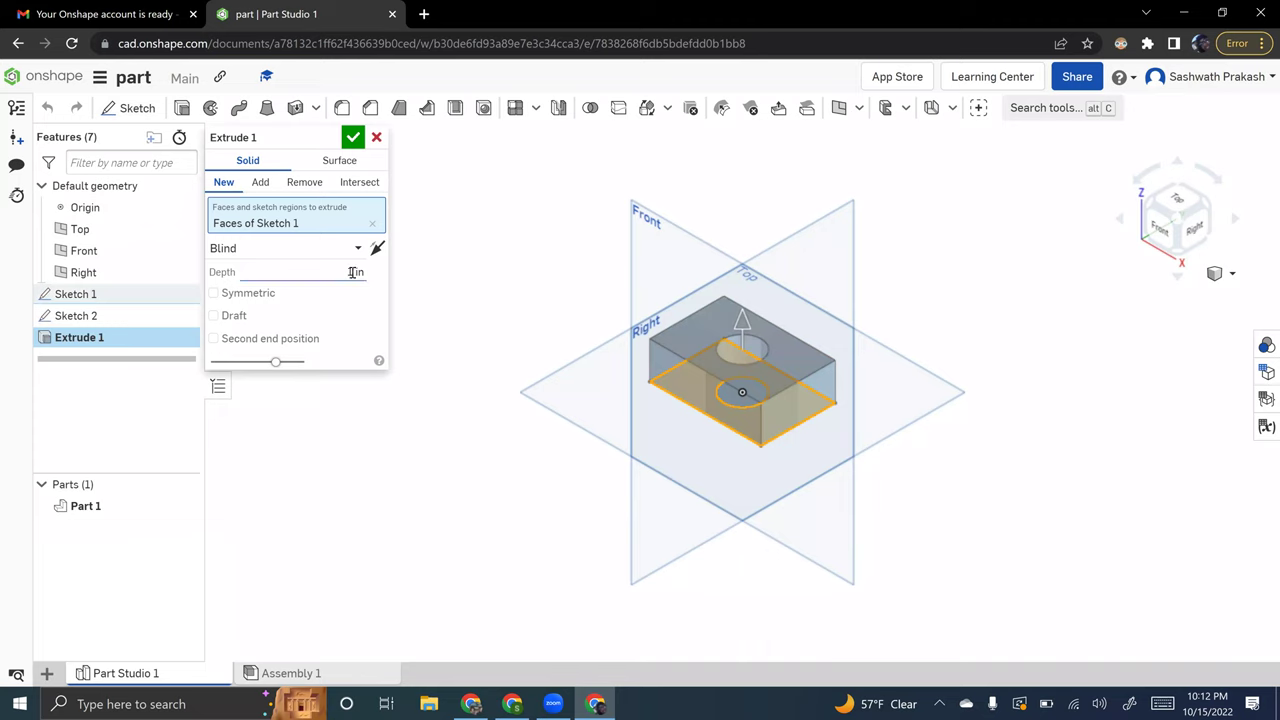
type("2")
key("Return")
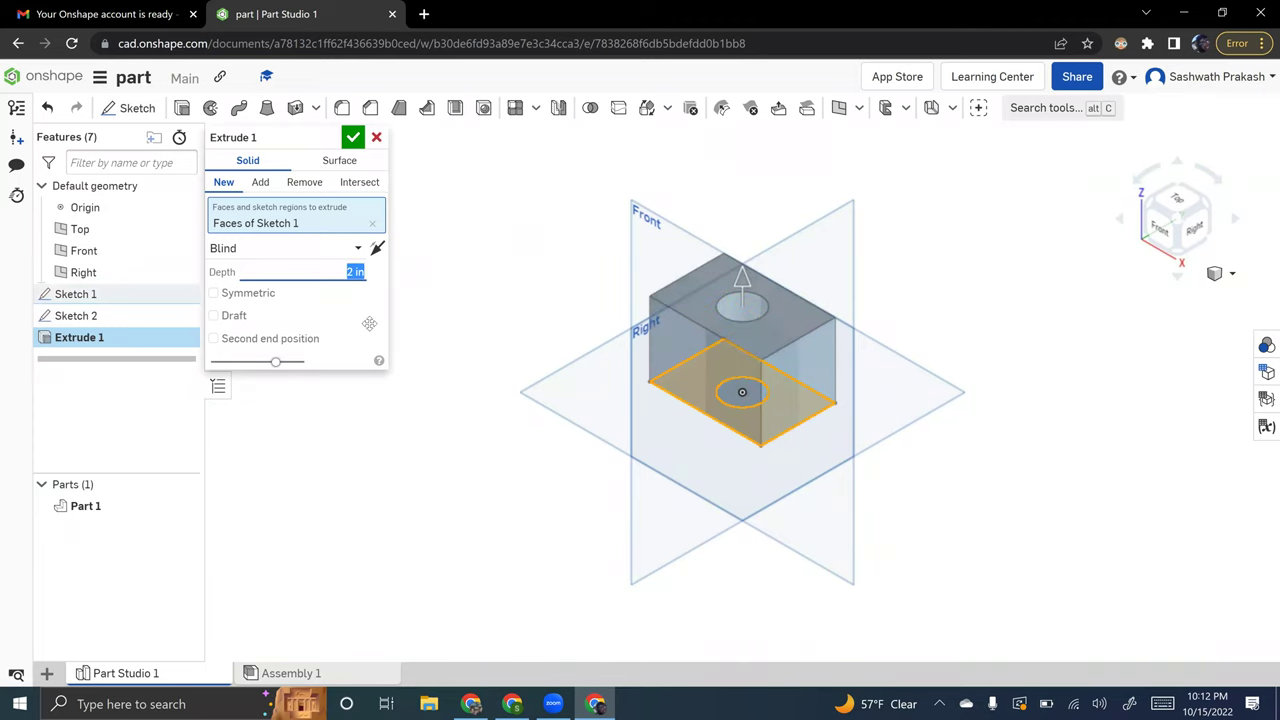
key("alt+Tab")
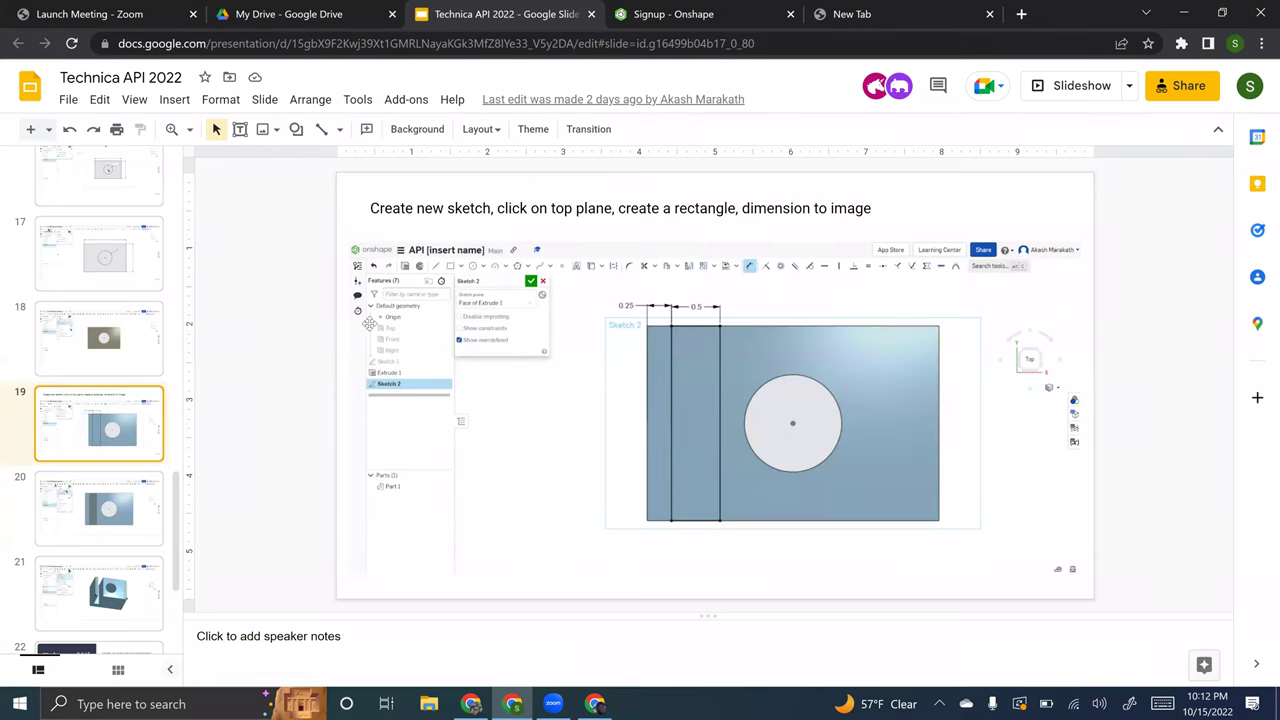
- Step through slides 19 and 20, checking Onshape, then settle on slide 18
key("Up")
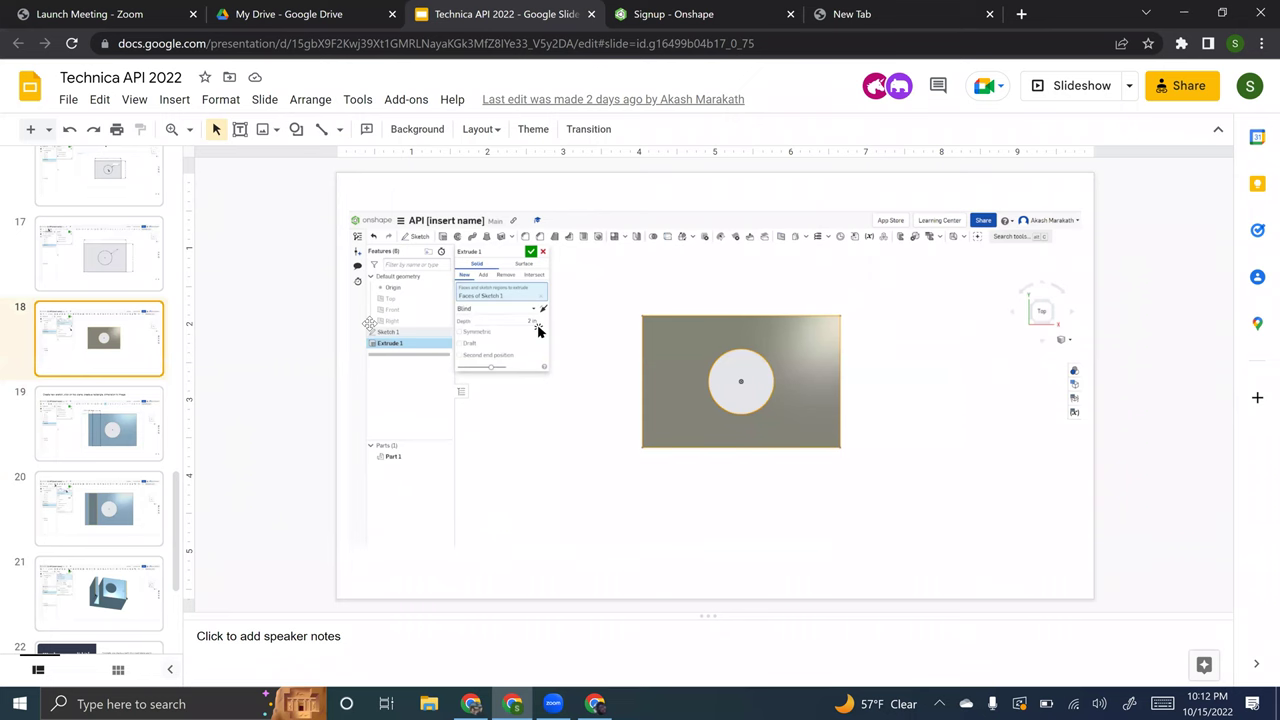
key("alt+Tab")
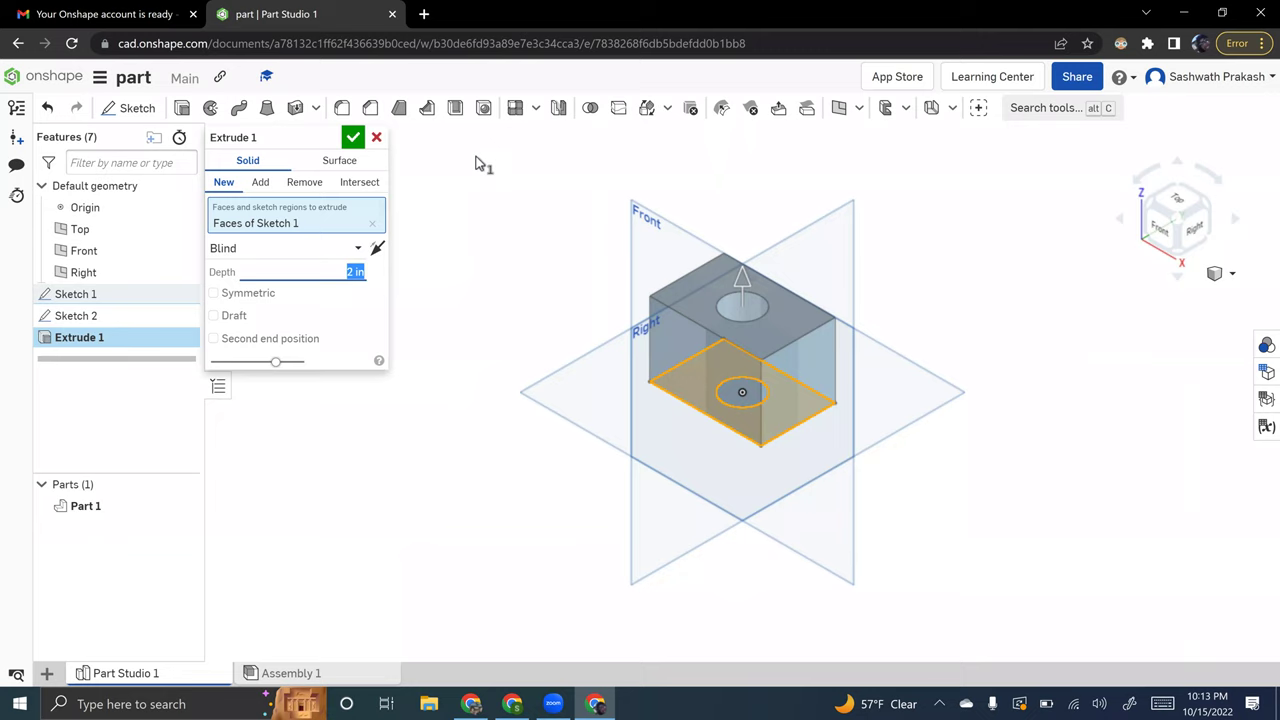
key("alt+Tab")
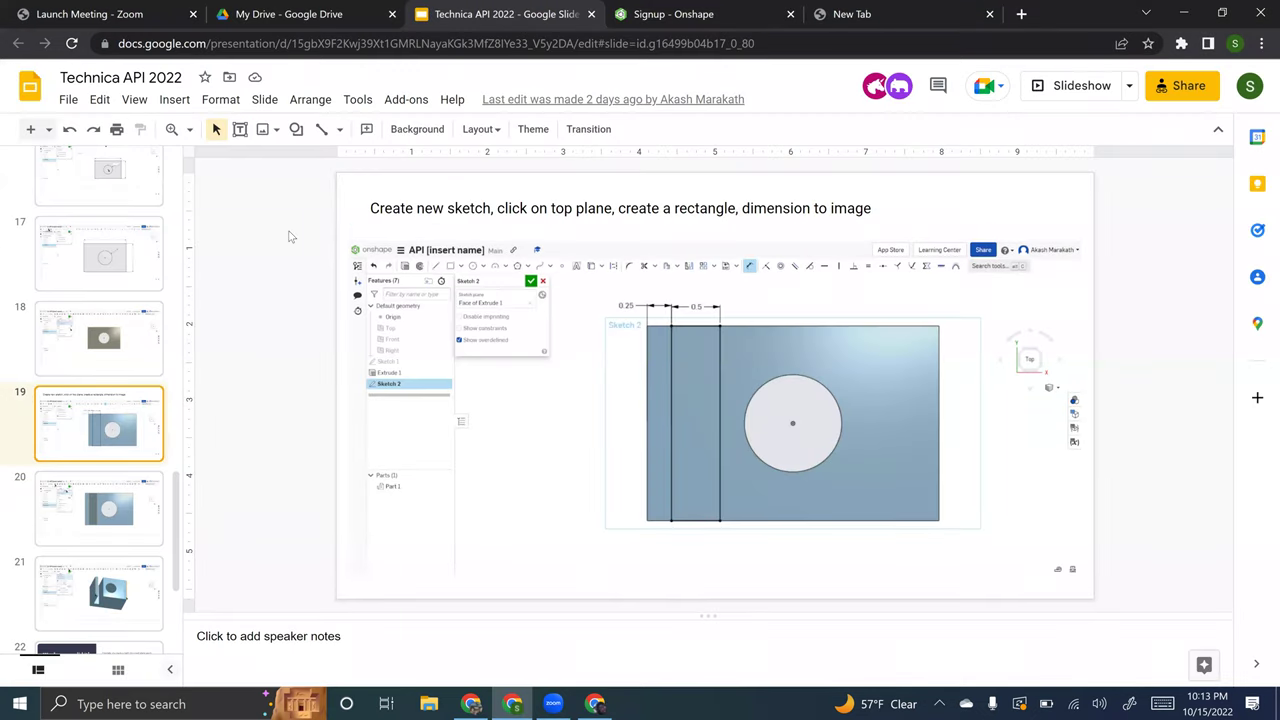
key("Down")
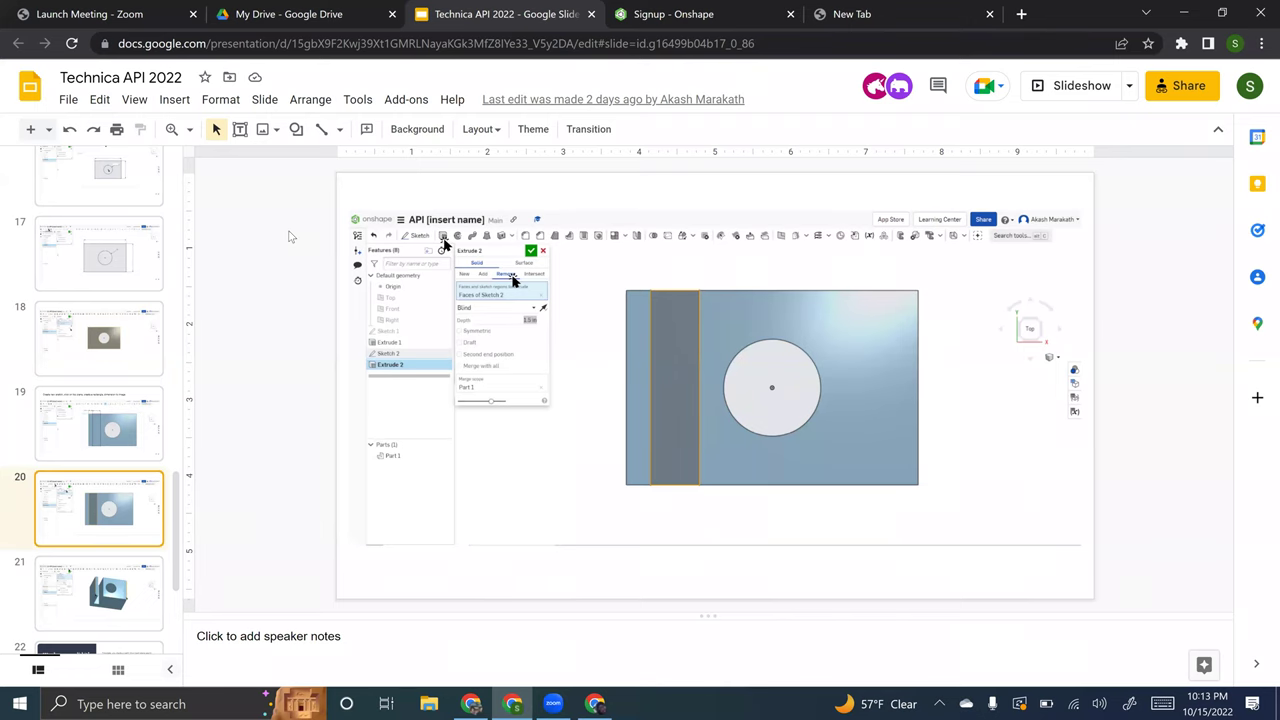
key("Up")
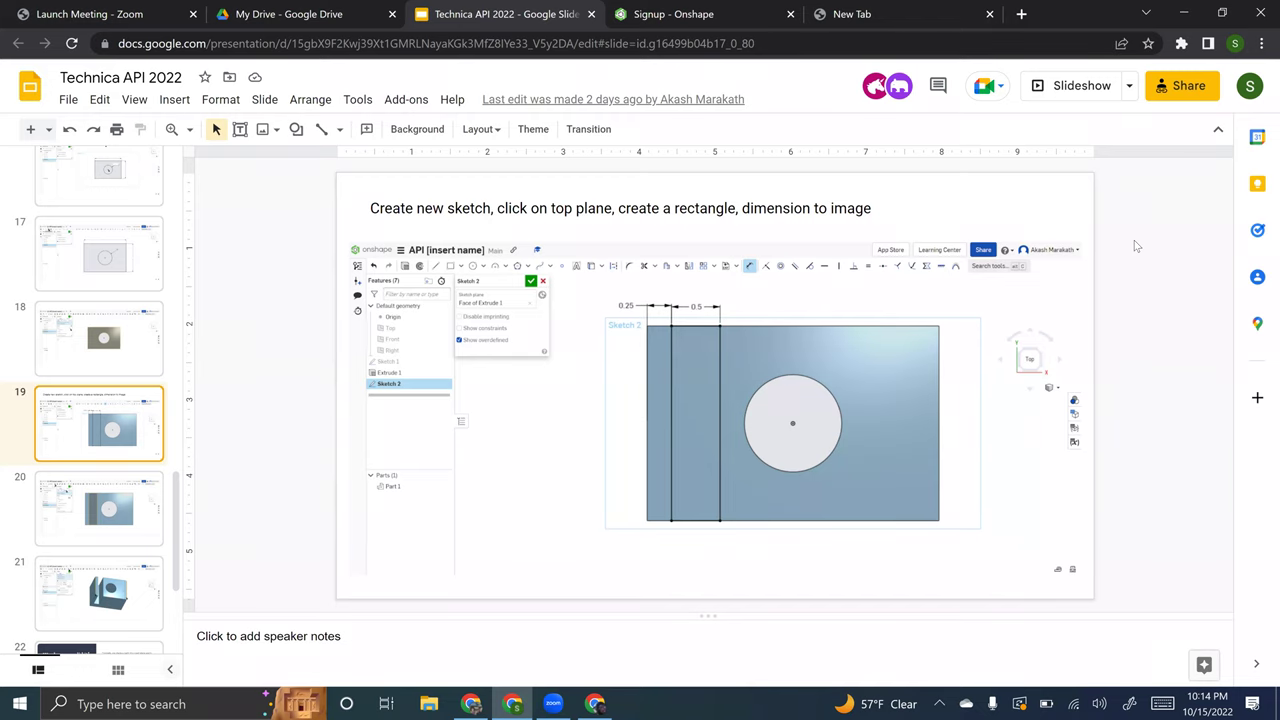
key("Up")
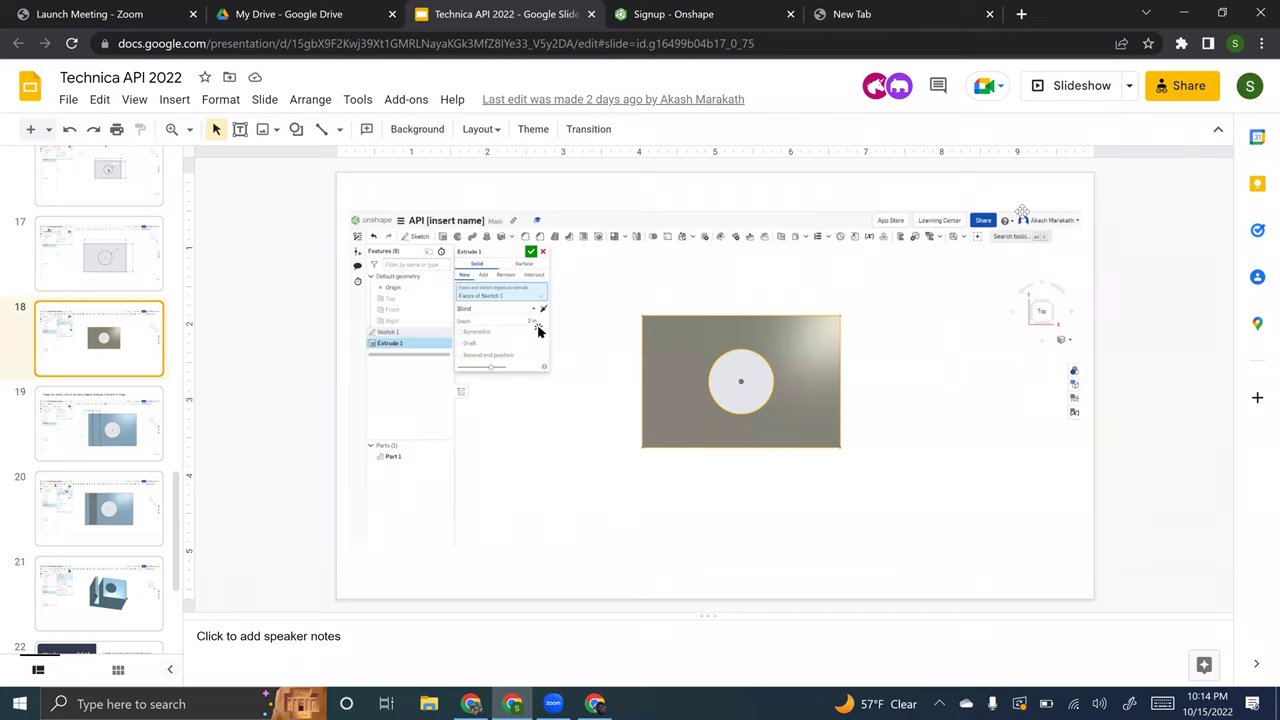
- Present slide 19's rectangle-sketch instructions, then return to the Onshape window
left_click(1043, 88)
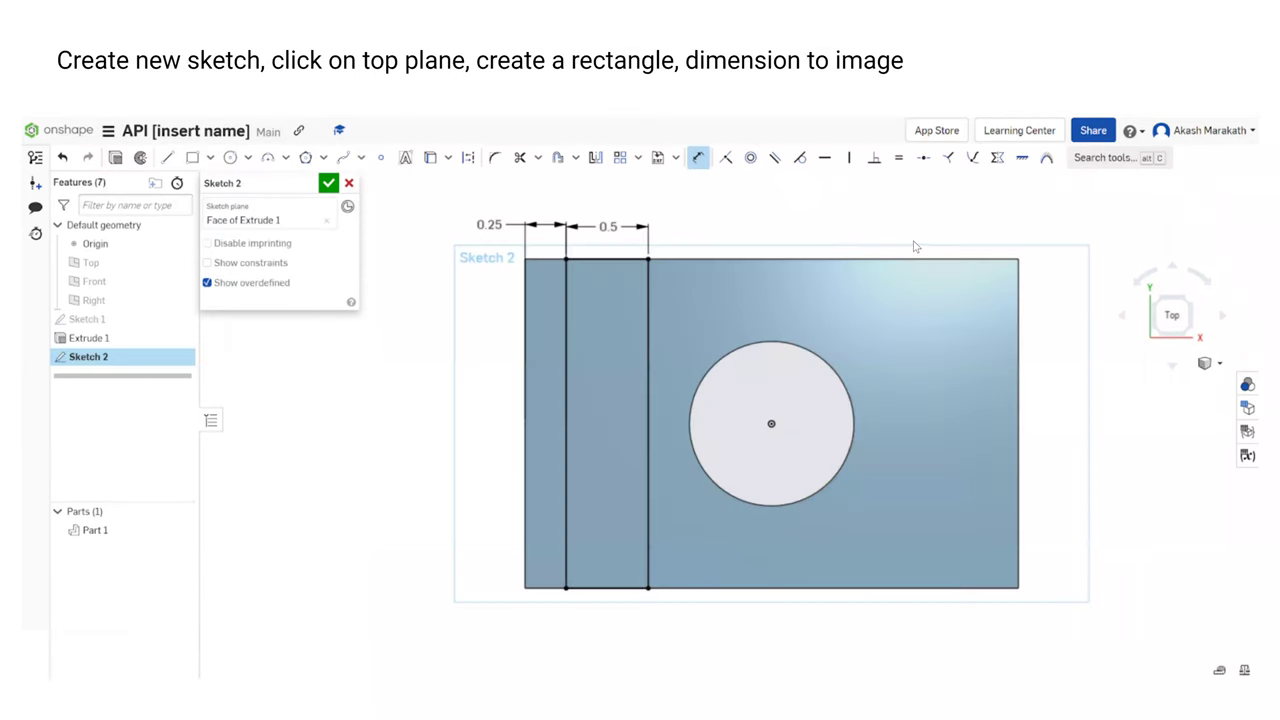
key("Escape")
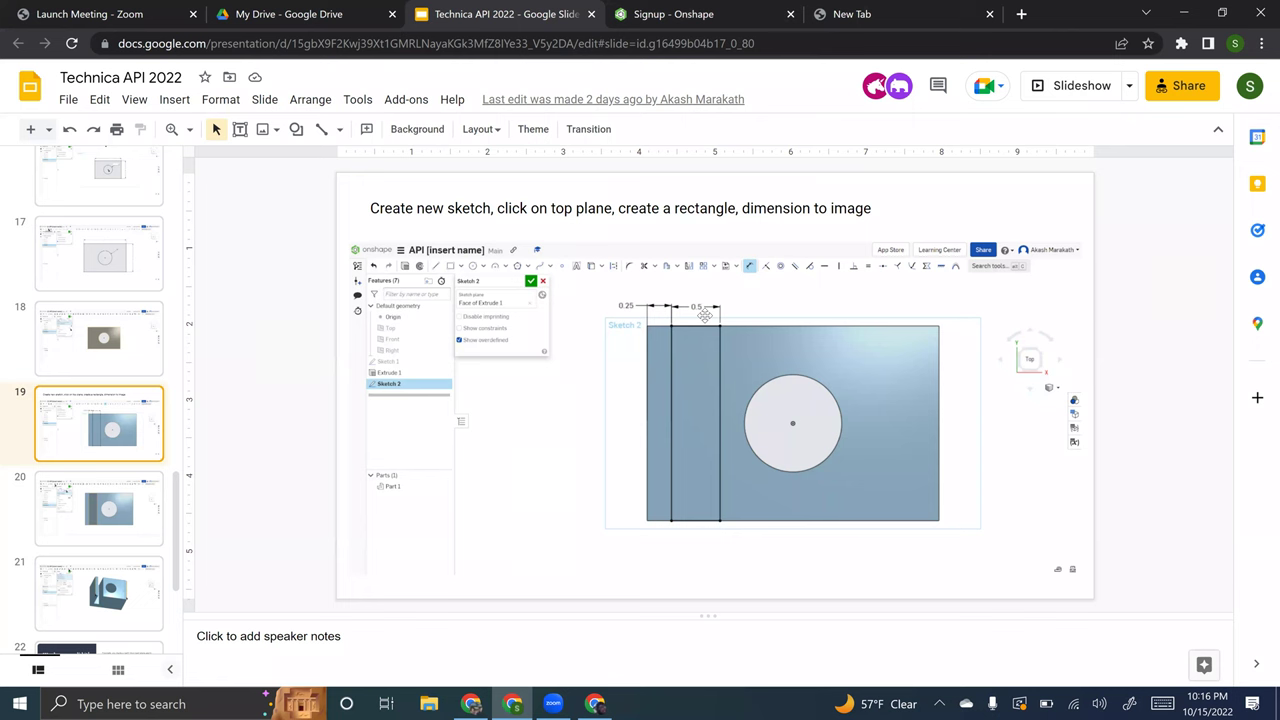
left_click(651, 10)
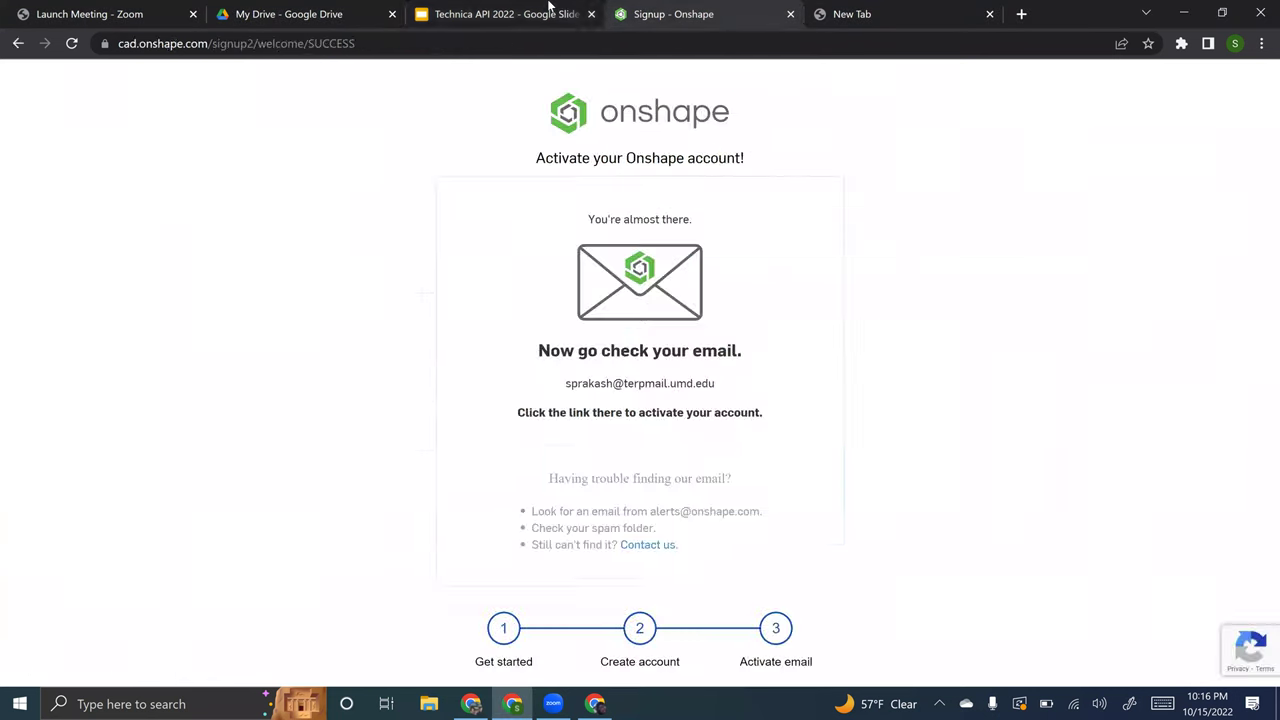
left_click(548, 10)
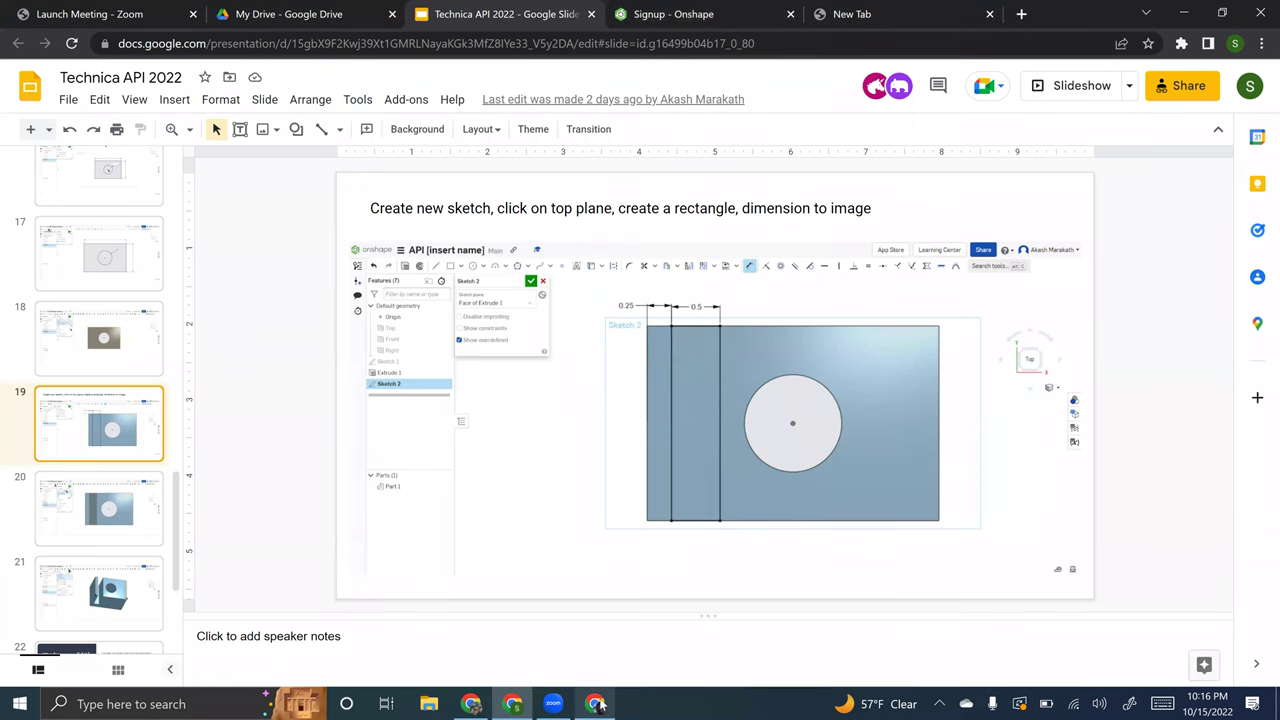
left_click(596, 704)
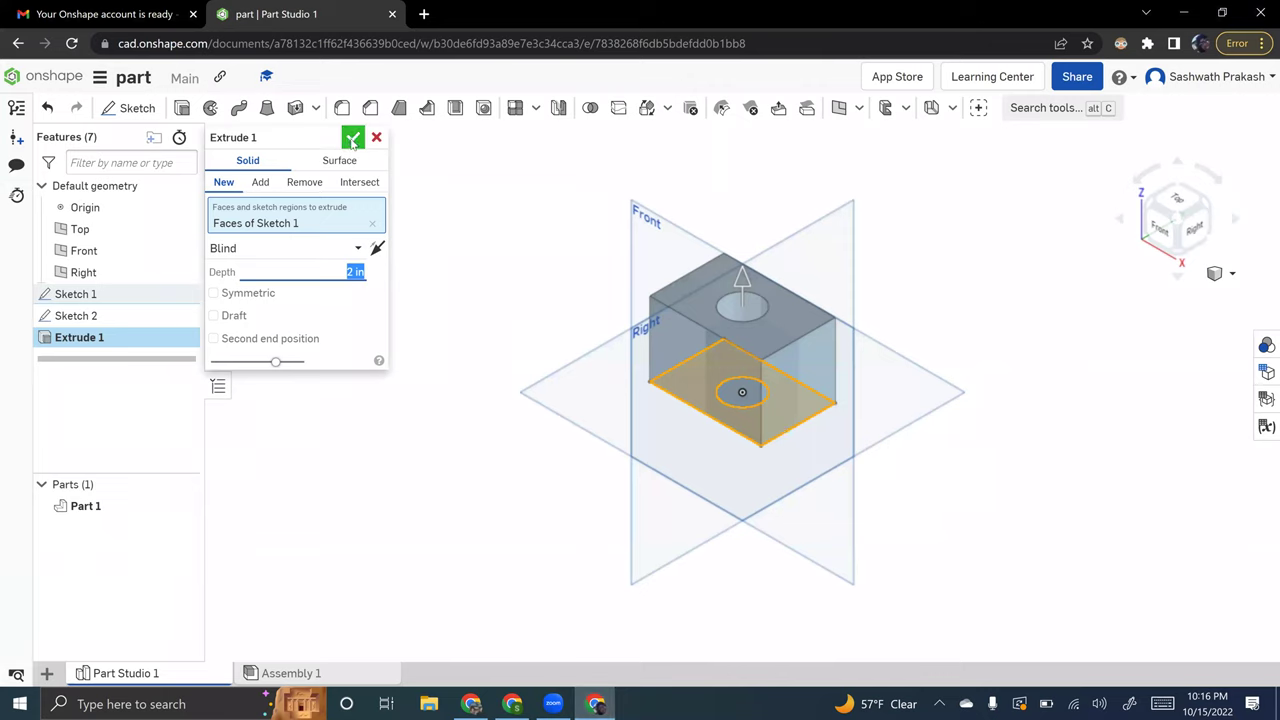
- Confirm the 2 in extrusion and open Sketch 3 on the block's top face, viewed from Top
left_click(352, 139)
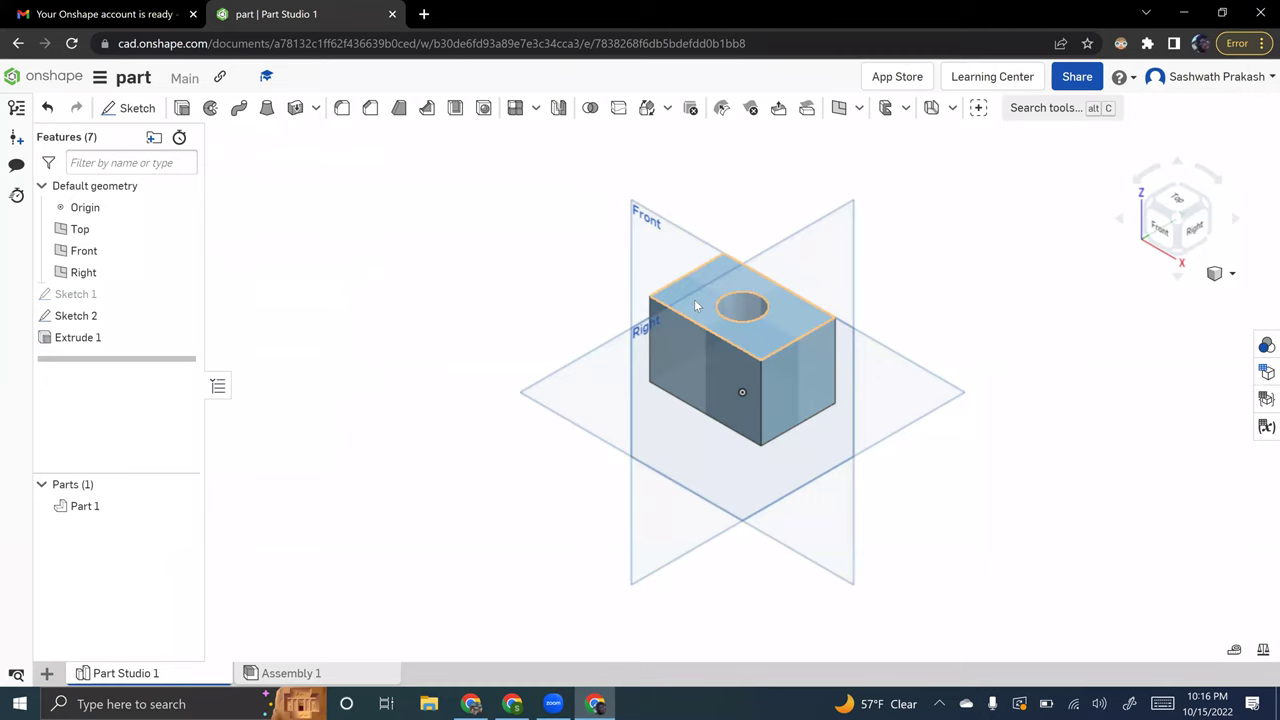
left_click(133, 110)
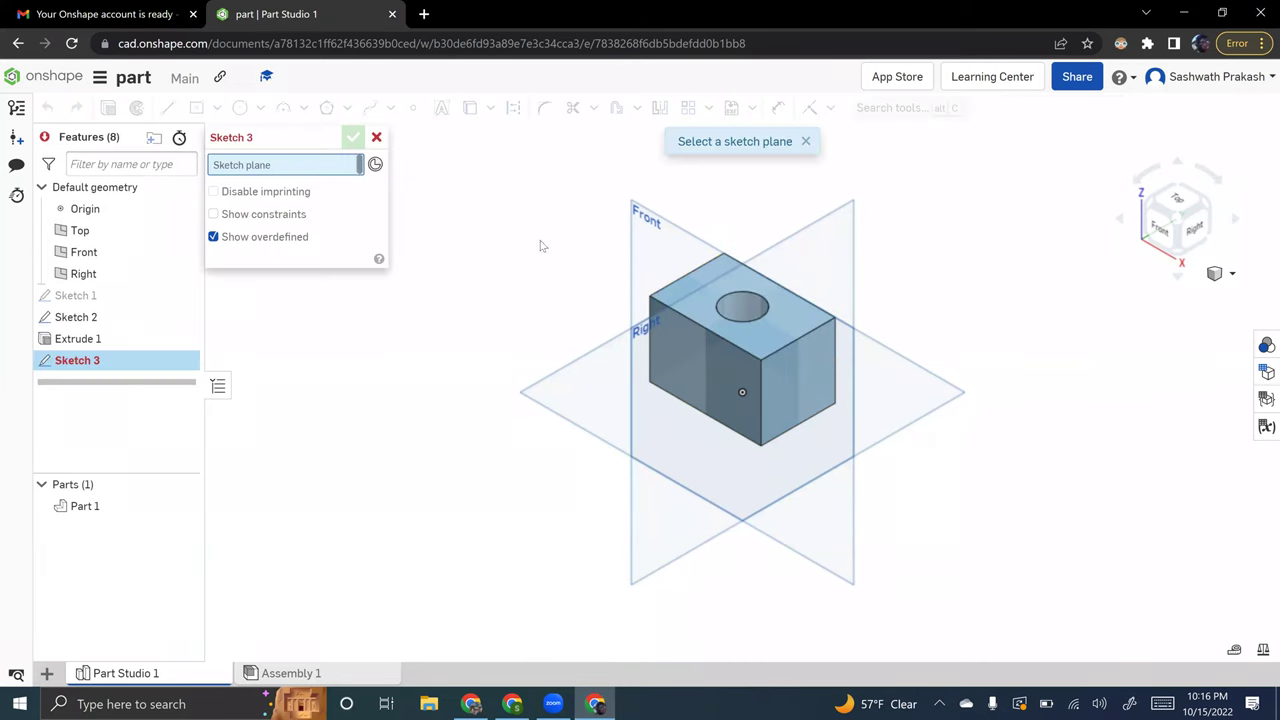
left_click(685, 290)
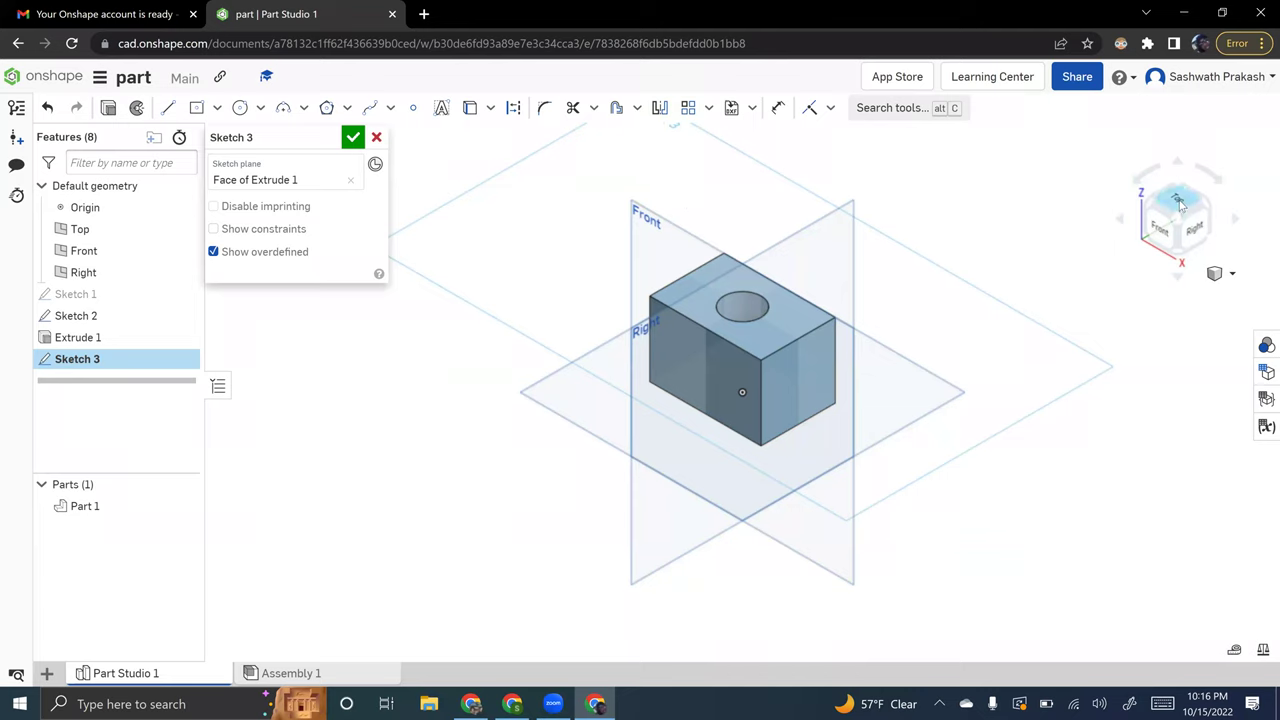
left_click(1178, 201)
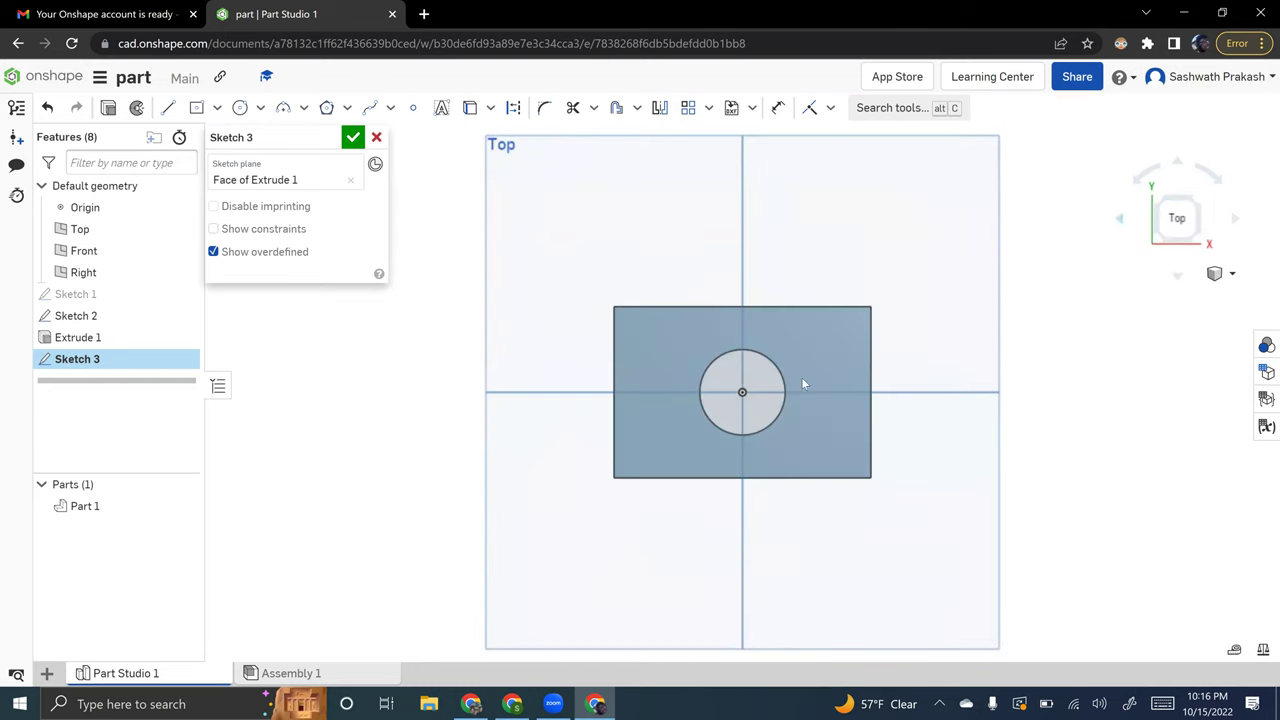
- Draw a corner rectangle about 0.613 wide spanning the block's full height beside the hole
left_click(216, 108)
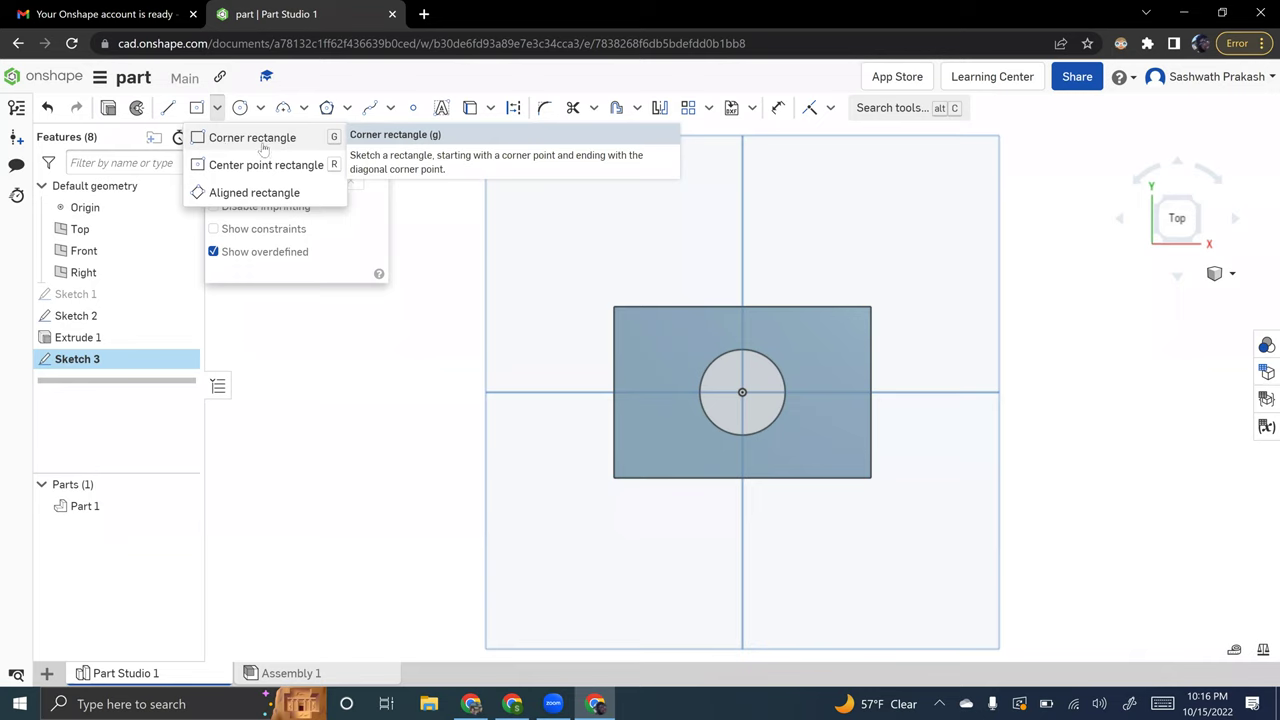
left_click(263, 142)
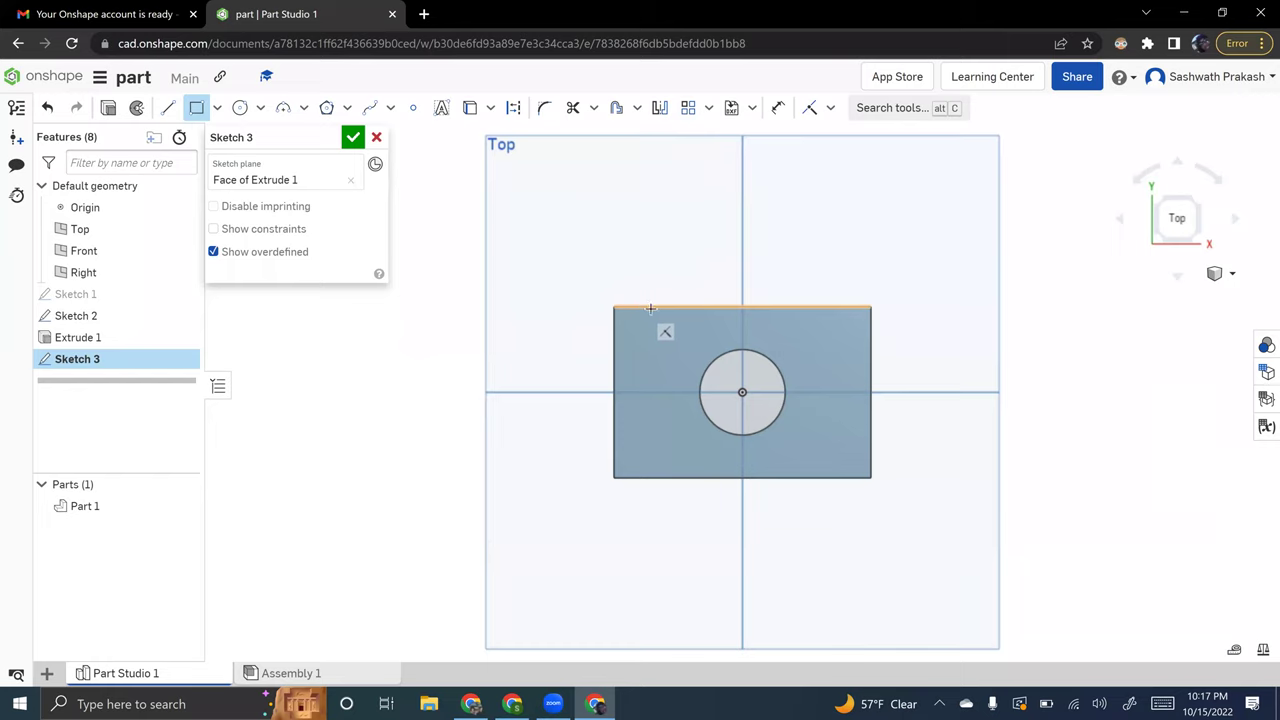
left_click(637, 306)
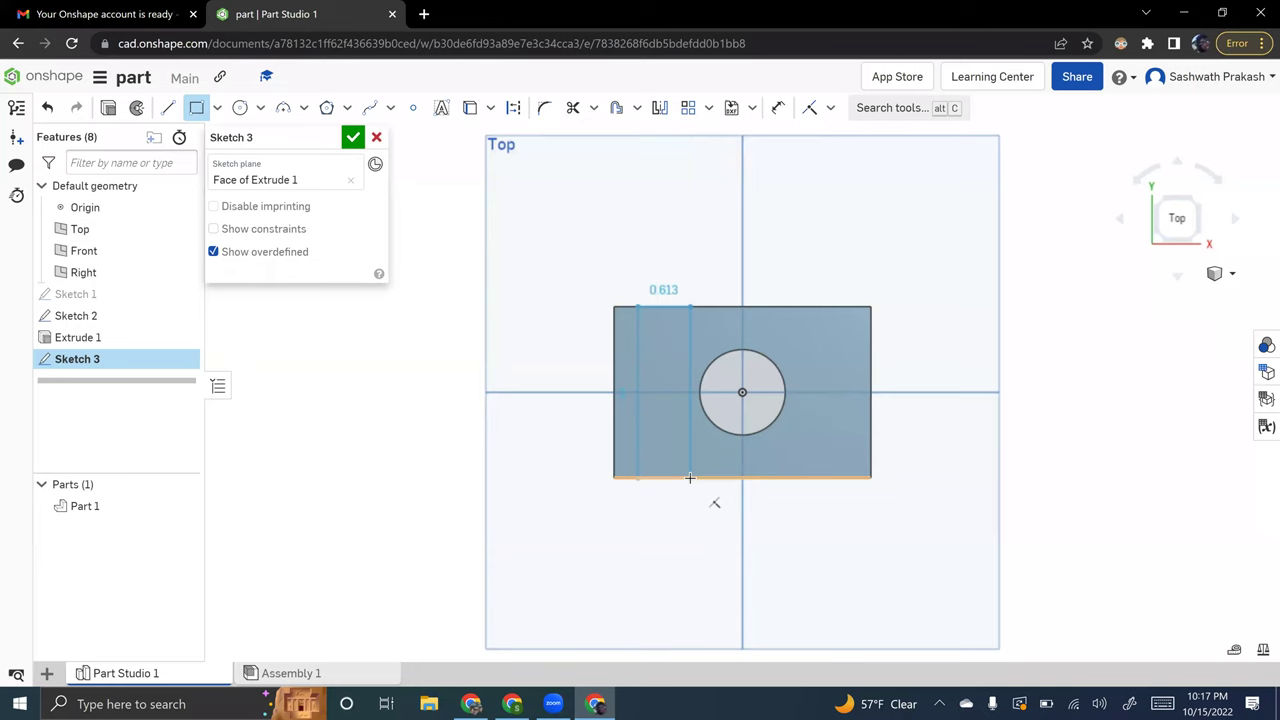
left_click(690, 478)
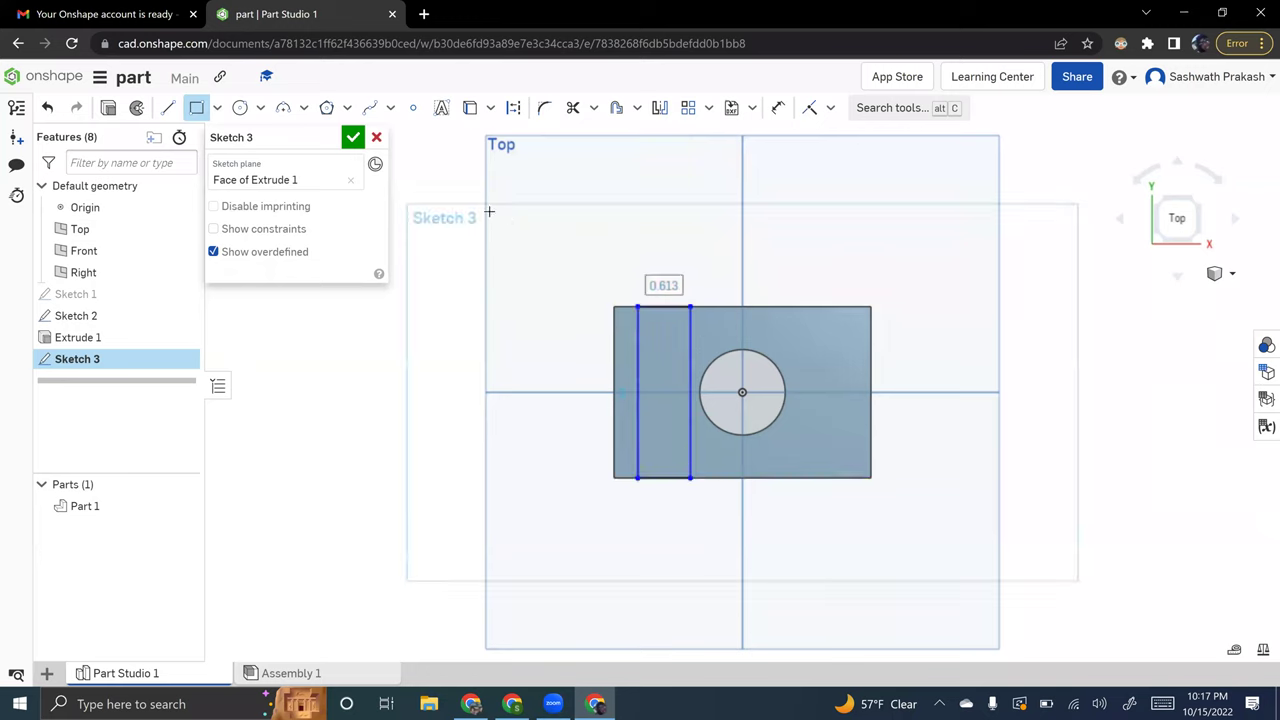
- Dimension the slot rectangle: 0.25 in from the left edge and 0.5 in wide
left_click(778, 109)
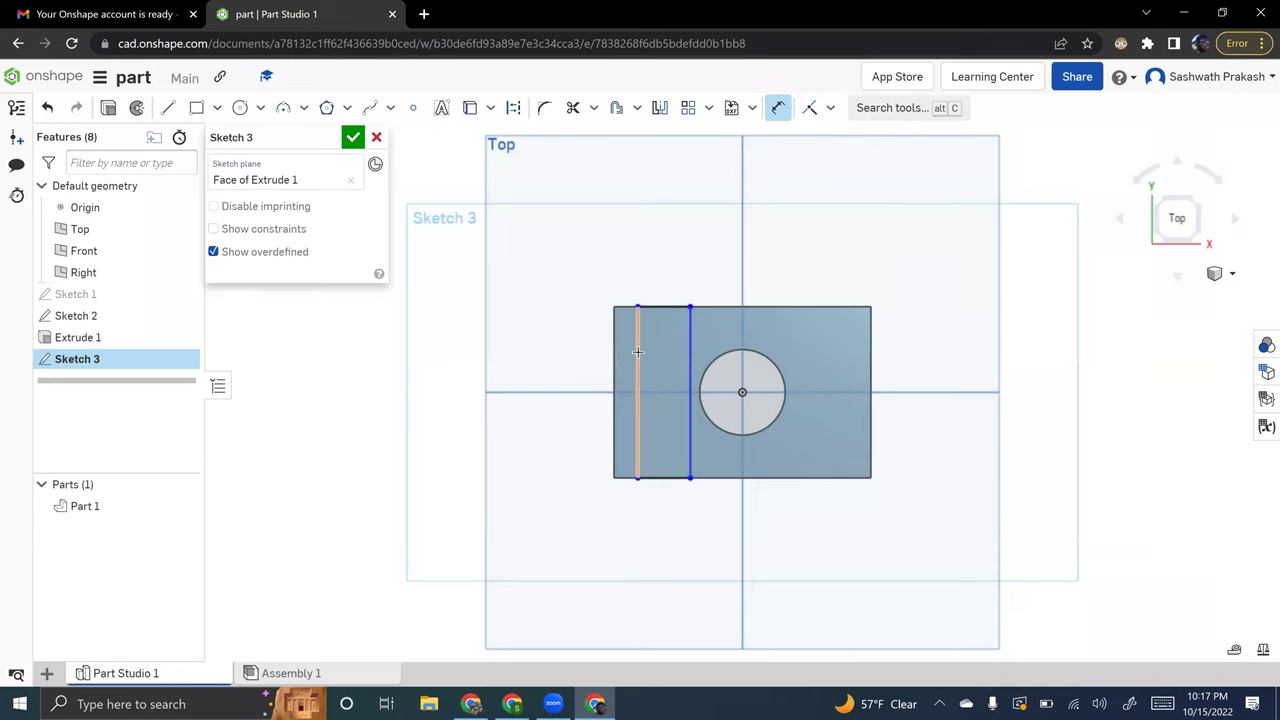
left_click(637, 341)
left_click(614, 308)
left_click(548, 276)
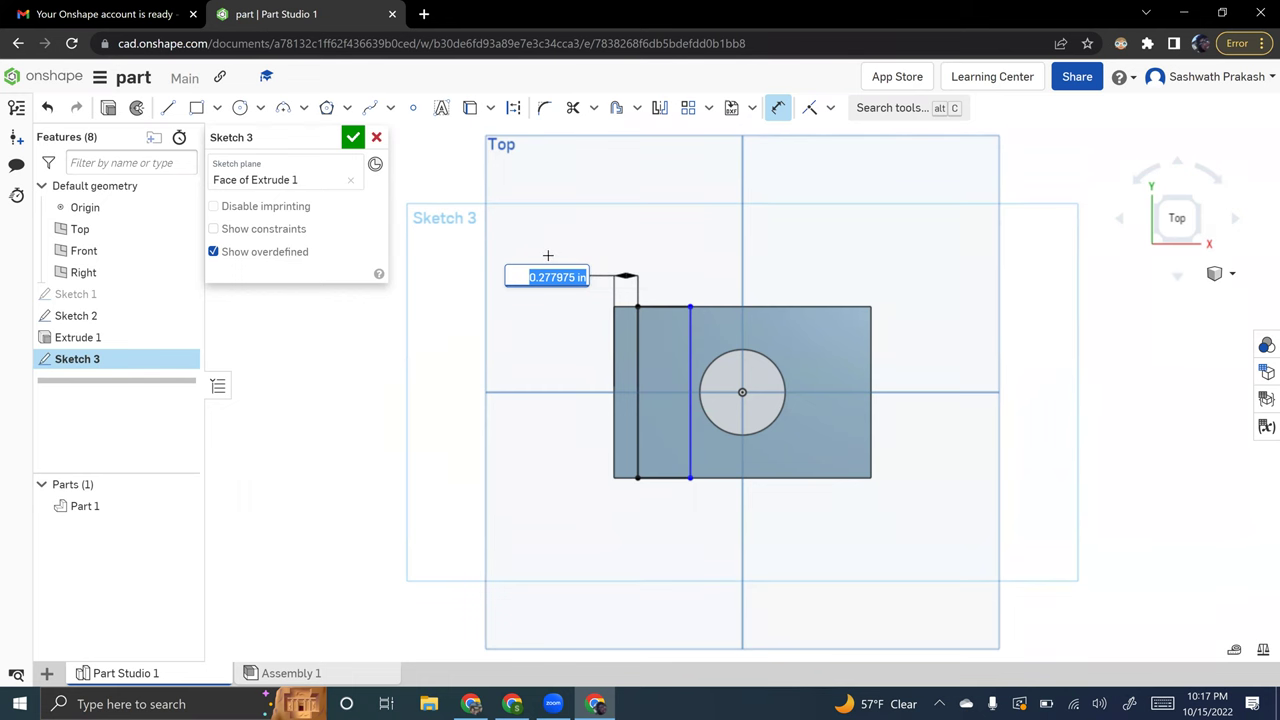
type("0.25")
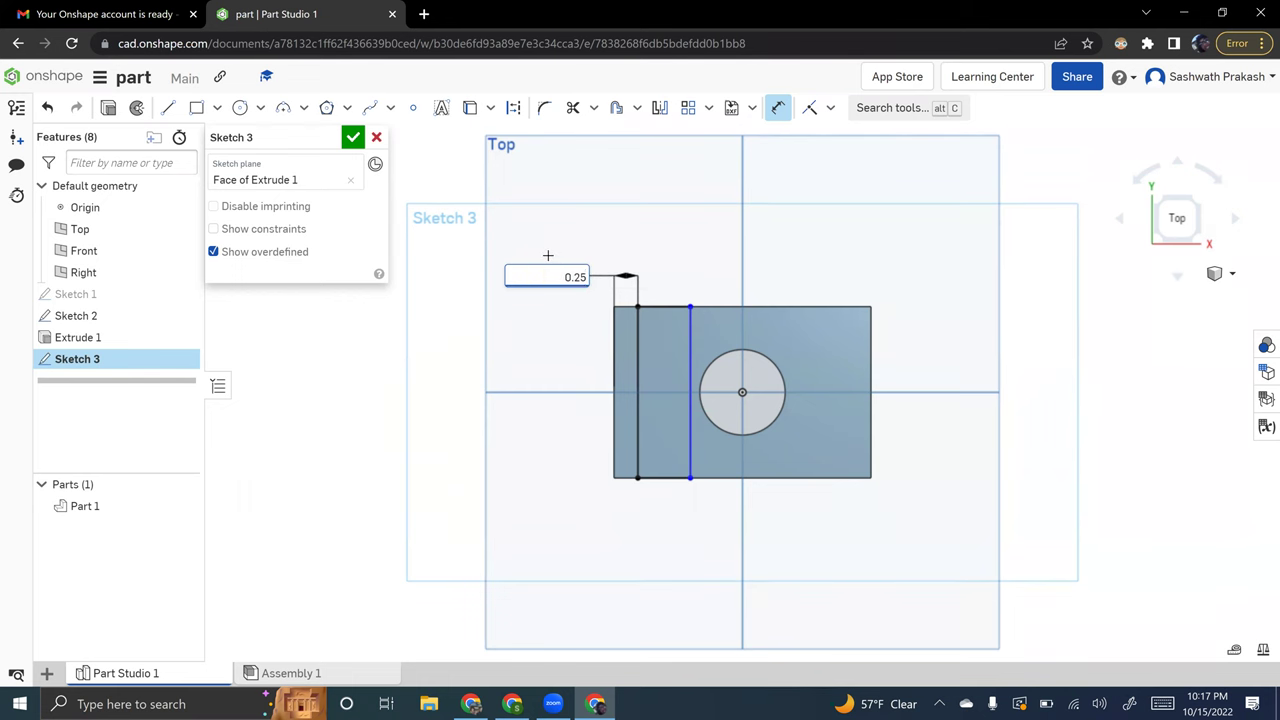
key("Return")
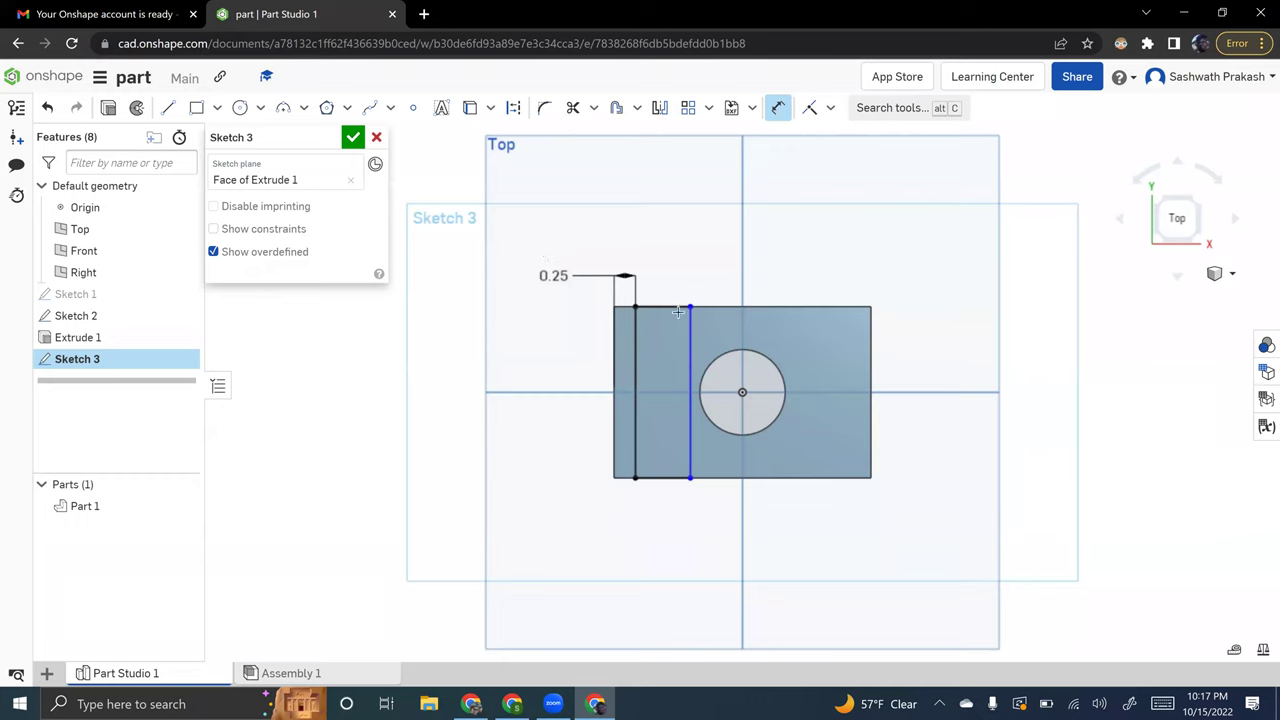
left_click(634, 347)
left_click(692, 350)
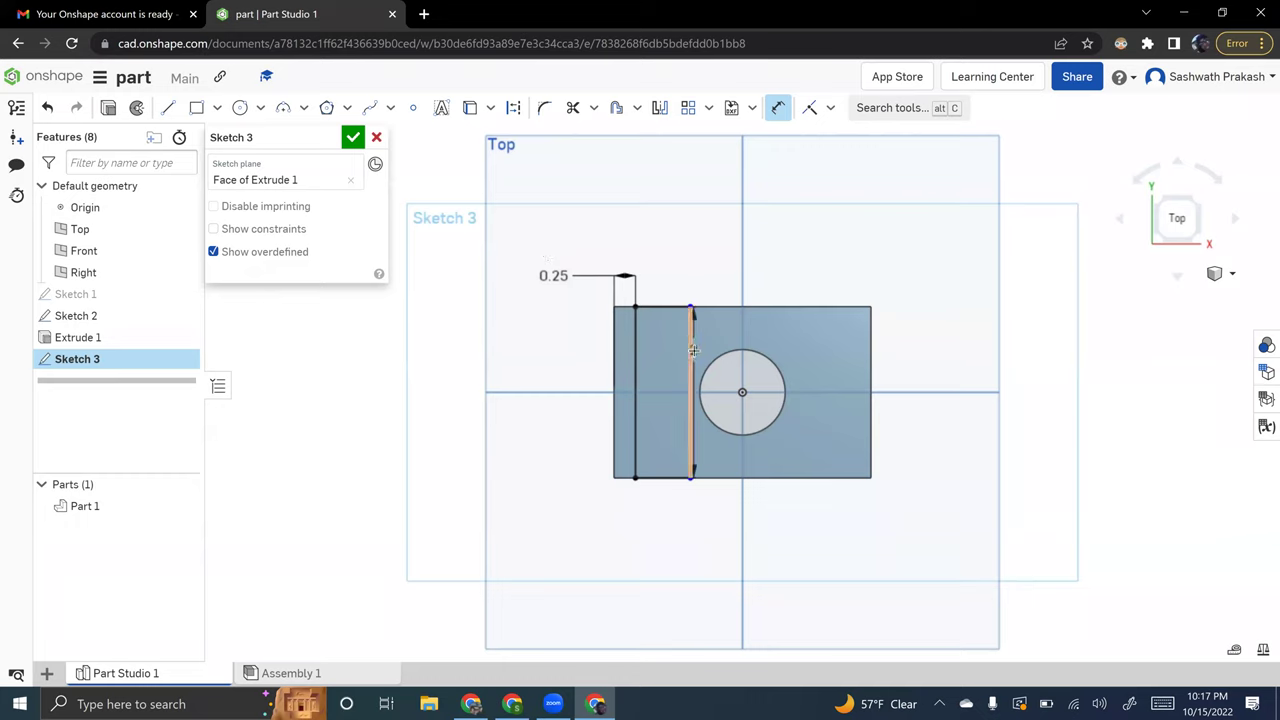
left_click(597, 247)
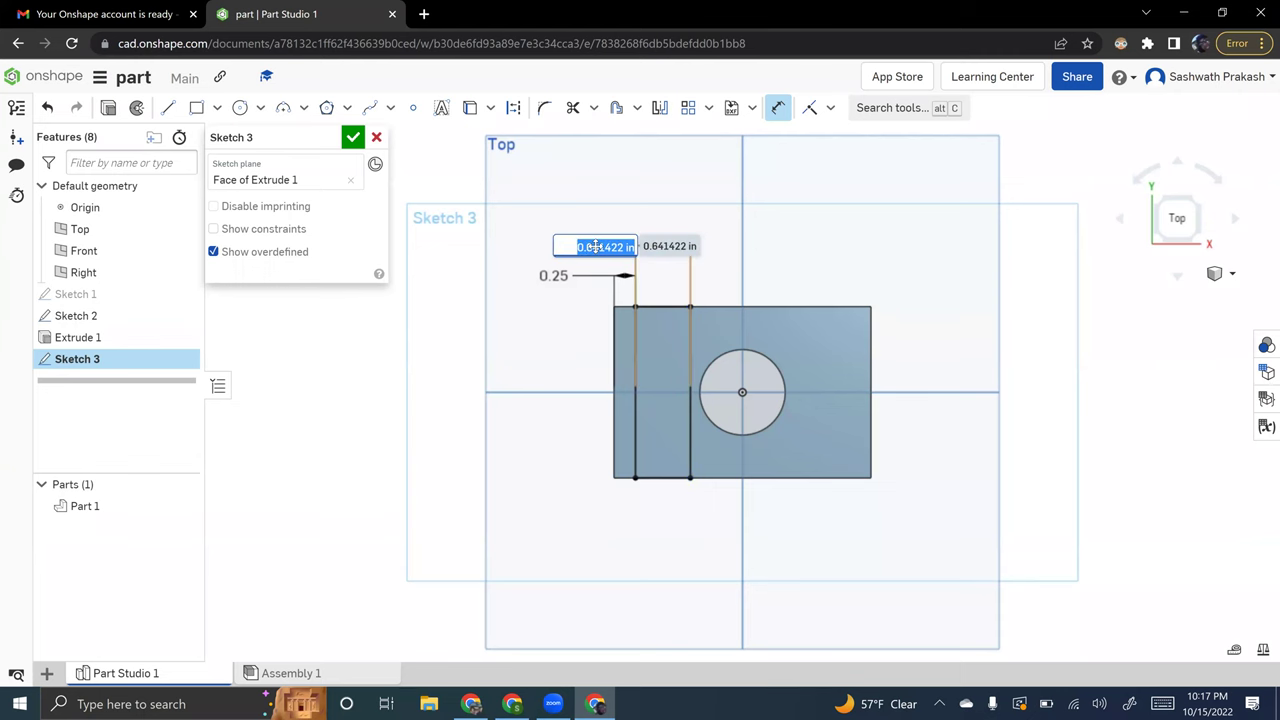
type("0.5")
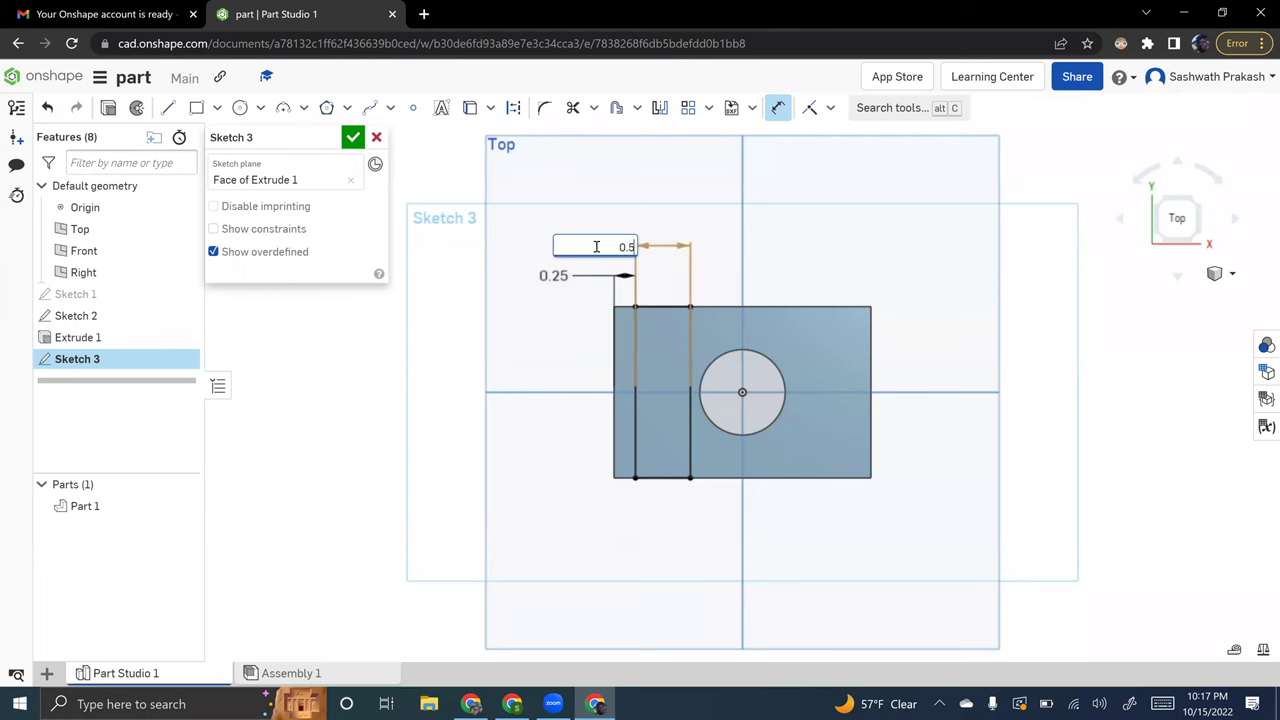
key("Return")
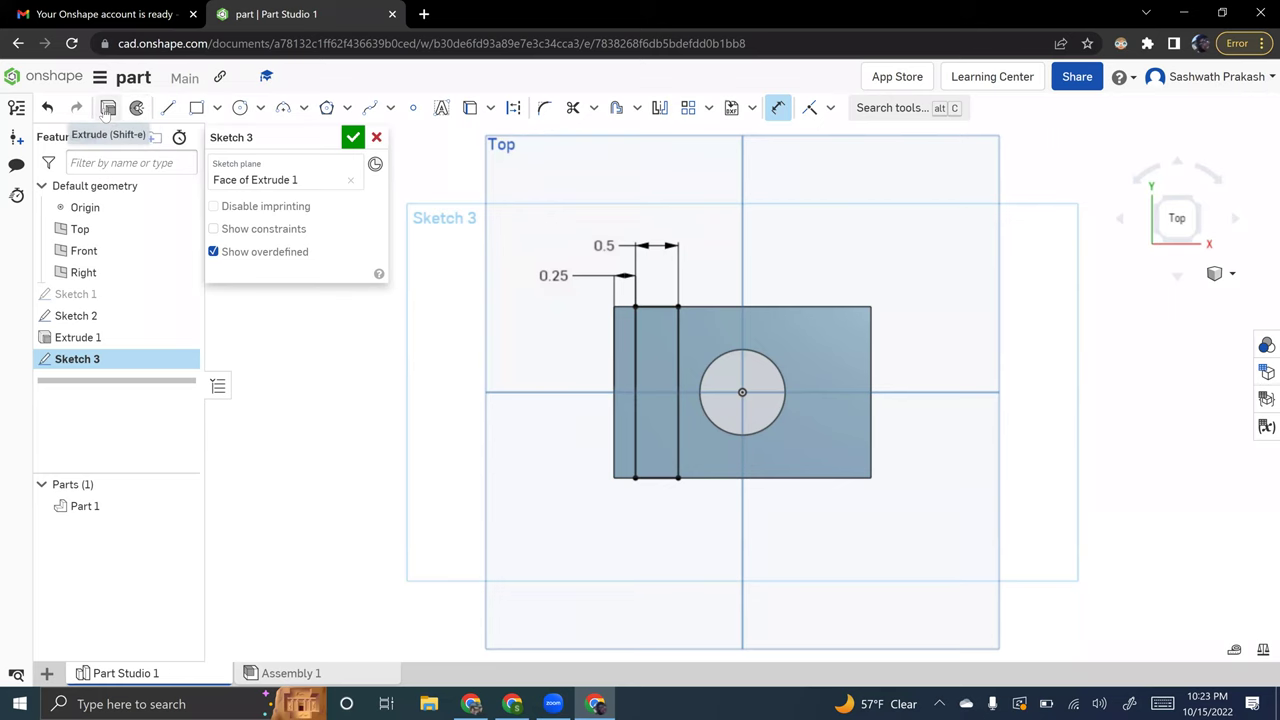
- Start Extrude 2 from Sketch 3's slot face as a Remove cut, viewed isometrically
left_click(107, 108)
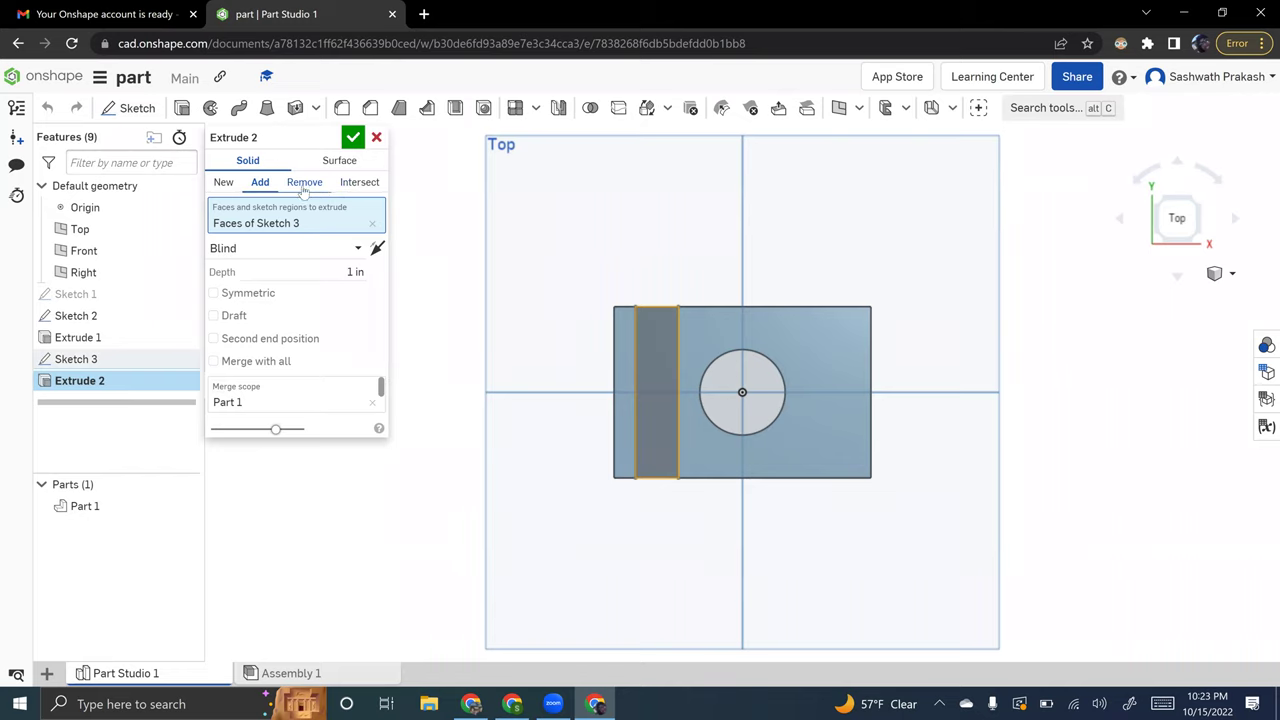
left_click(304, 184)
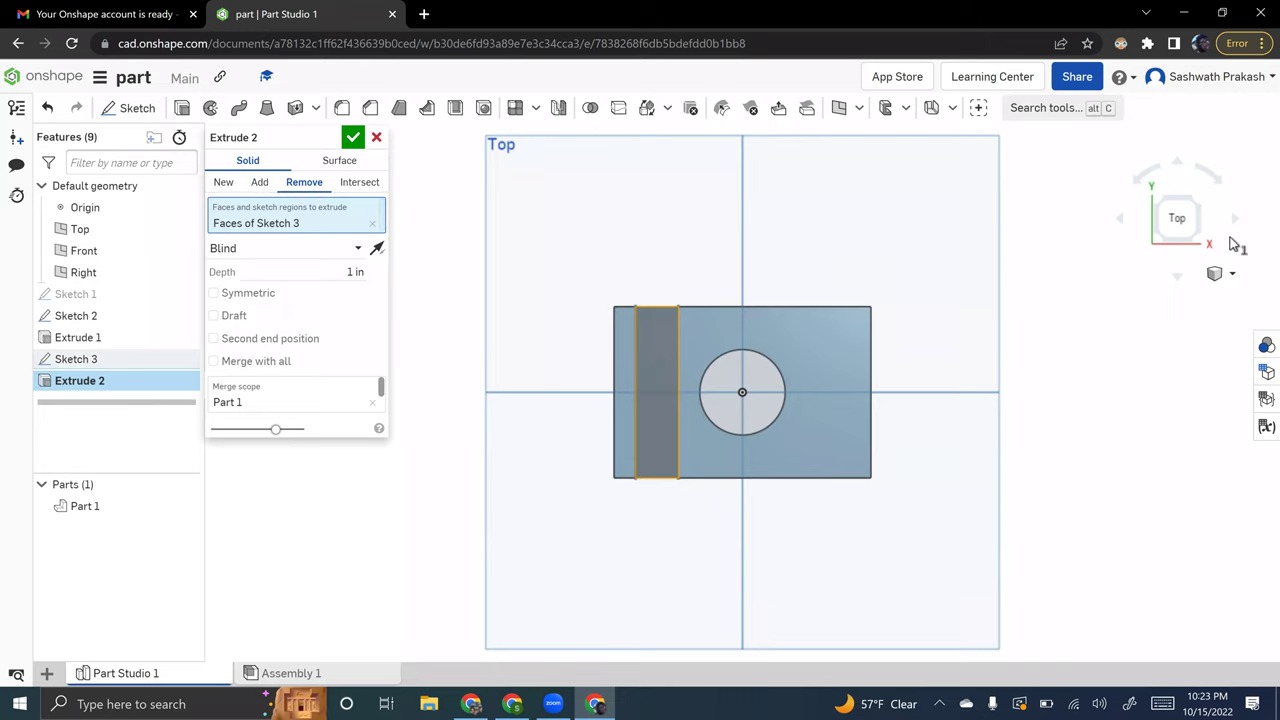
right_click(1224, 268)
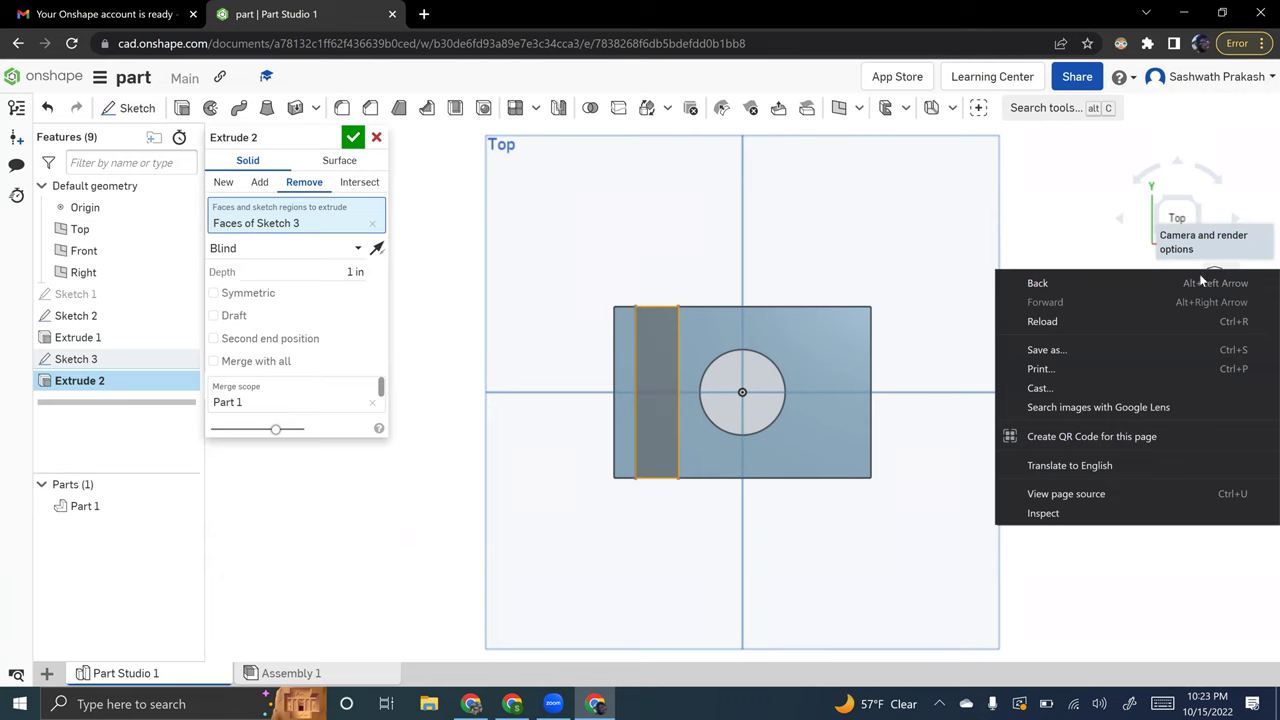
left_click(1232, 262)
left_click(1231, 271)
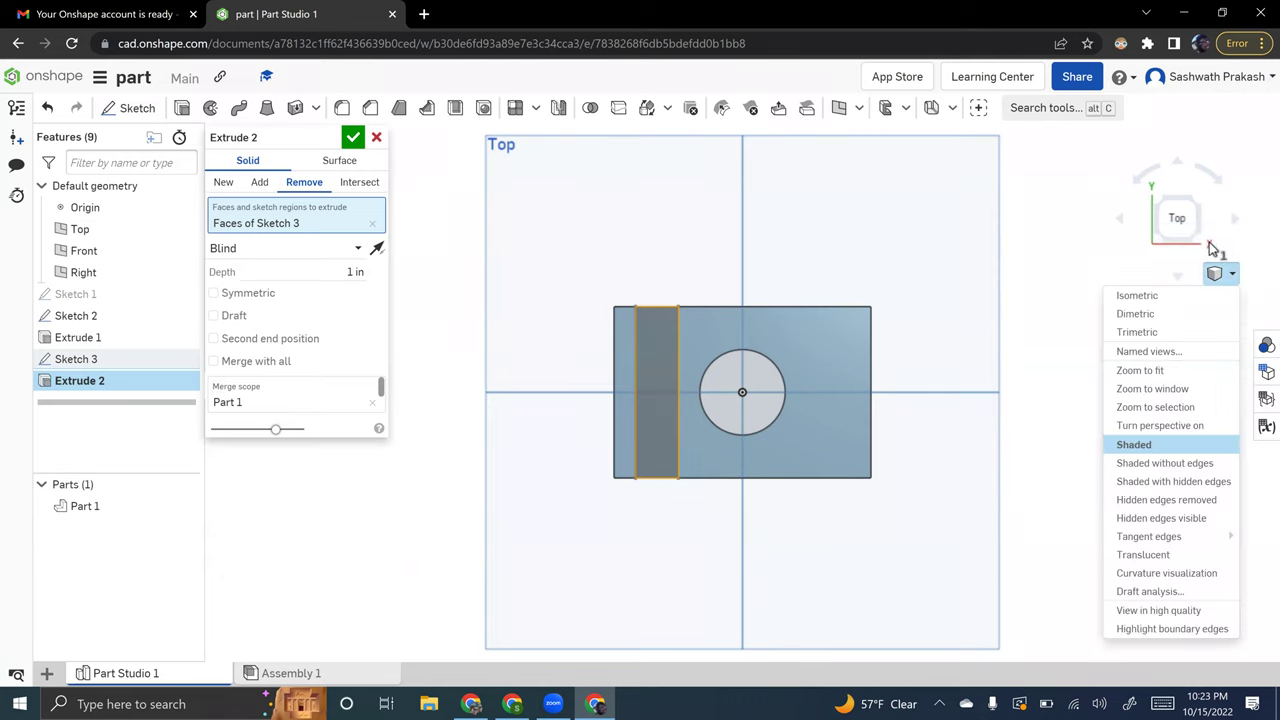
left_click(1176, 300)
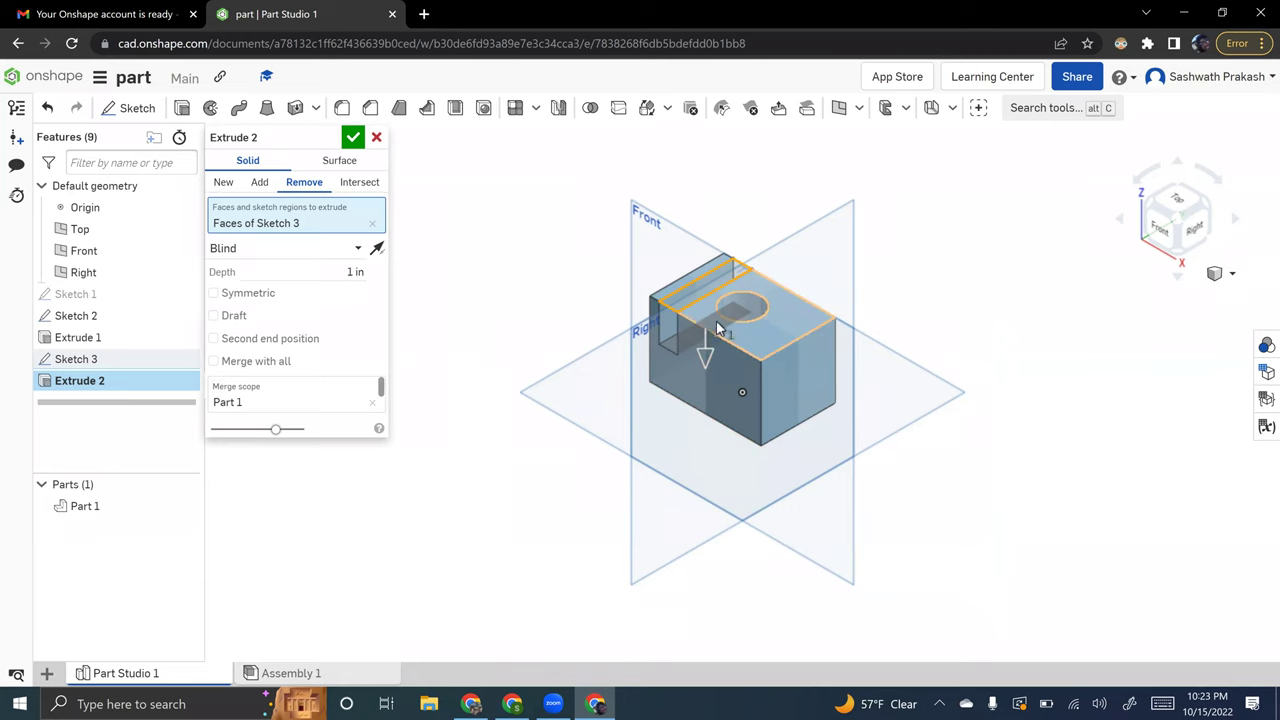
- Compare the slot preview as Add versus Remove, keep Remove, and check the extrude reference slide
left_click(260, 183)
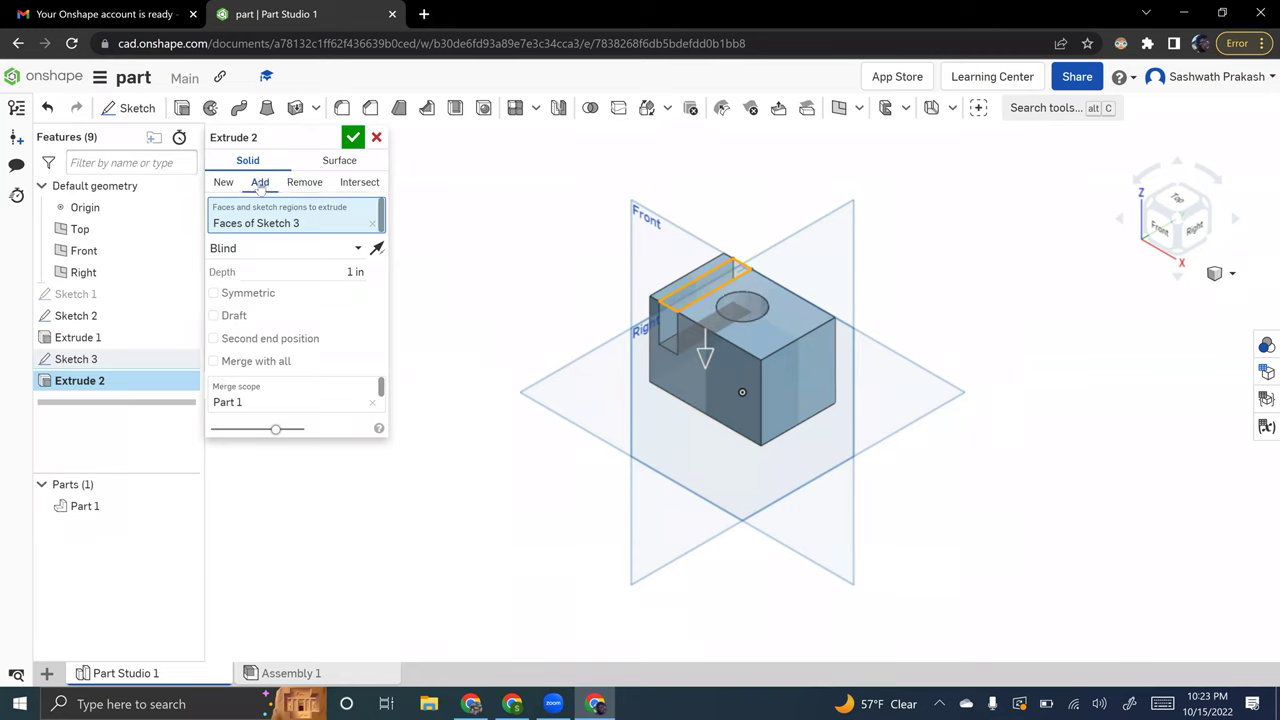
left_click(323, 186)
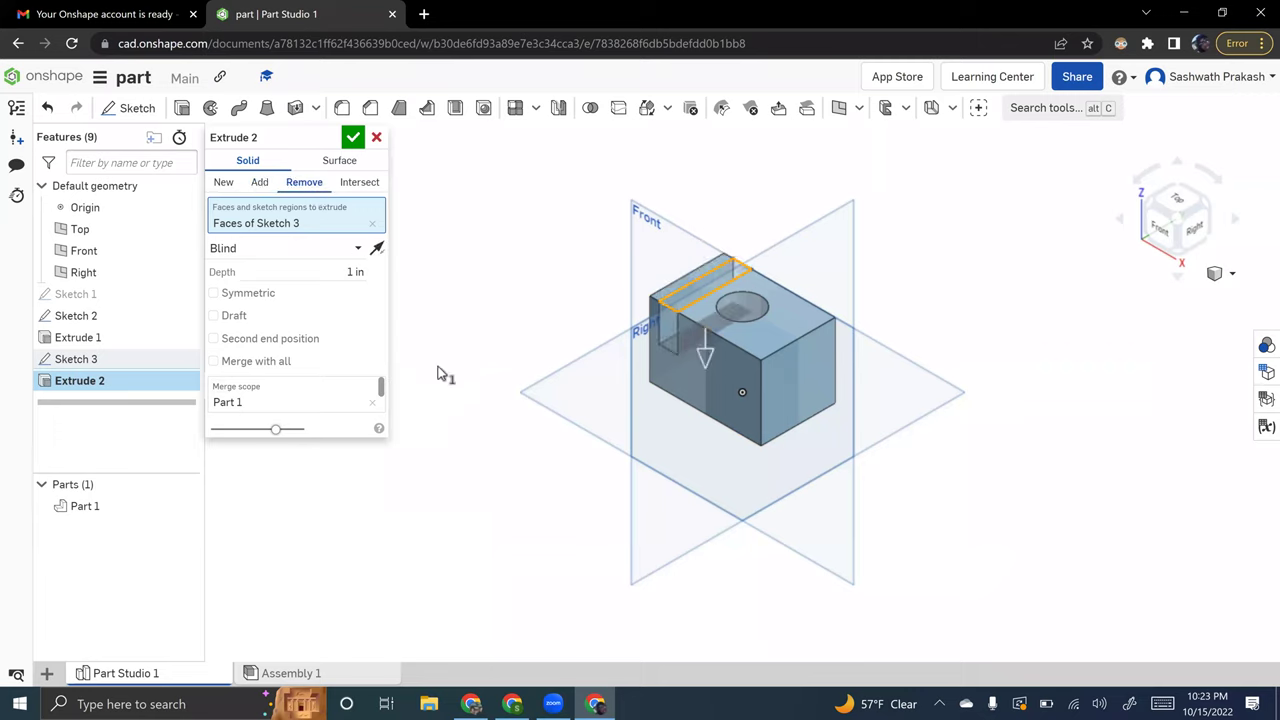
key("alt+Tab")
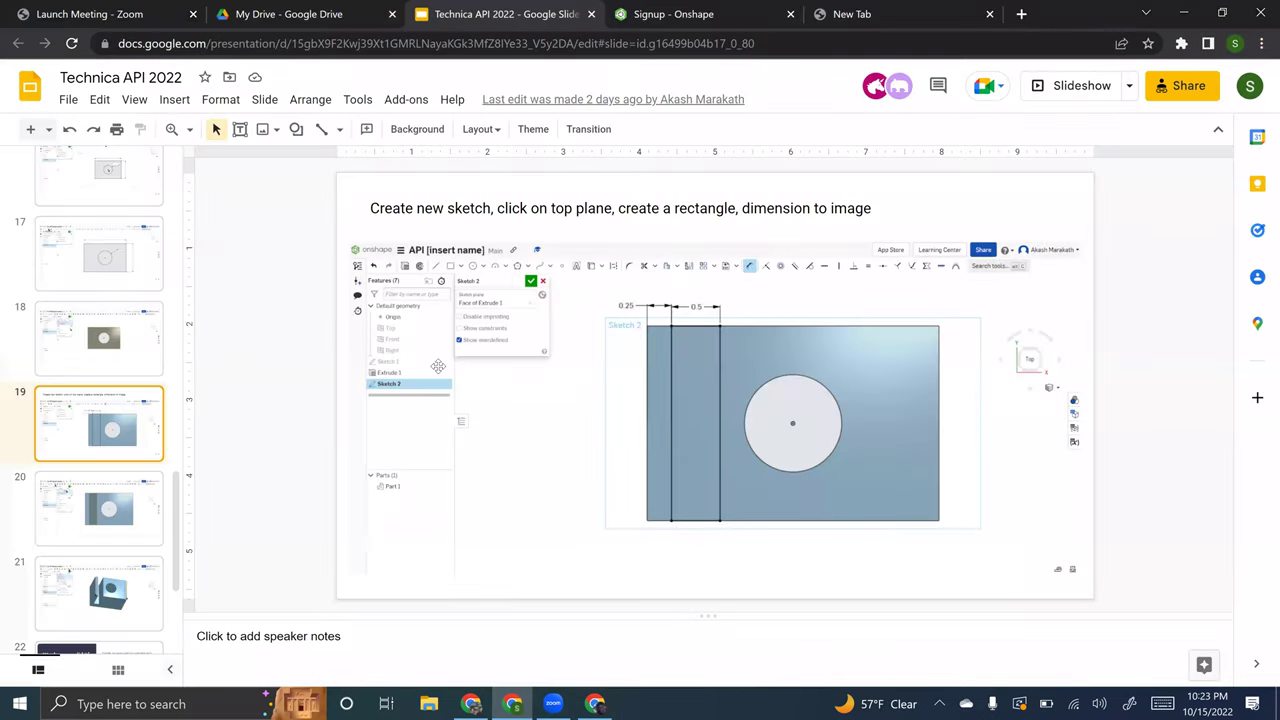
key("Down")
key("Down")
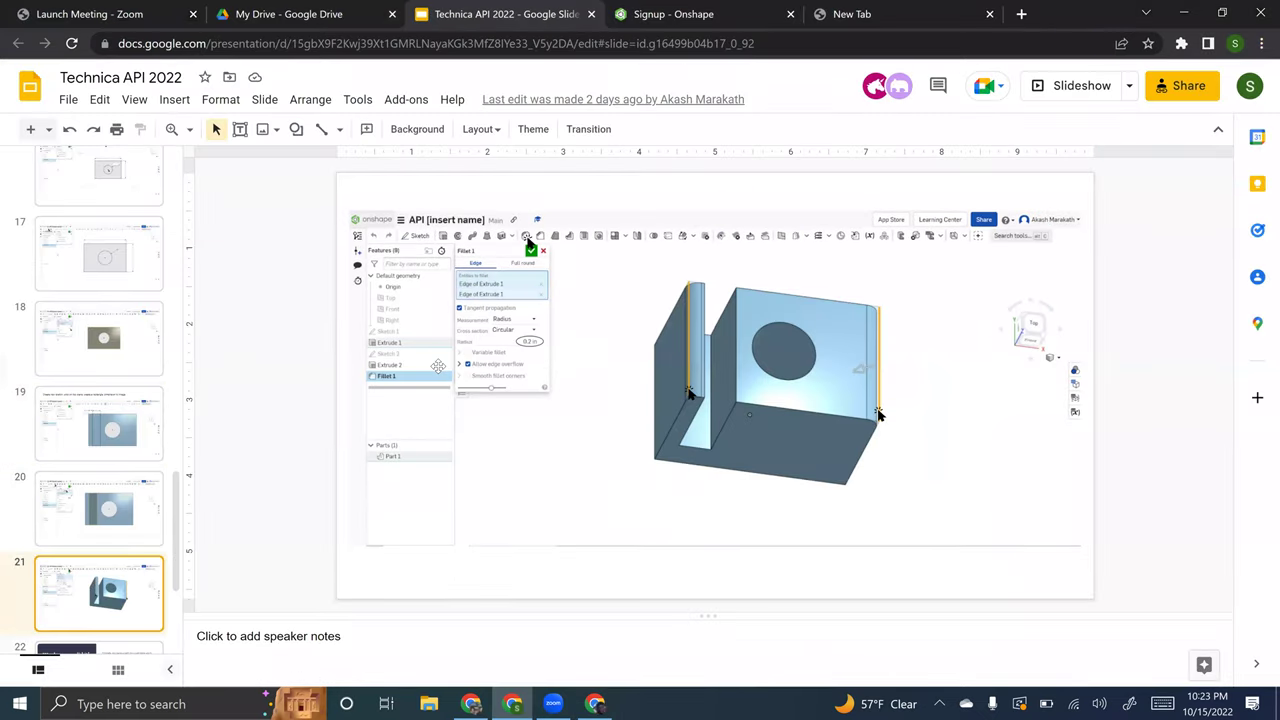
key("Up")
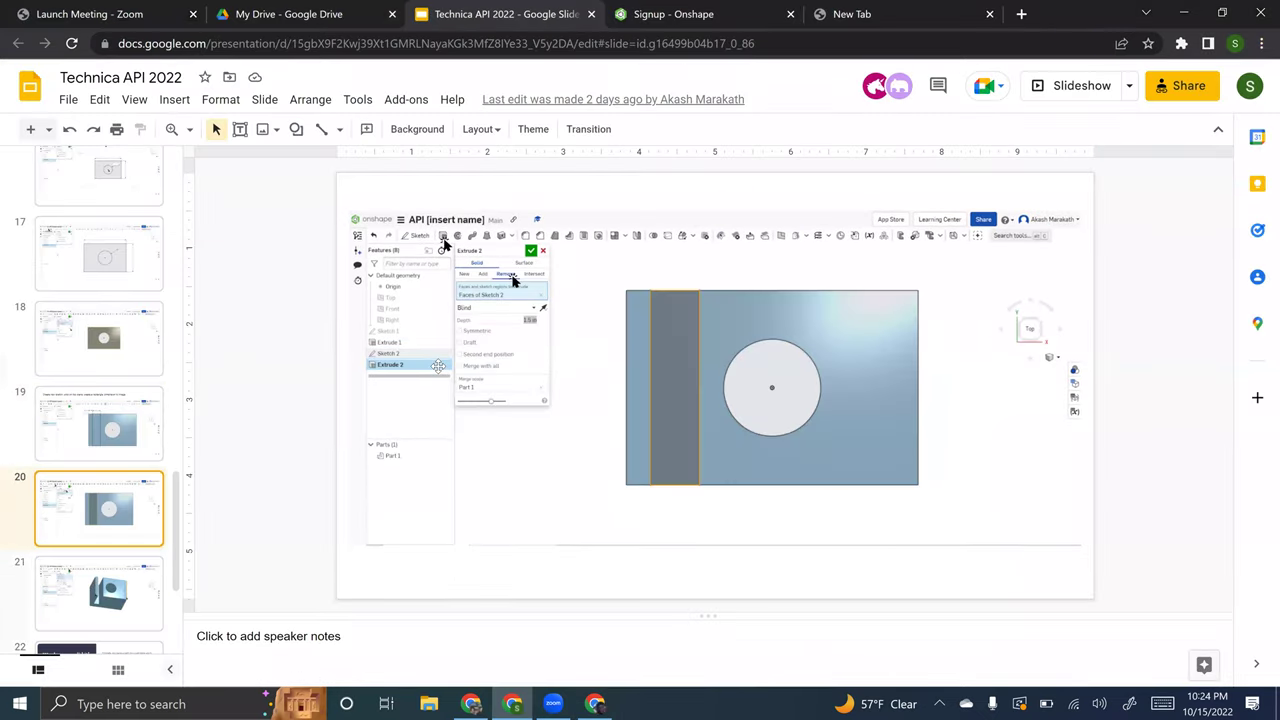
key("alt+Tab")
- Set Extrude 2's blind cut depth to 1.5 in
left_click(355, 271)
type("1.5")
key("Return")
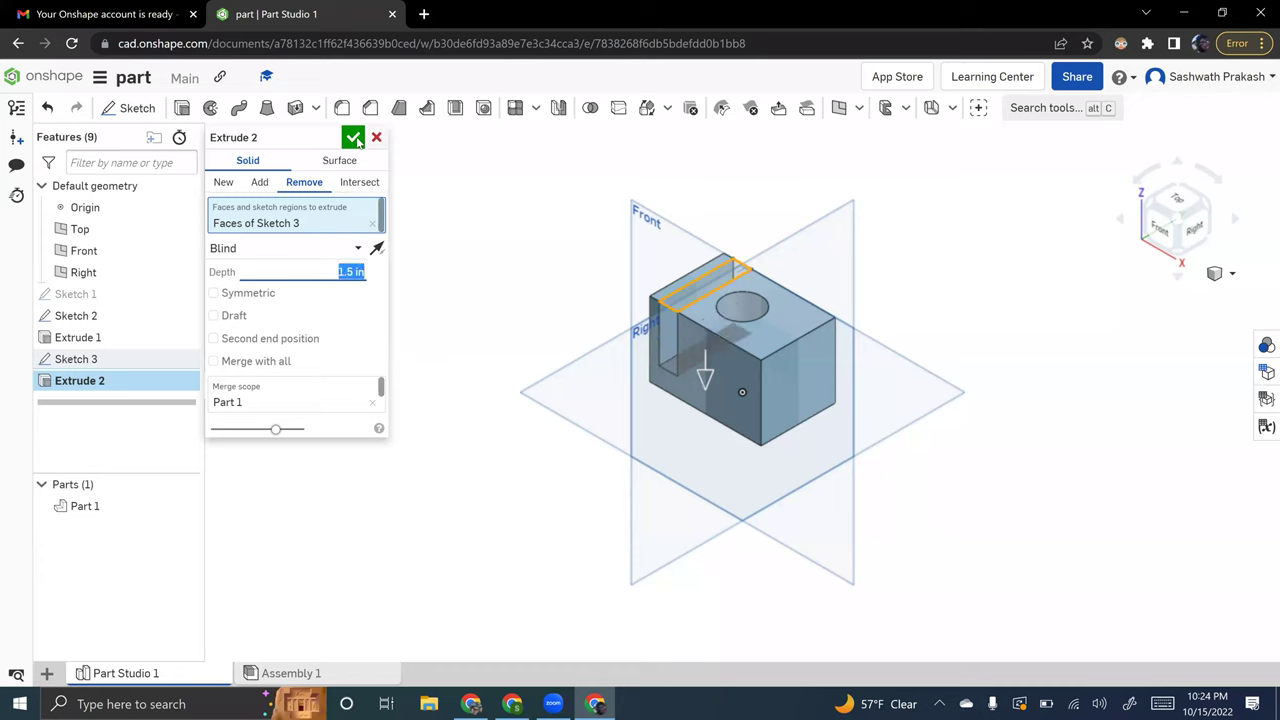